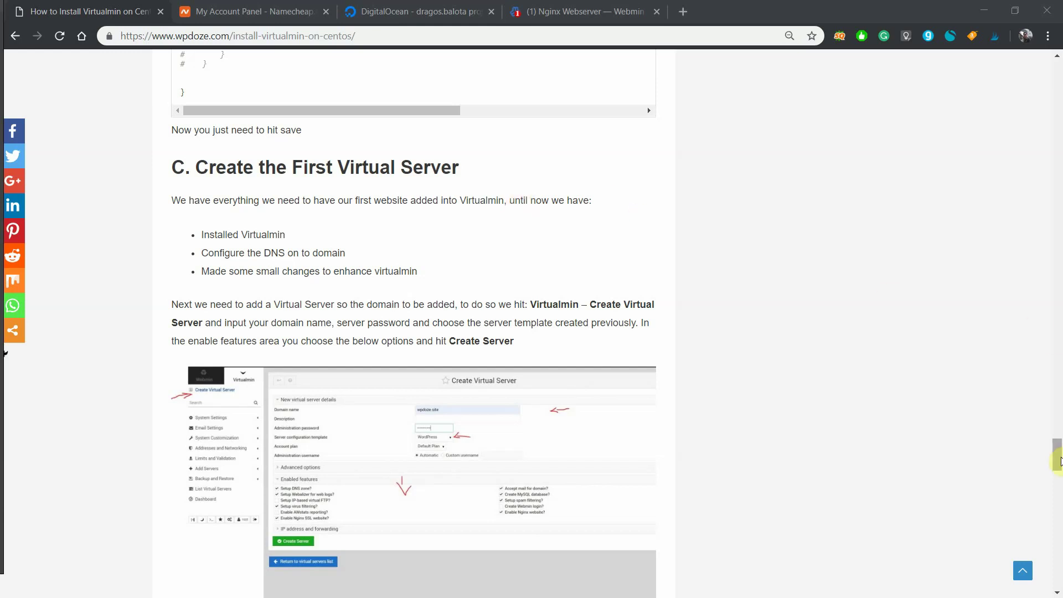
Scroll the tutorial to the '3. Add the Below In the /etc/nginx/nginx.conf' section.
drag(1060, 461, 1059, 357)
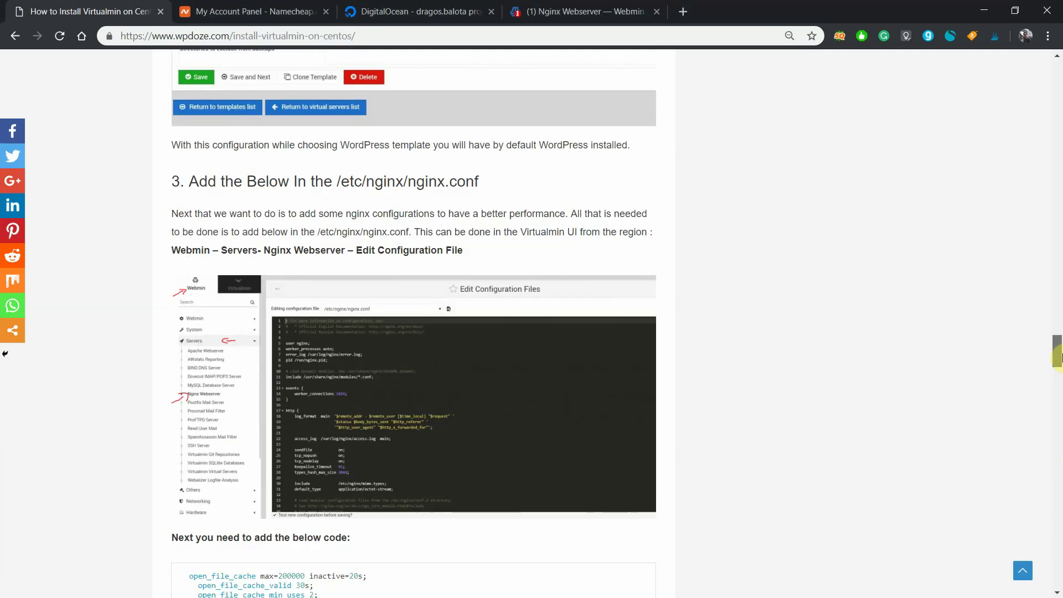
drag(1059, 357, 1059, 291)
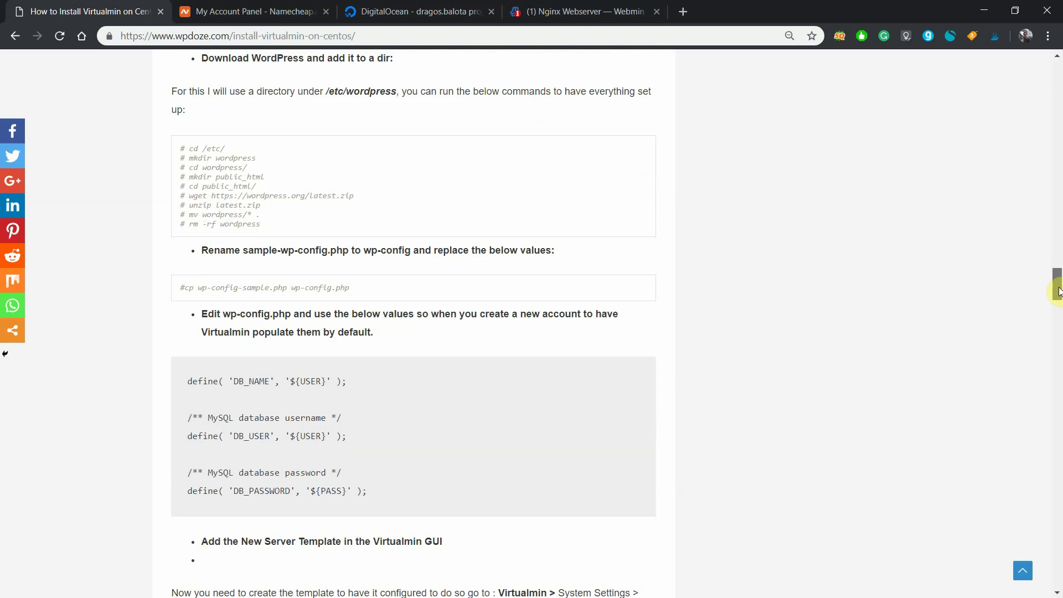
drag(1060, 292, 1059, 366)
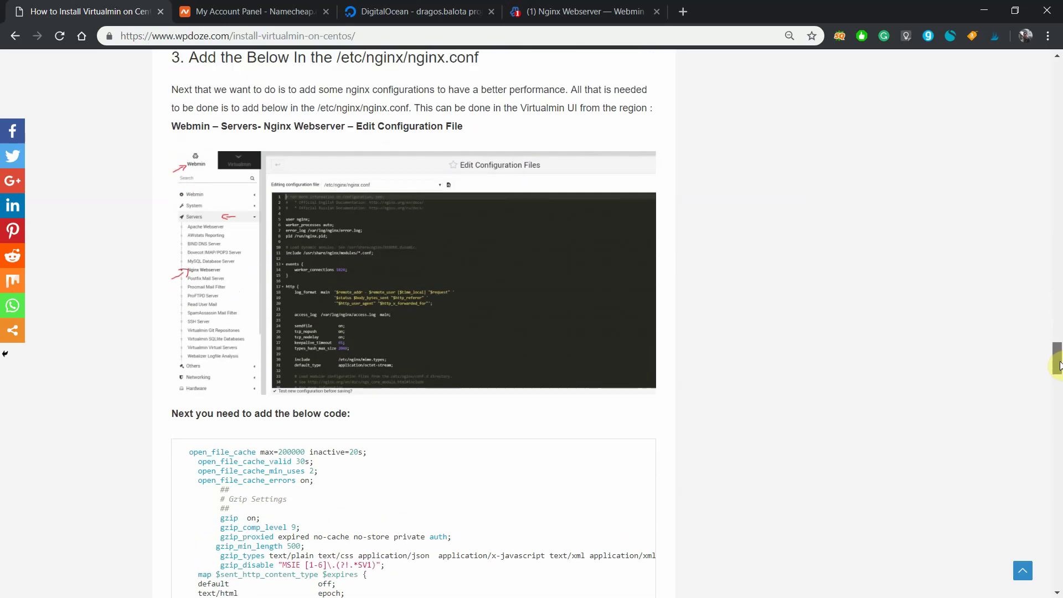
Scroll down to Additional Nginx Configs and select ' http2' on the listen line.
drag(1059, 366, 1052, 462)
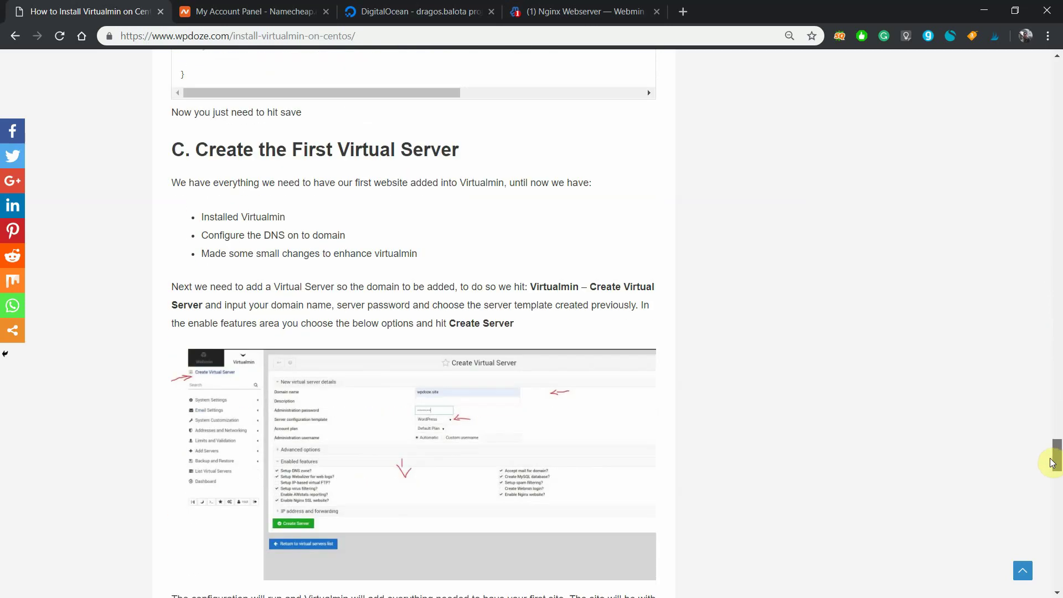
drag(1053, 462, 1054, 491)
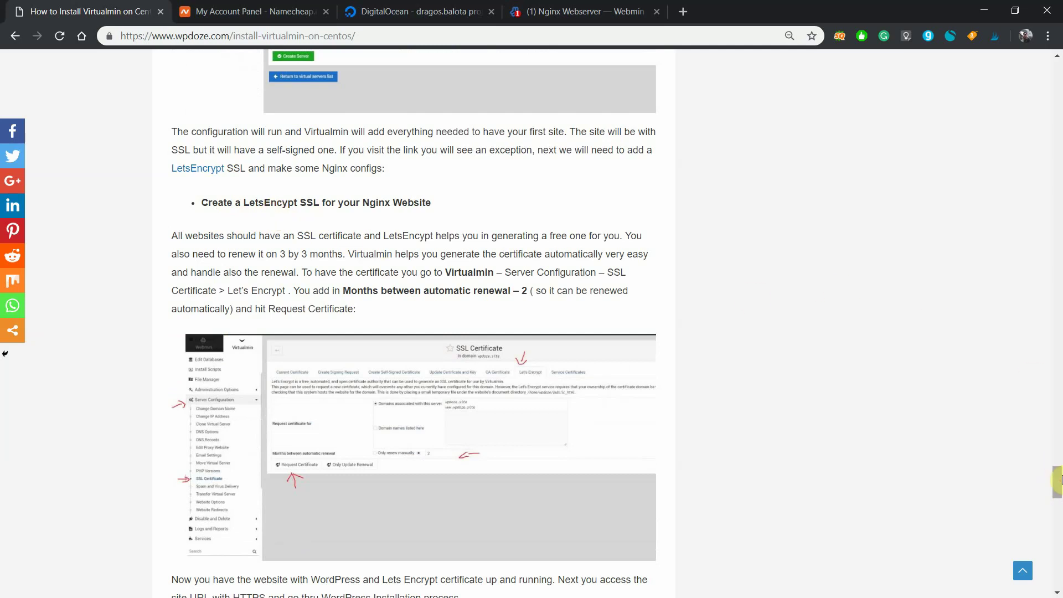
drag(1057, 482, 1056, 511)
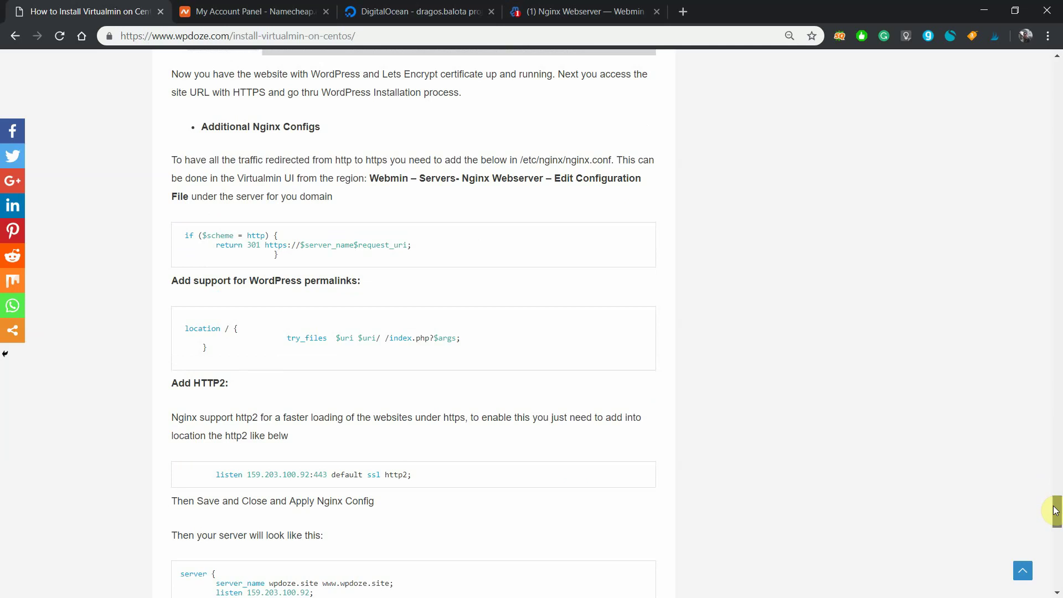
drag(1056, 511, 1057, 520)
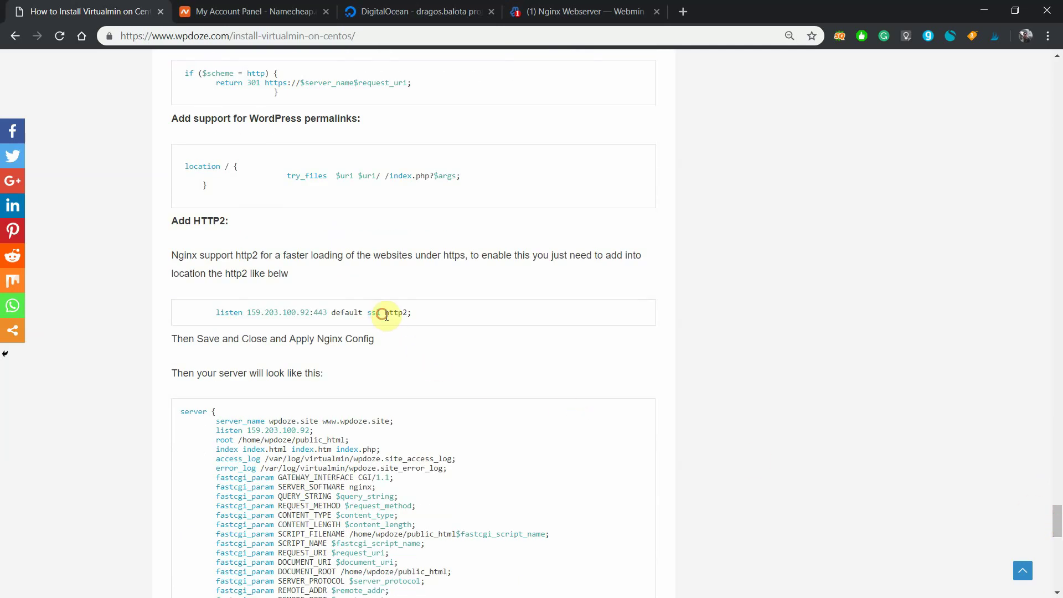
drag(383, 312, 408, 313)
Scroll back up to the SSL Certificate screenshot.
scroll(712, 321, down, 6)
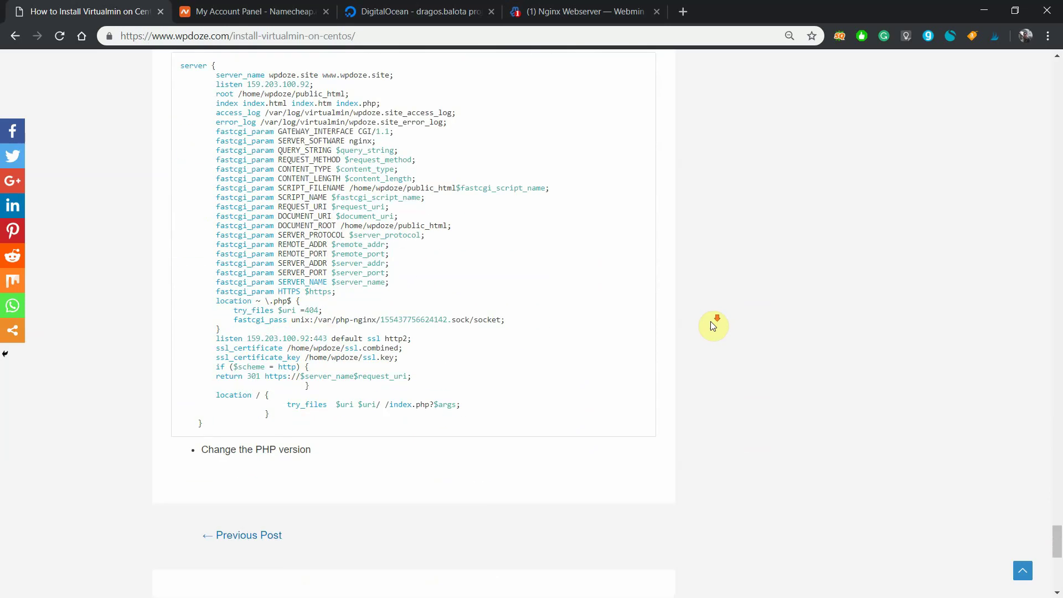
scroll(713, 326, up, 4)
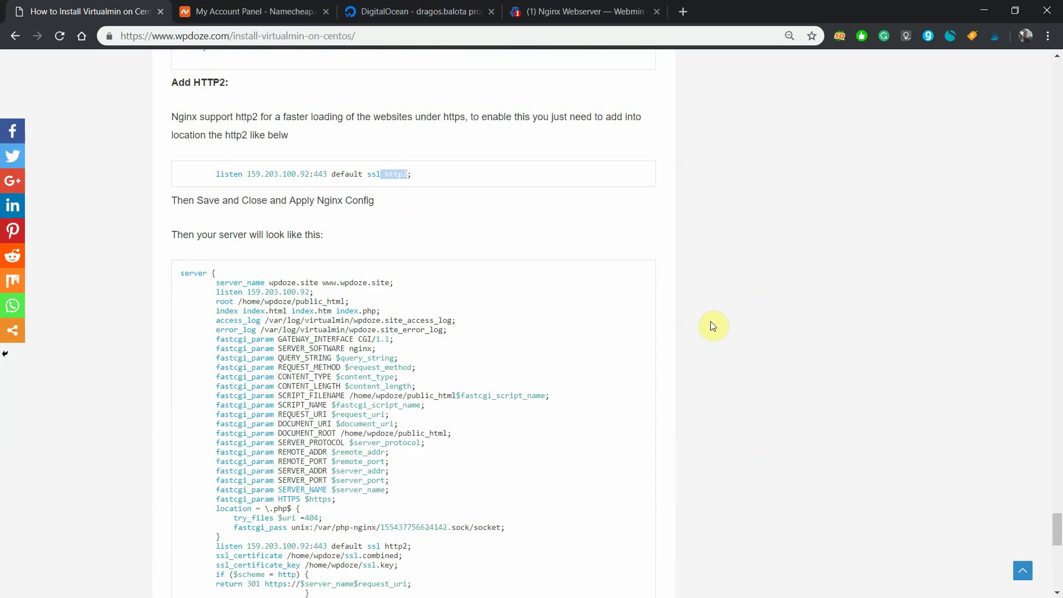
scroll(713, 326, up, 10)
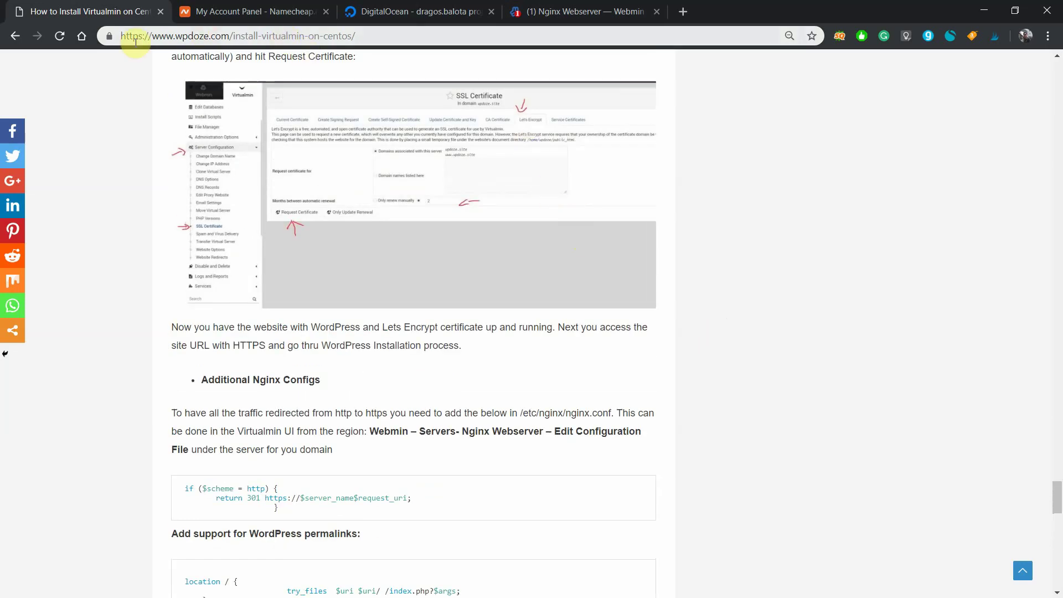
In Namecheap, open the wpdoze.site domain's management page and scroll to its nameservers.
click(233, 11)
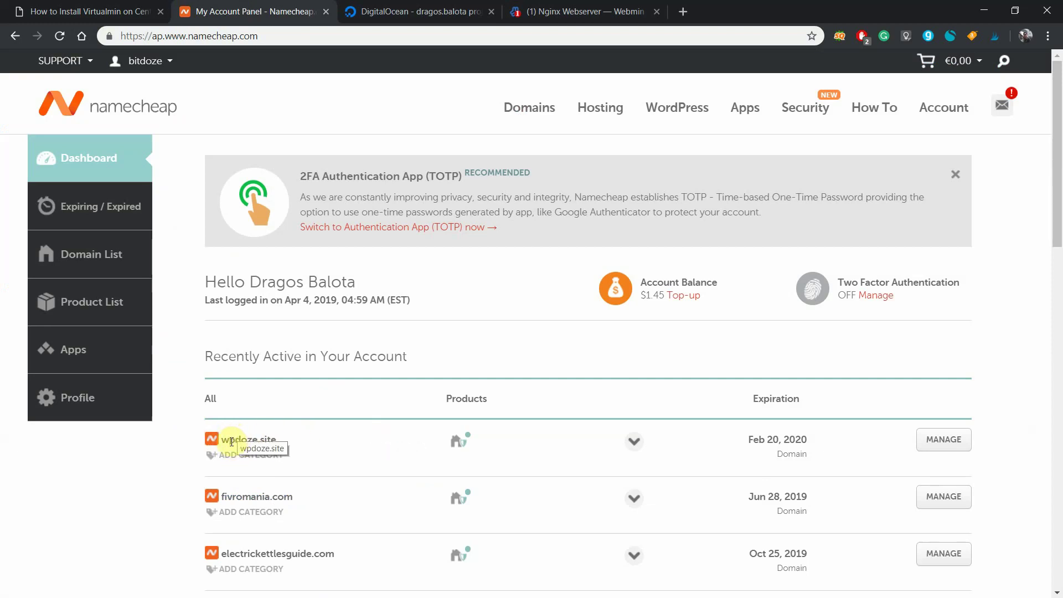
click(936, 439)
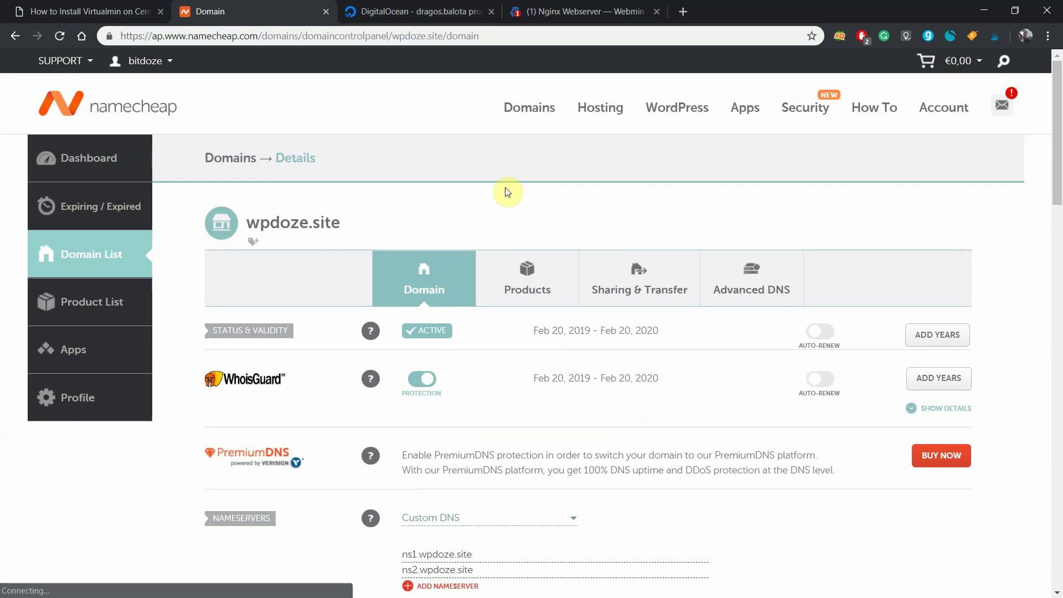
scroll(508, 192, down, 1)
scroll(507, 192, down, 1)
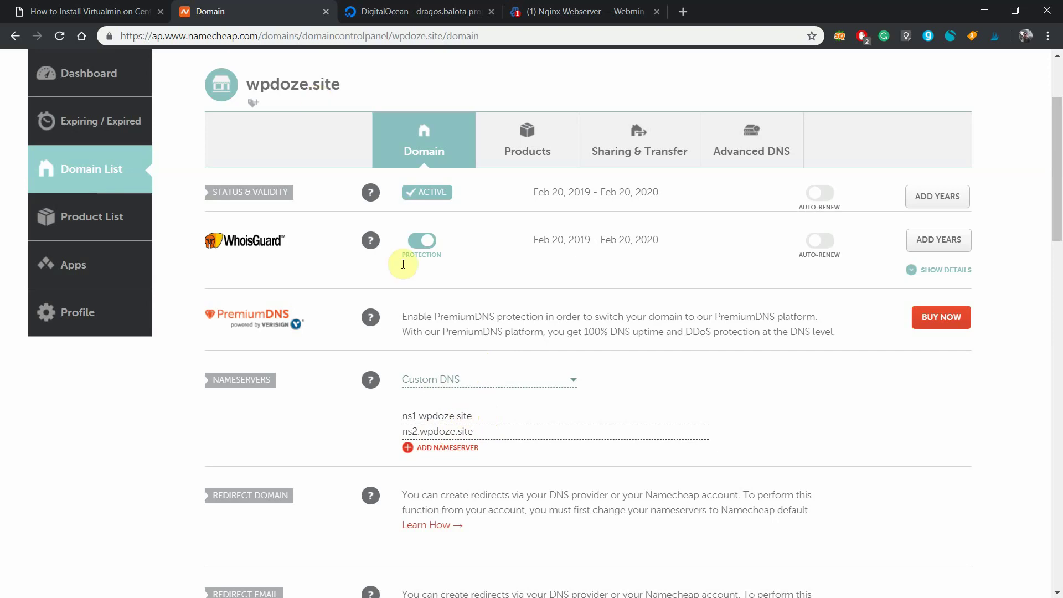
Copy 'wpdoze.site' from the ns1 custom nameserver entry.
drag(419, 416, 477, 417)
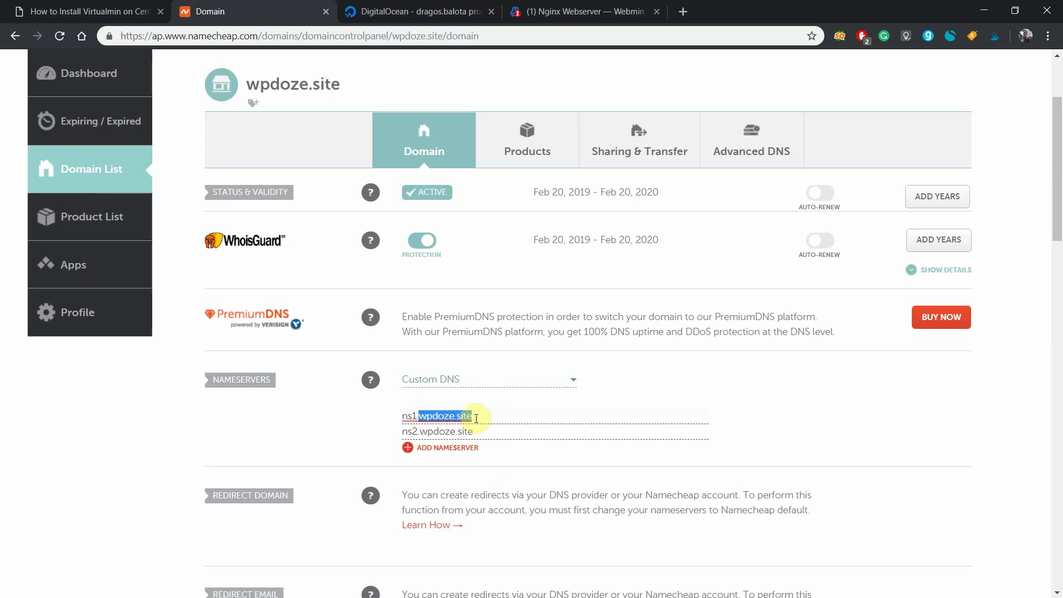
right_click(462, 417)
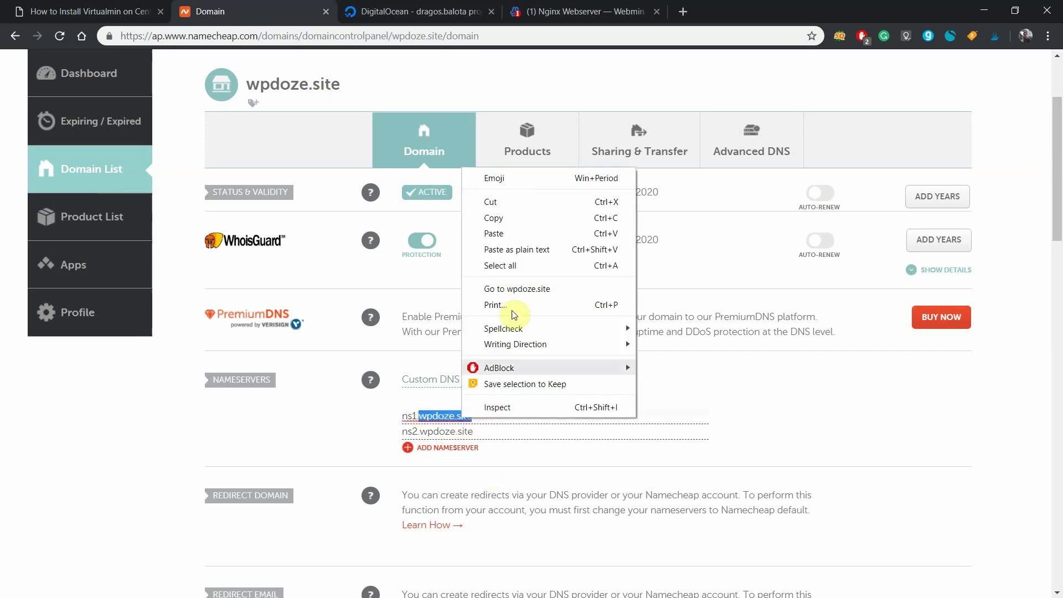
click(503, 213)
click(588, 6)
Load the pasted wpdoze.site in a new tab and see the 'Host Not Resolvable' error.
click(685, 11)
key(ctrl+v)
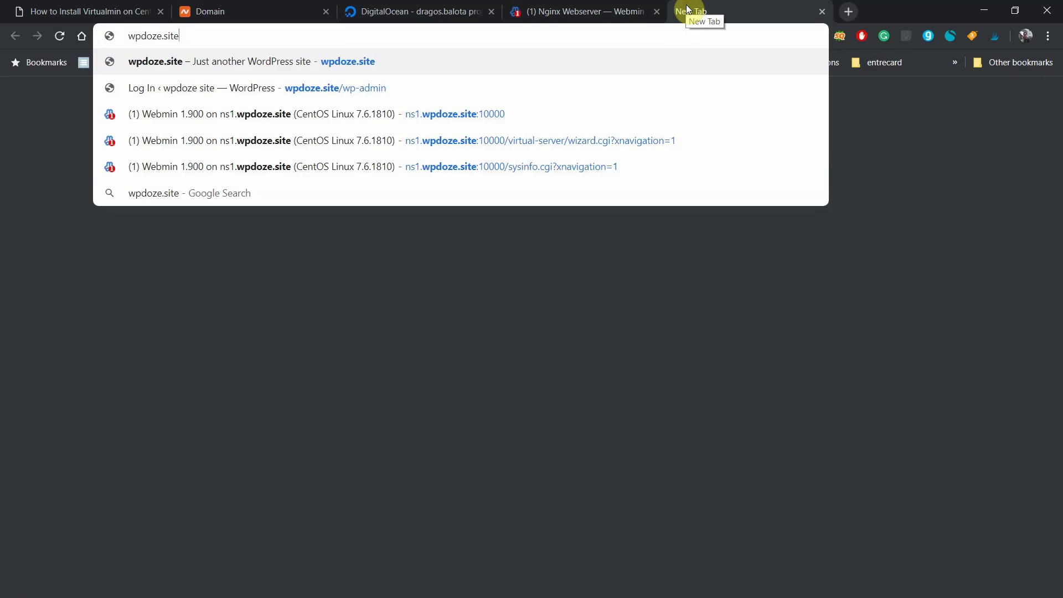
key(Return)
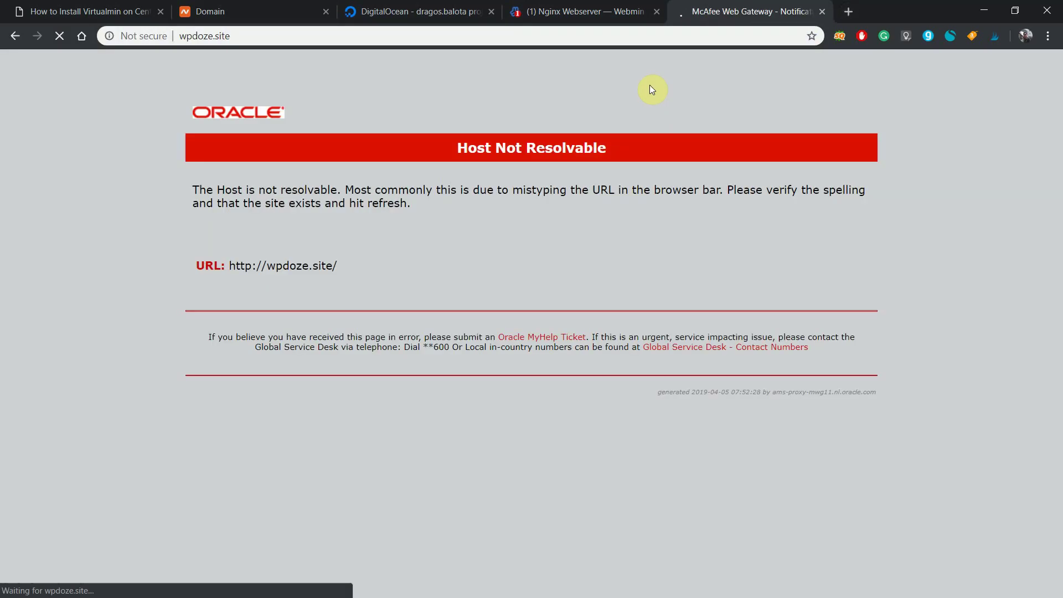
drag(346, 274, 235, 272)
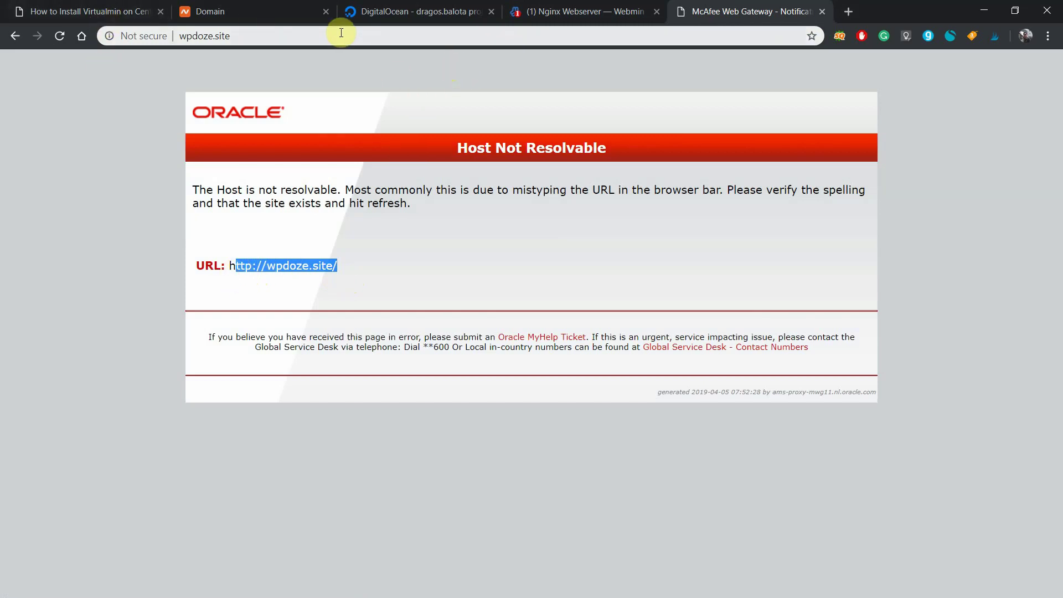
Return to Webmin, switch to the Virtualmin panel and start Create Virtual Server.
click(543, 14)
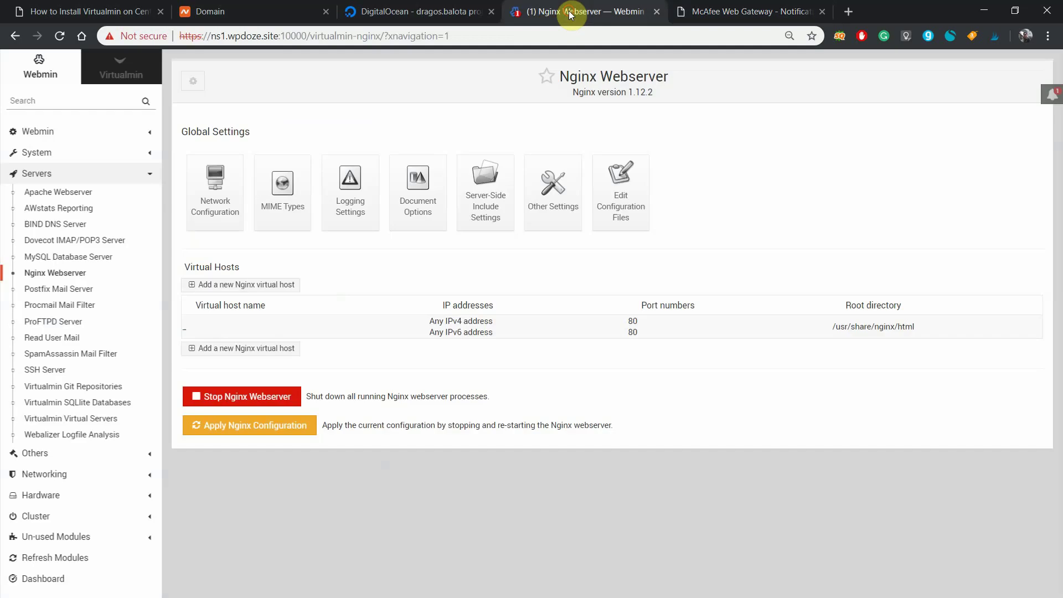
click(237, 36)
click(280, 36)
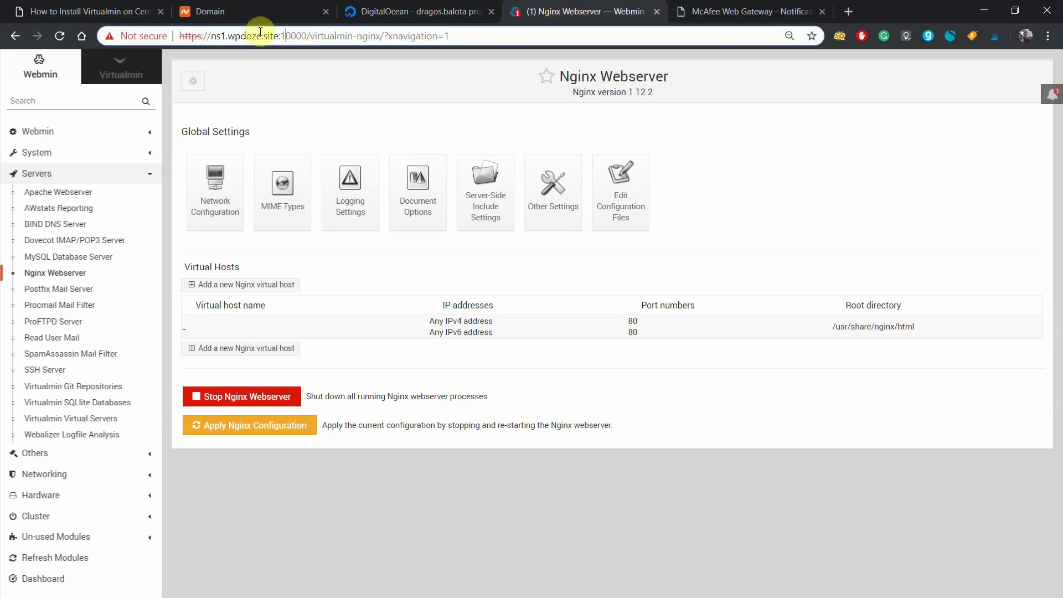
click(133, 78)
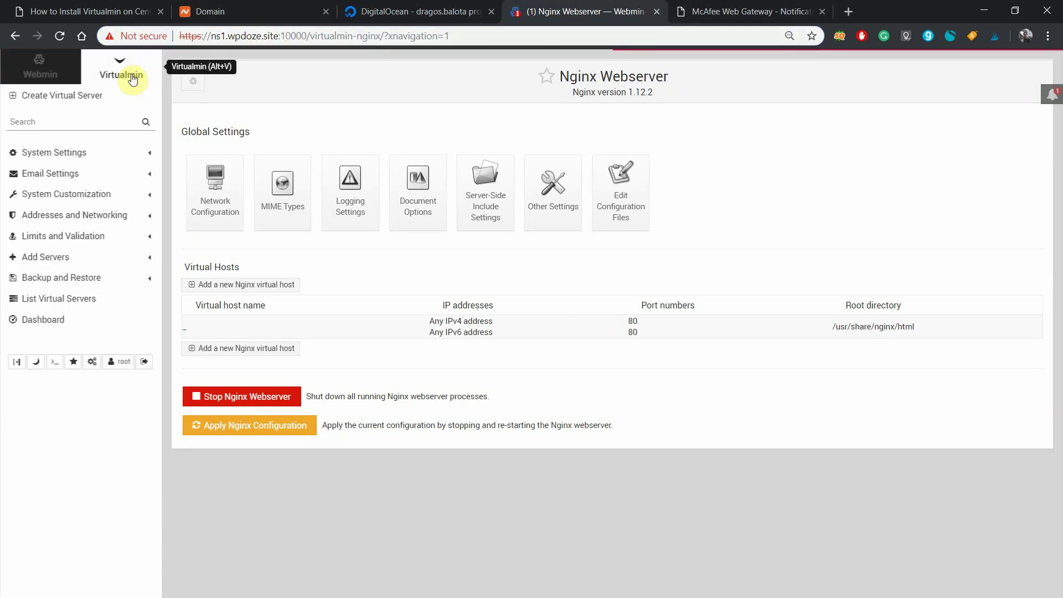
click(55, 100)
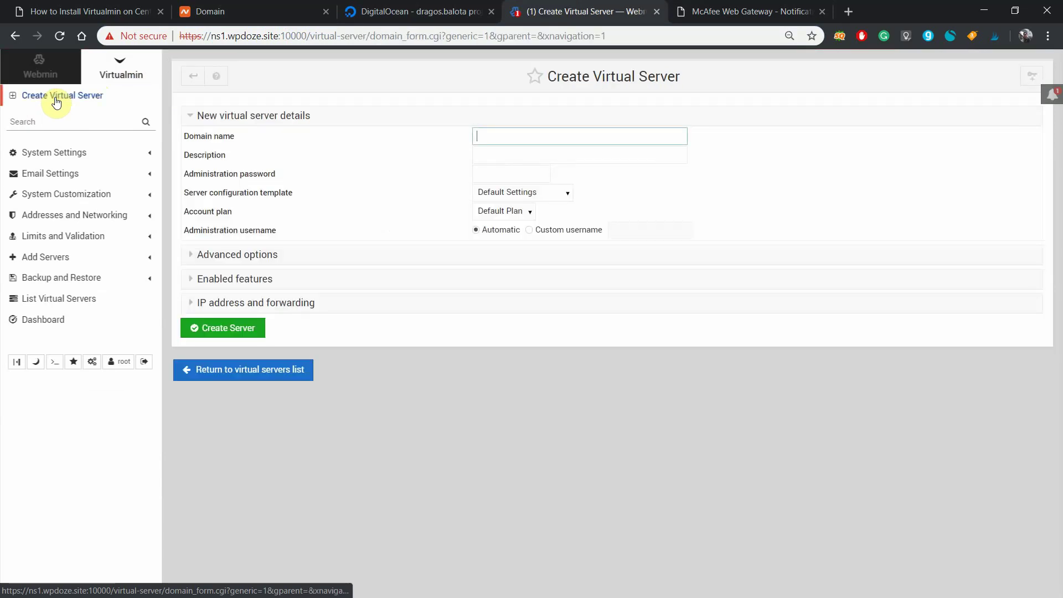
Enter wpdoze.site as the new server's domain name.
click(518, 137)
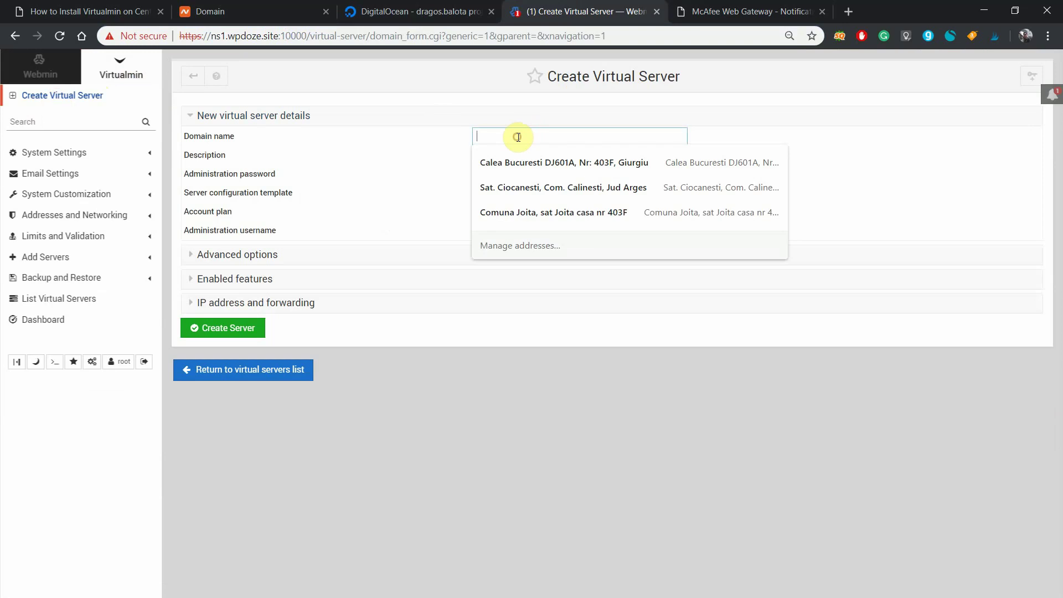
text(w)
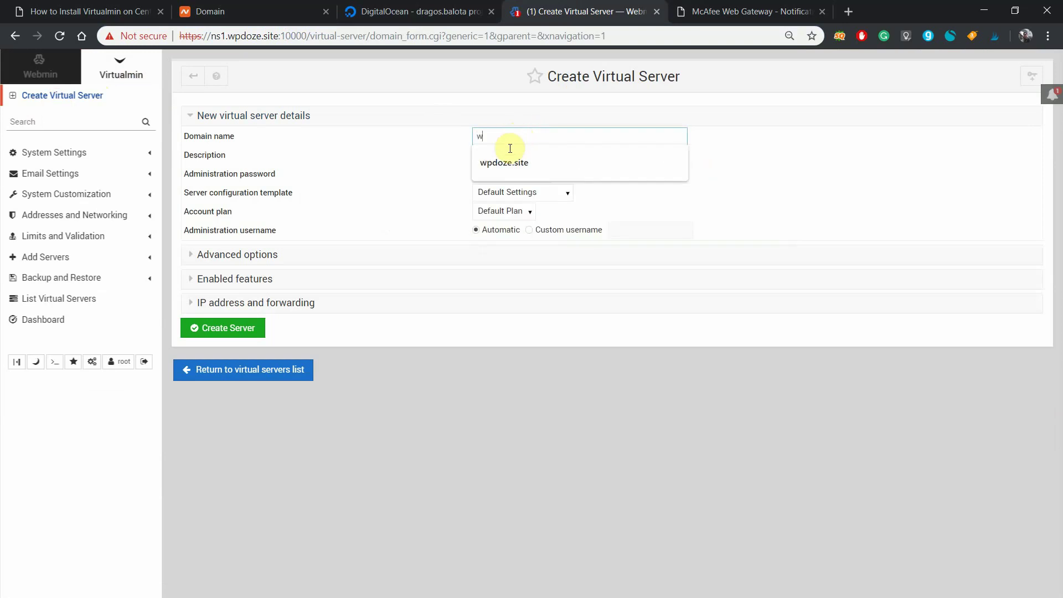
click(508, 158)
click(507, 153)
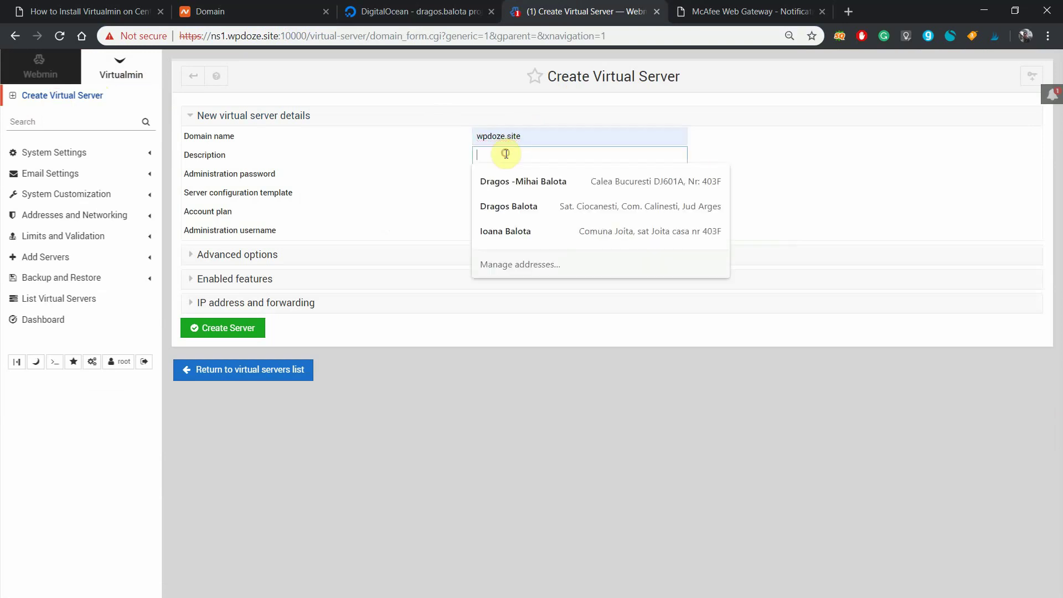
Fill in the administration password and select the WordPress auto-install template.
click(374, 165)
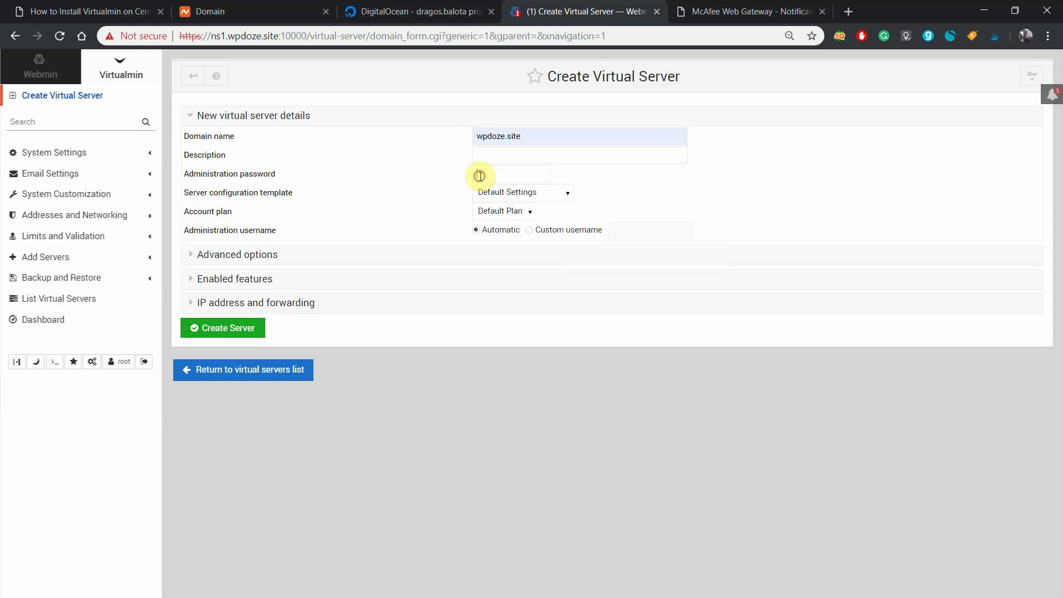
click(479, 176)
click(496, 194)
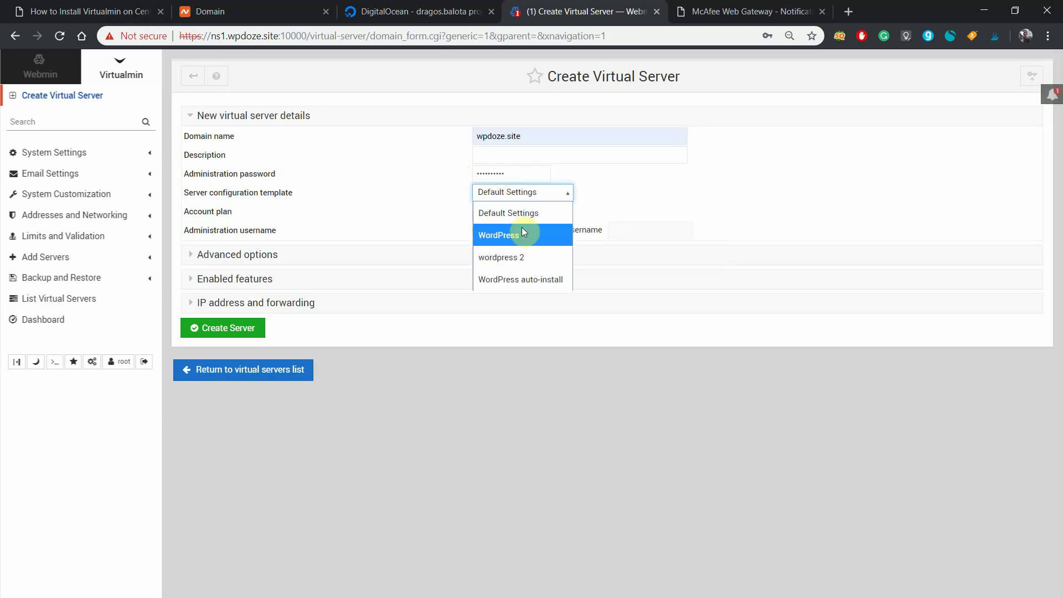
click(511, 279)
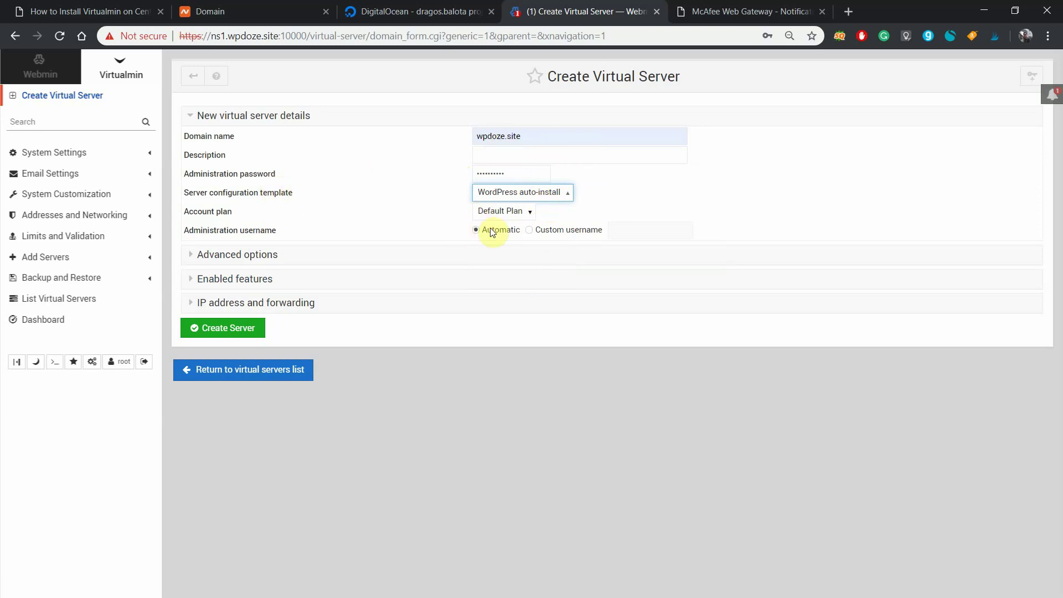
Expand Advanced options, enabled features and IP address sections to review Nginx website and SSL settings.
click(259, 257)
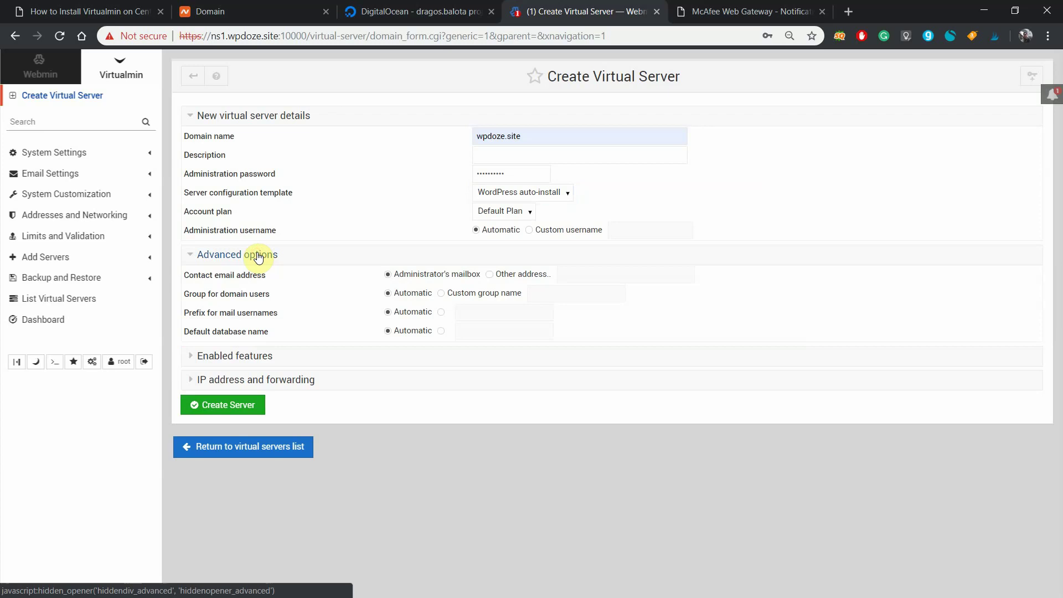
click(289, 359)
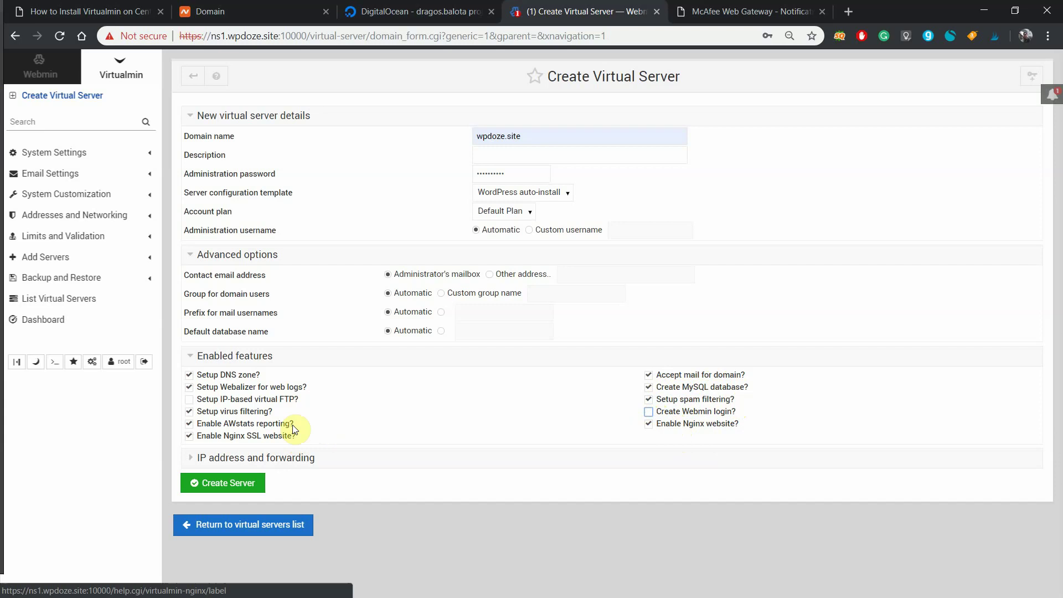
click(268, 461)
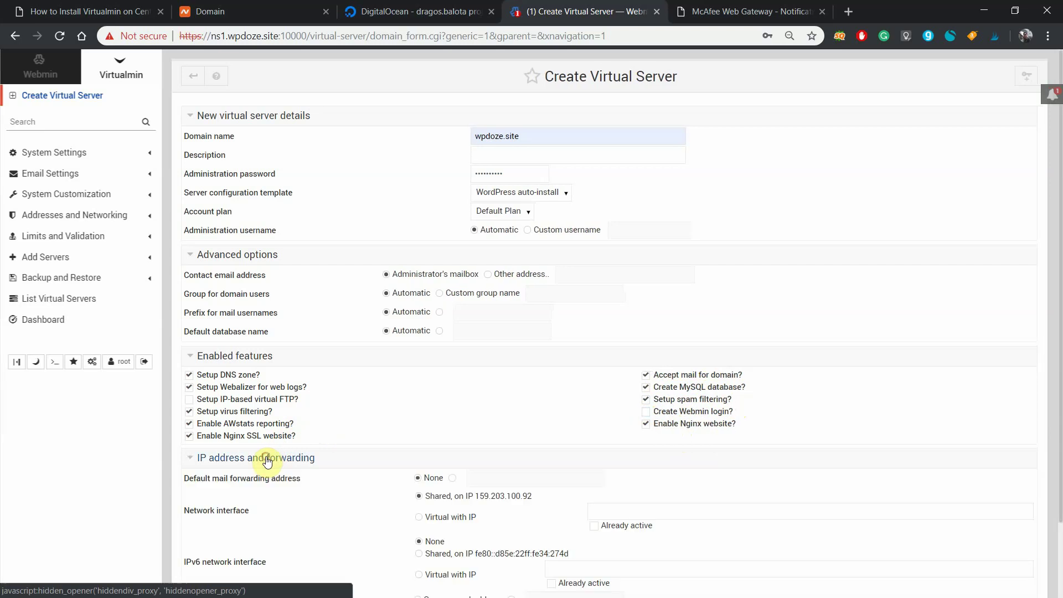
scroll(476, 321, down, 1)
scroll(480, 325, down, 1)
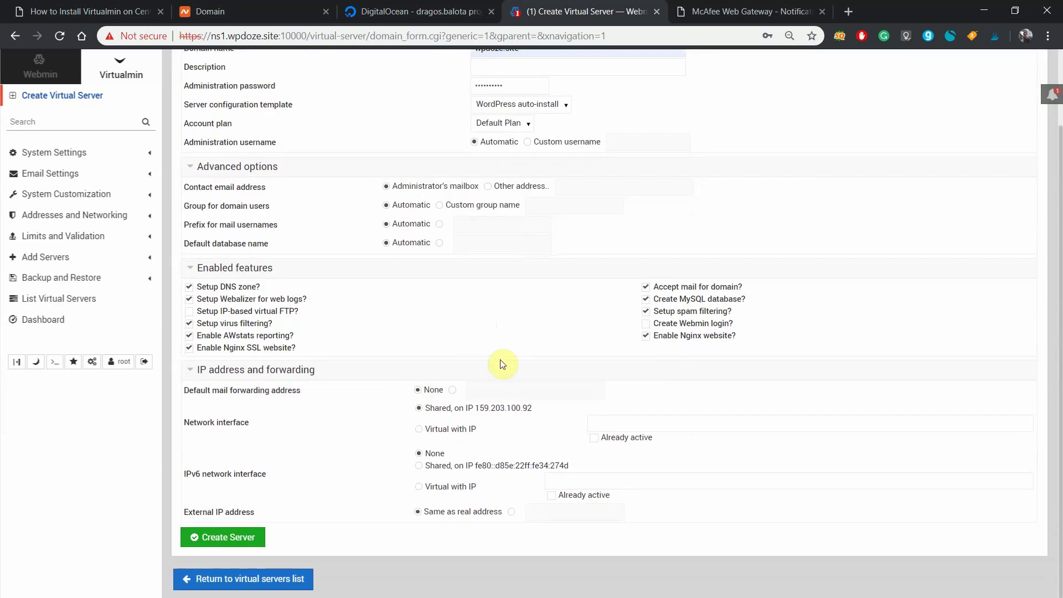
scroll(503, 364, up, 2)
scroll(503, 364, down, 1)
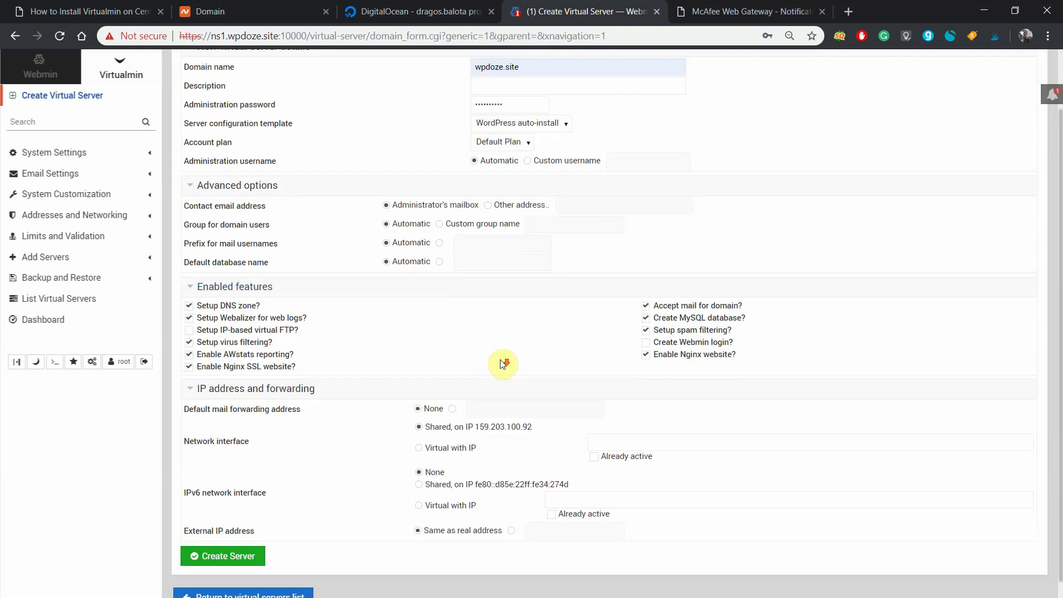
scroll(503, 360, down, 1)
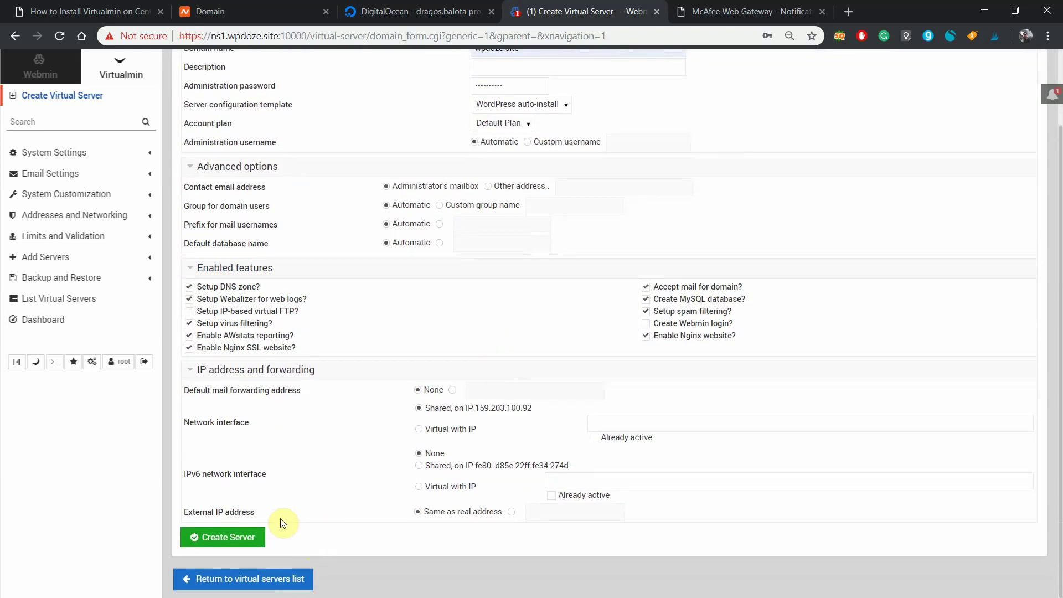
Create the wpdoze.site server and follow the email, Nginx virtual host and PHP FastCGI log steps.
click(234, 541)
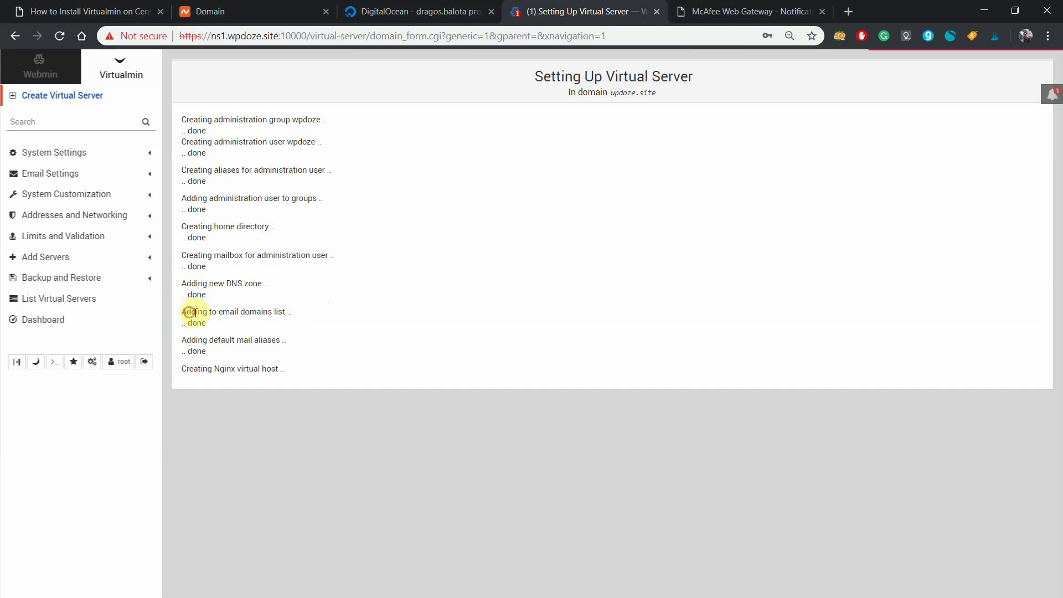
drag(191, 311, 266, 313)
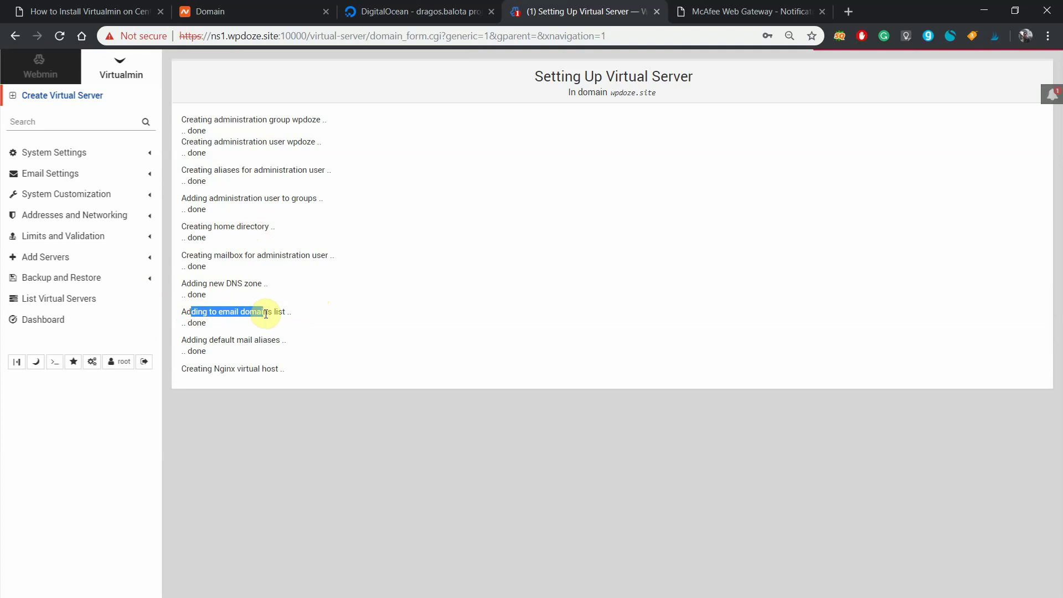
drag(192, 368, 291, 370)
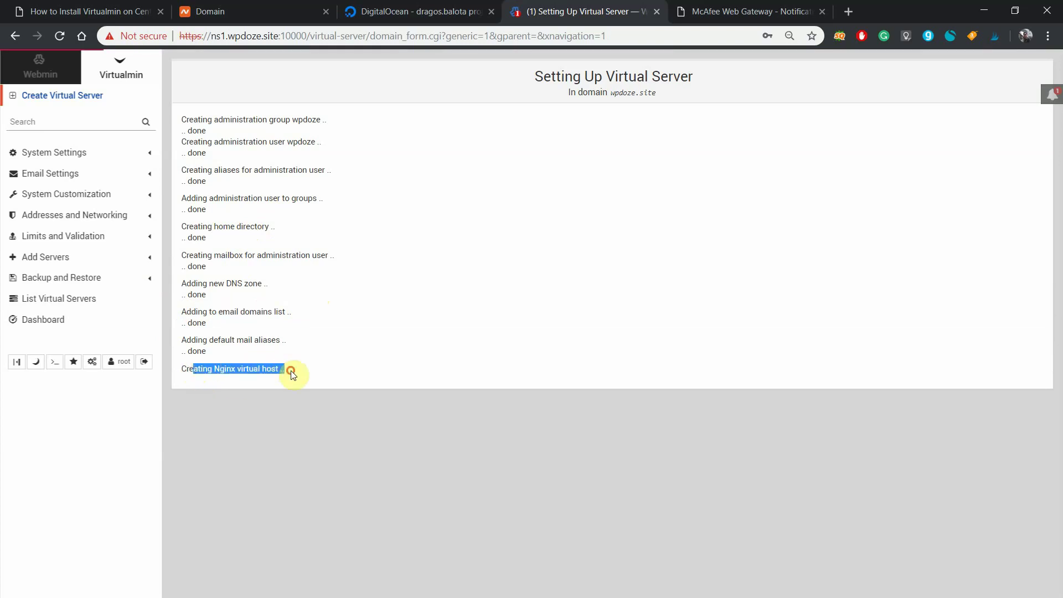
click(328, 364)
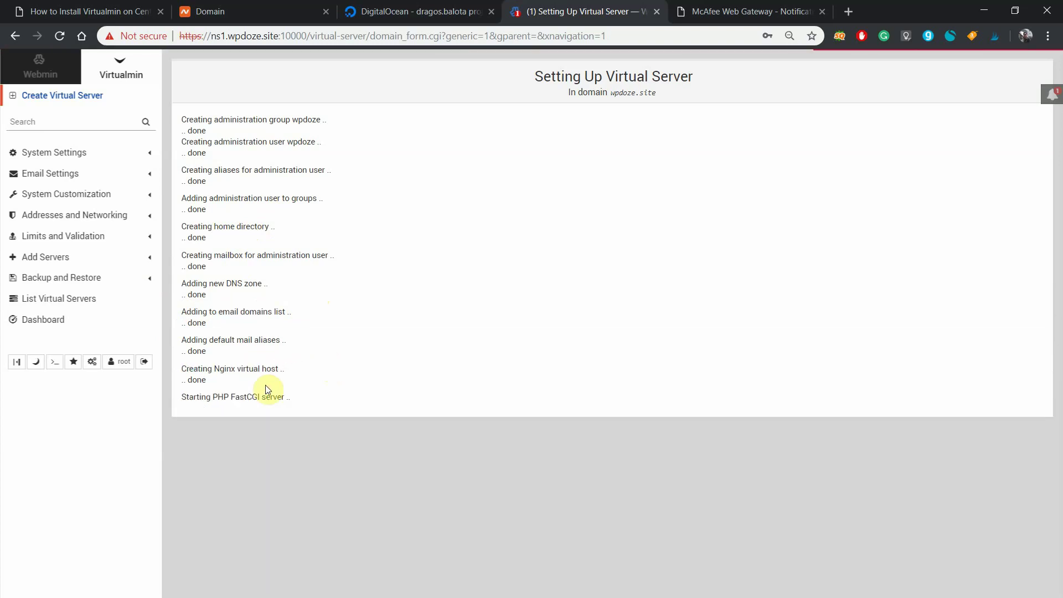
drag(207, 397, 286, 397)
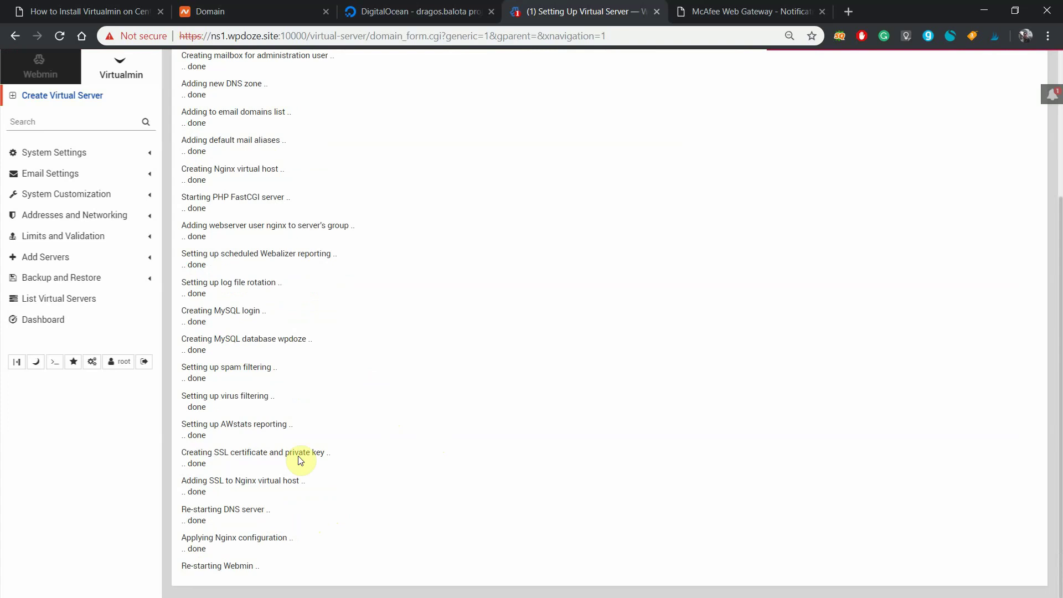
Review the completed setup log through Saving server details.
drag(246, 480, 258, 481)
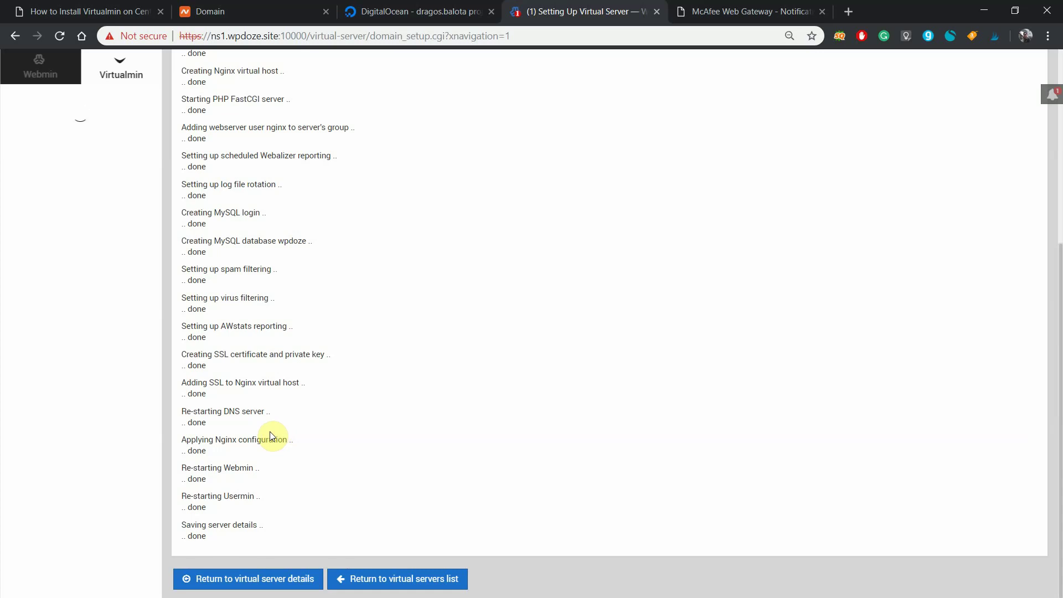
scroll(304, 445, up, 6)
scroll(304, 445, down, 5)
scroll(303, 446, up, 5)
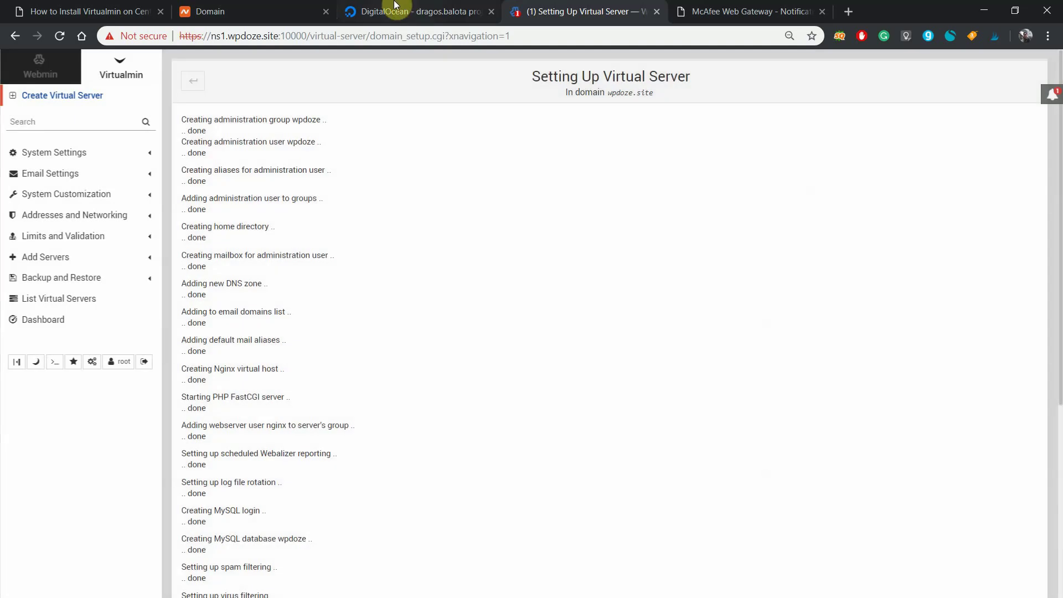
drag(311, 35, 659, 26)
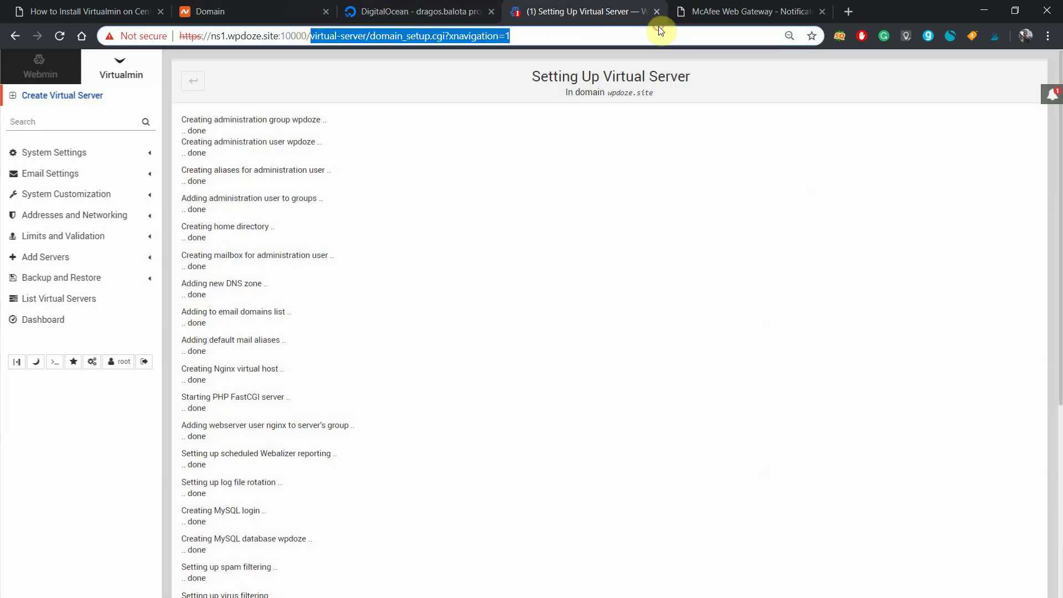
key(BackSpace)
key(Return)
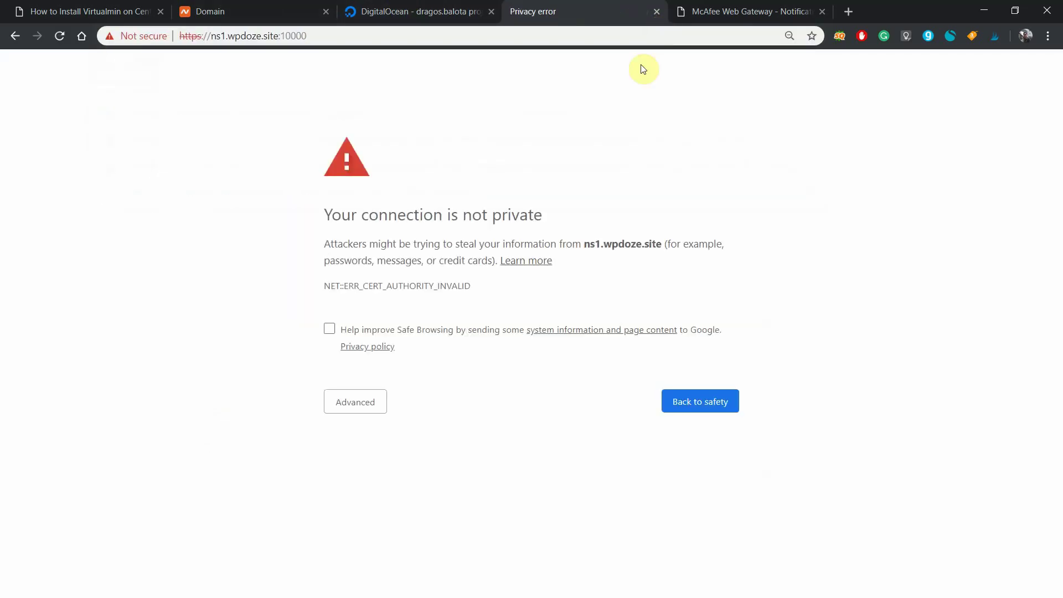
click(368, 404)
click(418, 510)
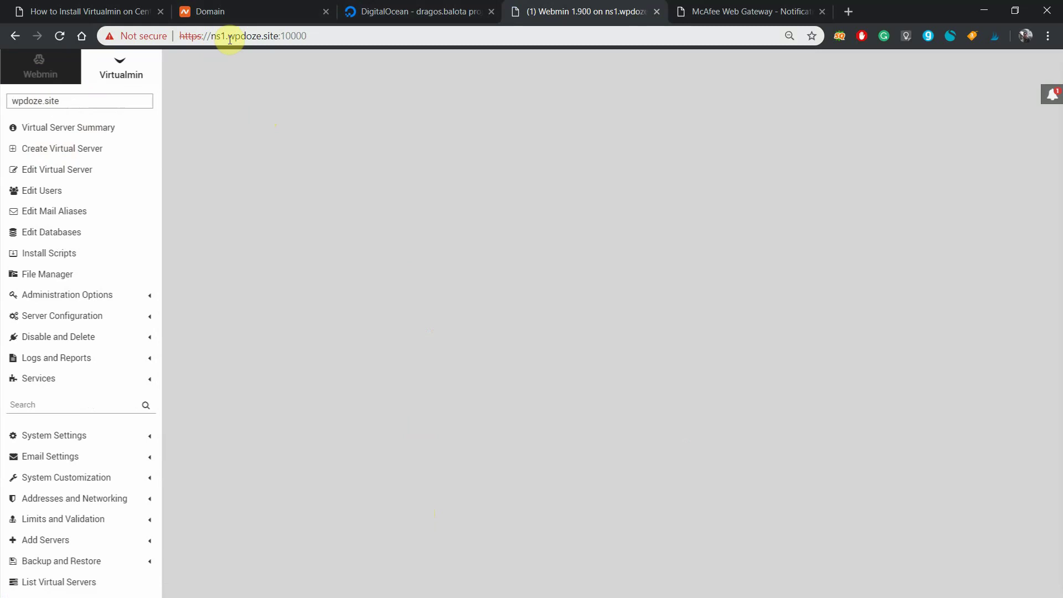
drag(227, 36, 281, 36)
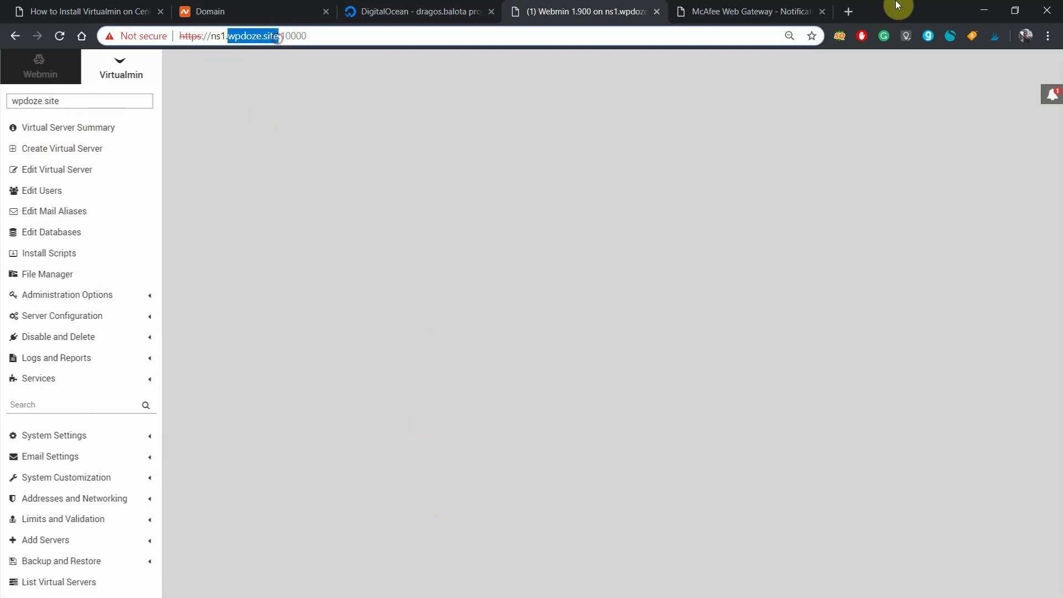
click(849, 12)
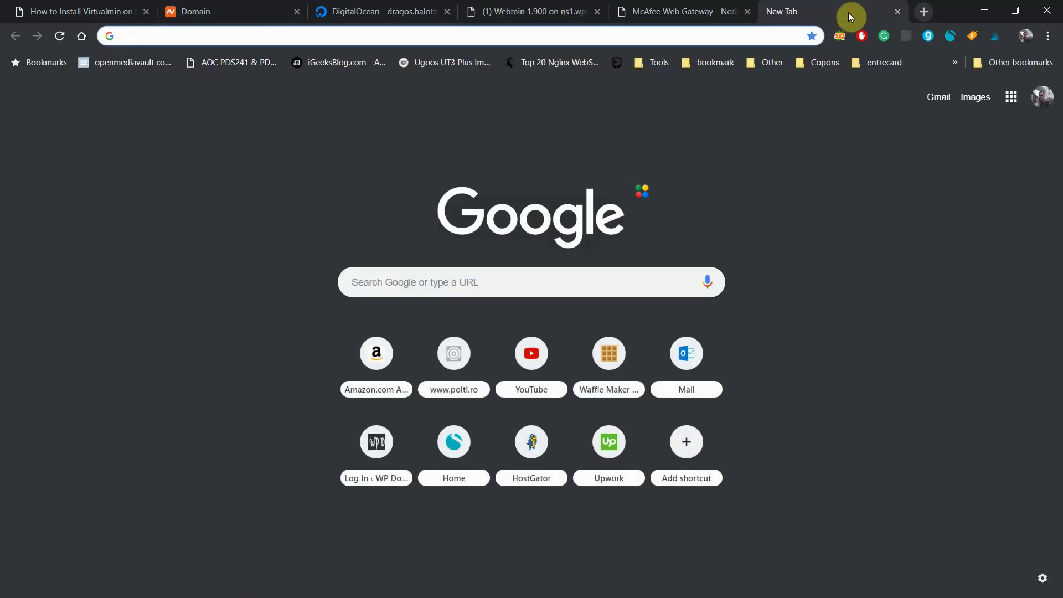
text(https)
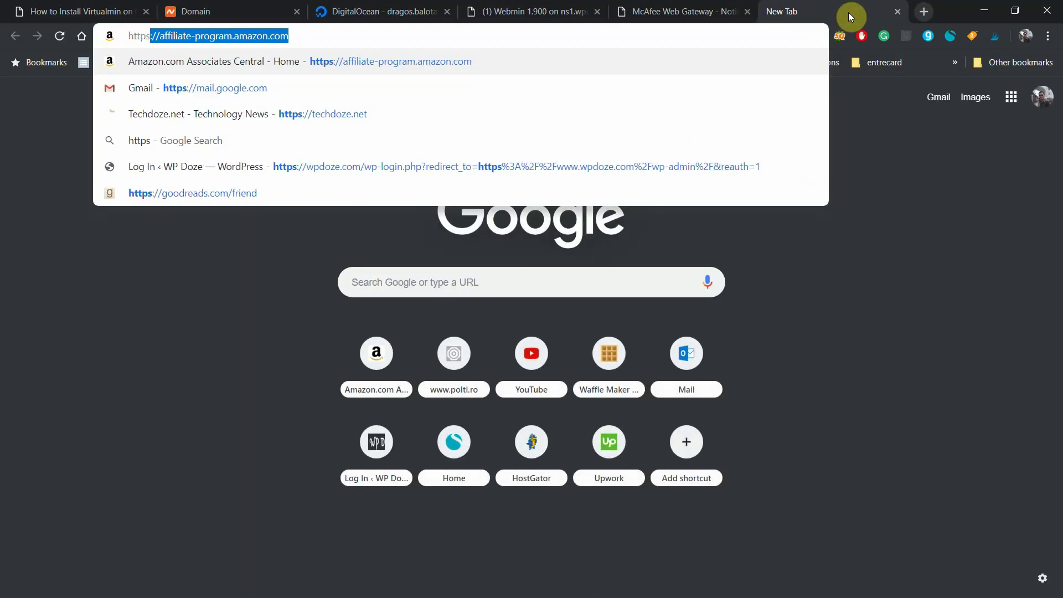
text(://wpdoze.site)
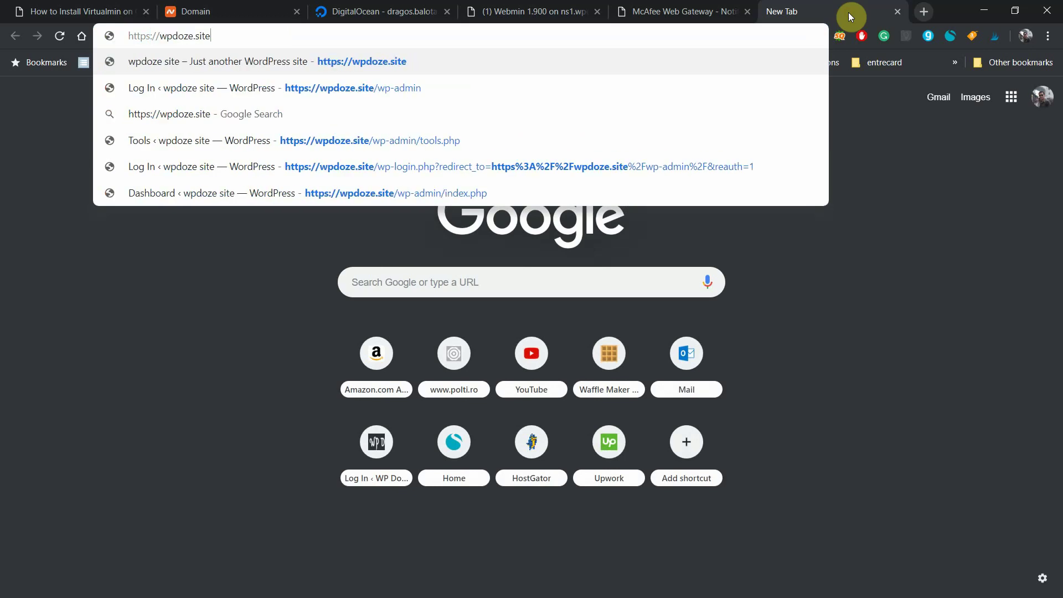
key(Return)
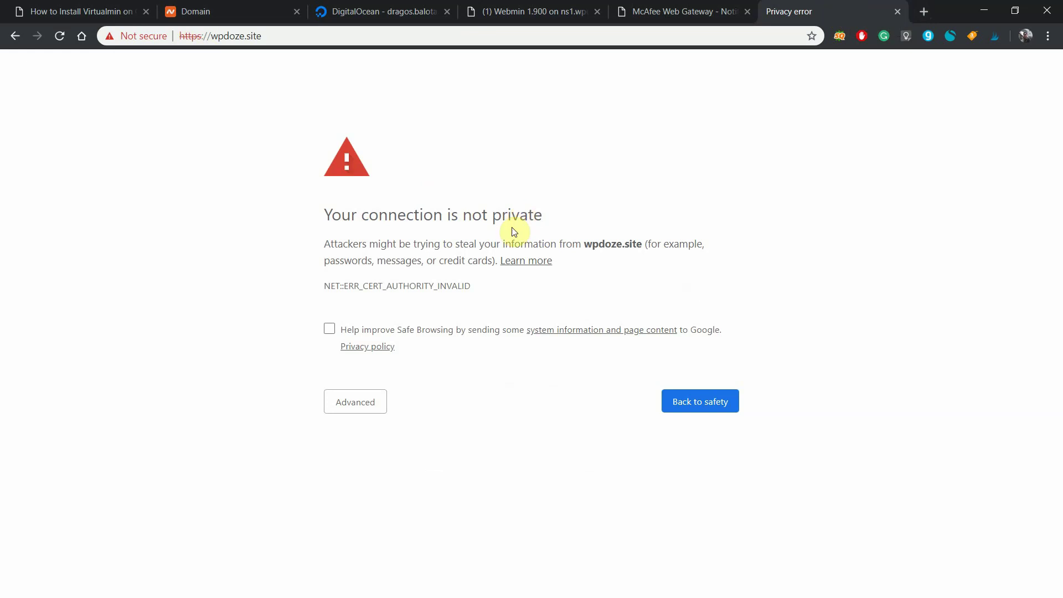
Scroll the wpdoze.com guide to the Let's Encrypt SSL section and highlight its Server Configuration – SSL Certificate path.
click(88, 11)
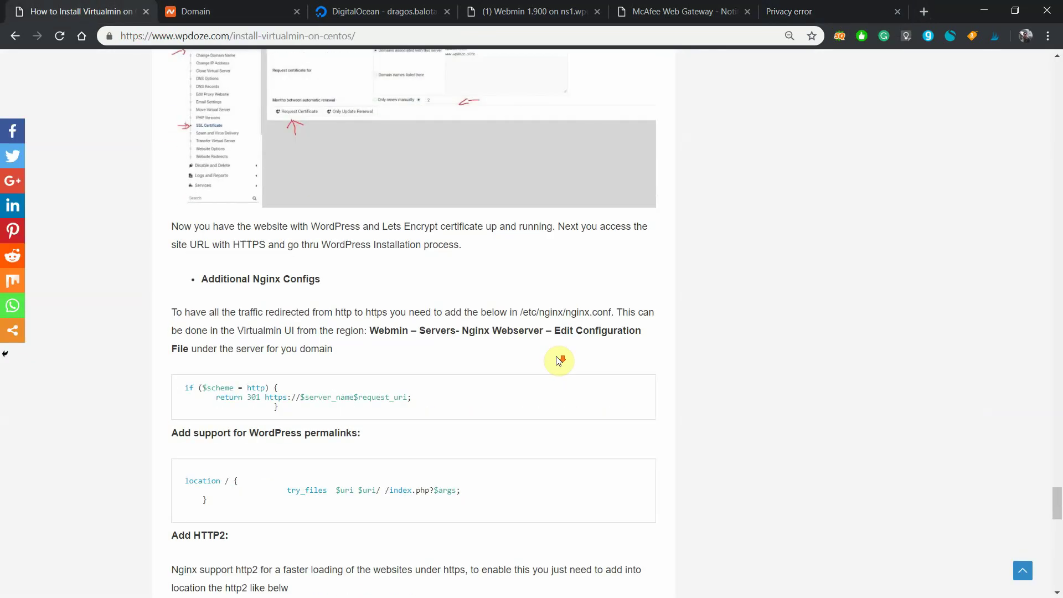
scroll(559, 360, down, 1)
scroll(559, 360, up, 6)
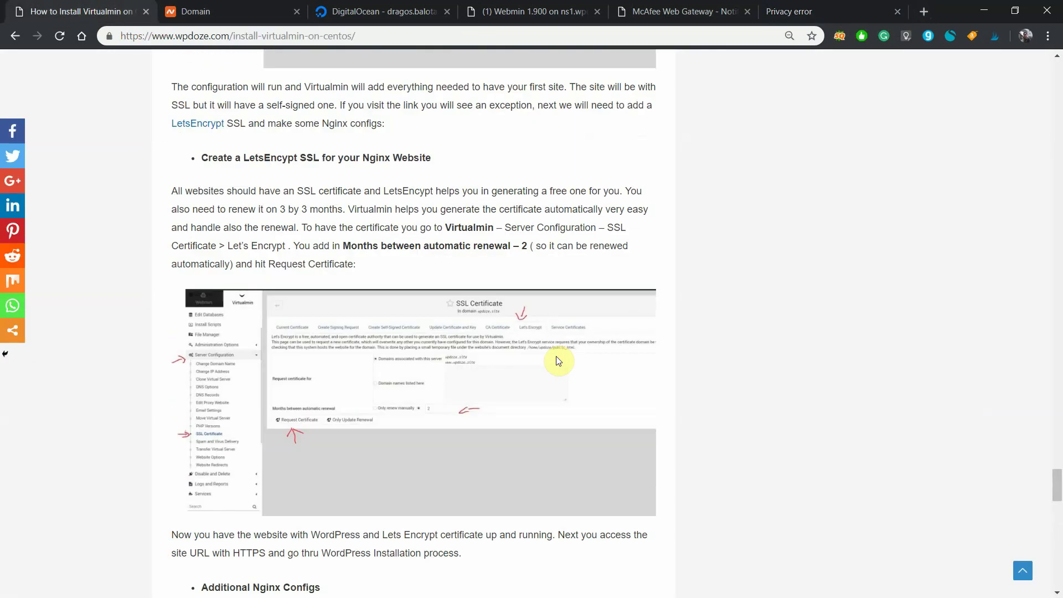
scroll(558, 362, up, 9)
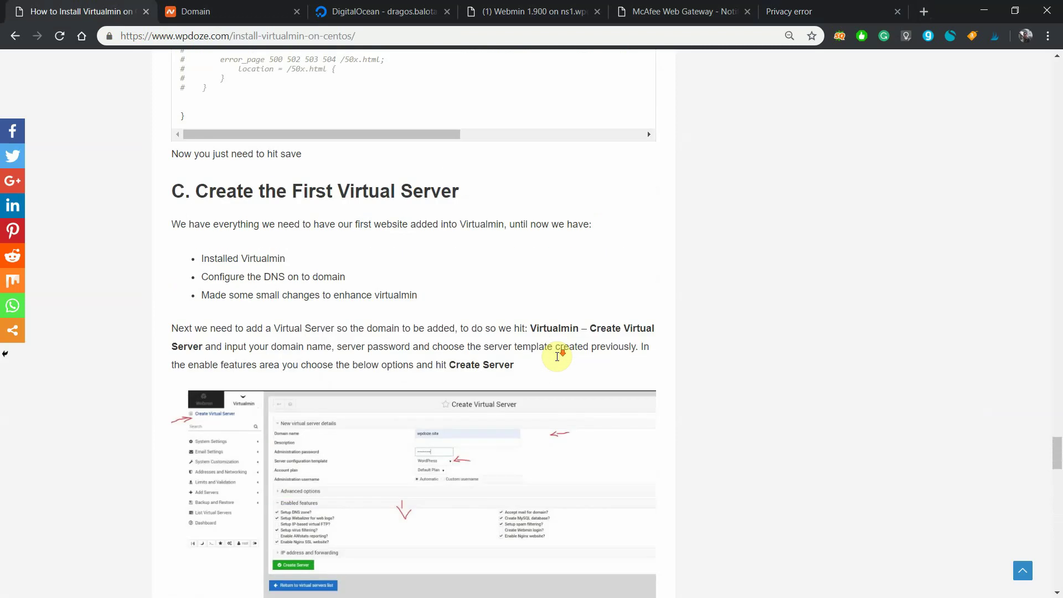
scroll(558, 356, down, 7)
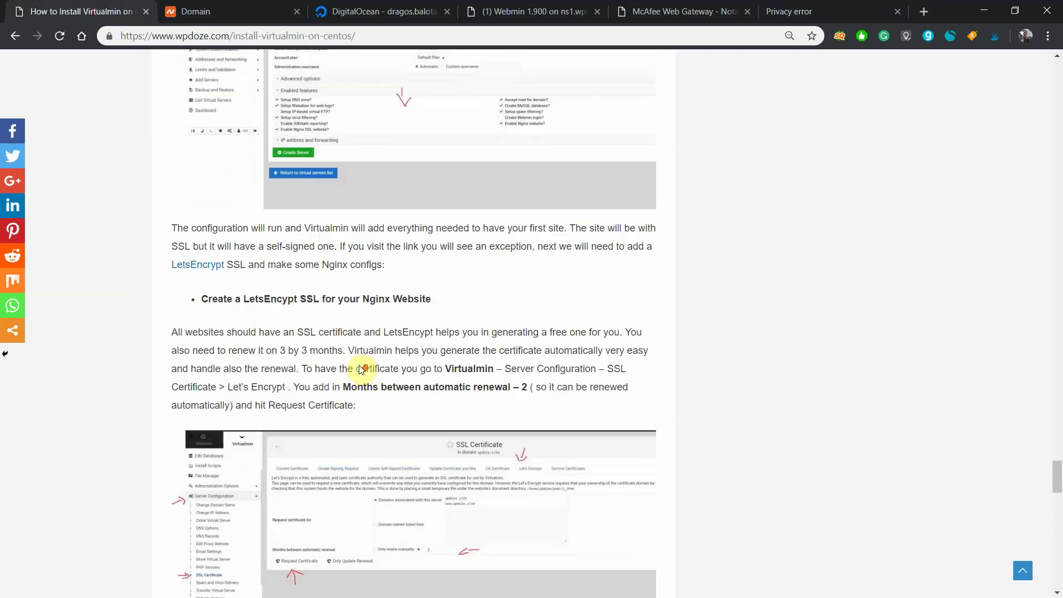
scroll(332, 316, down, 1)
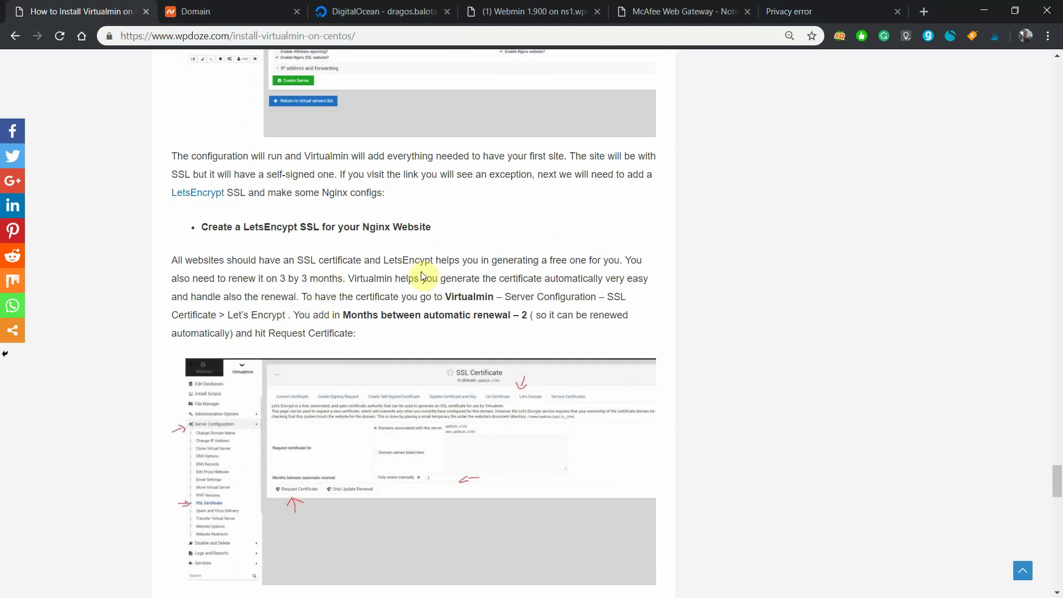
drag(444, 296, 610, 299)
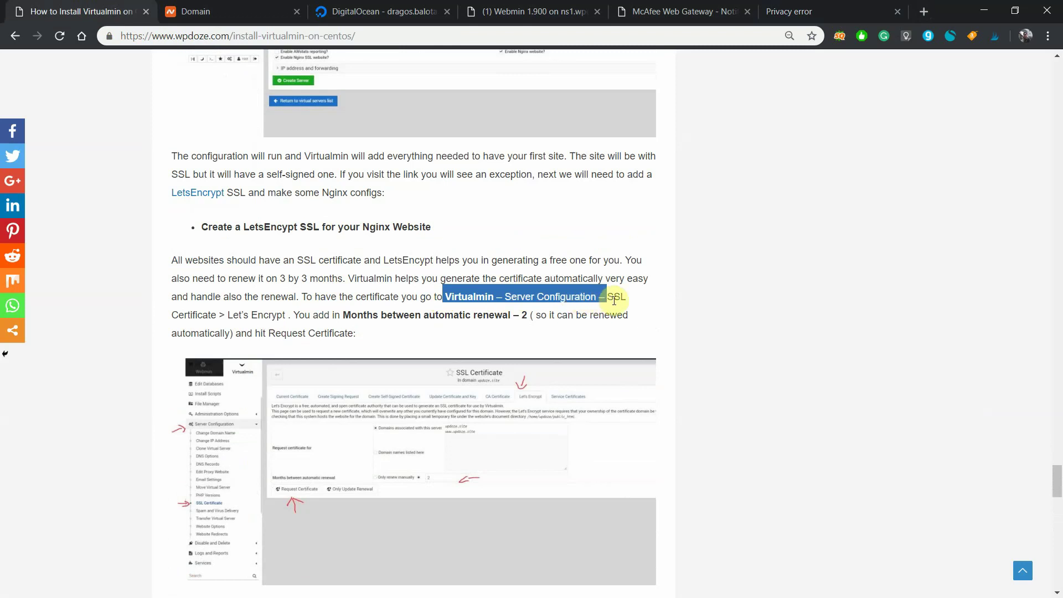
click(270, 313)
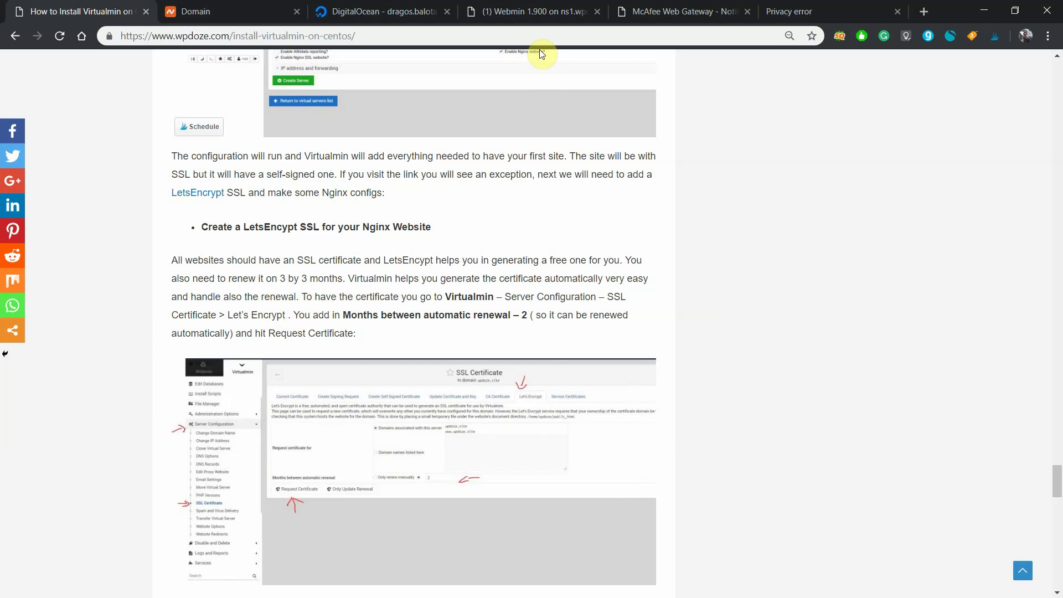
In the Virtualmin panel, expand Server Configuration and choose SSL Certificate for wpdoze.site.
click(544, 8)
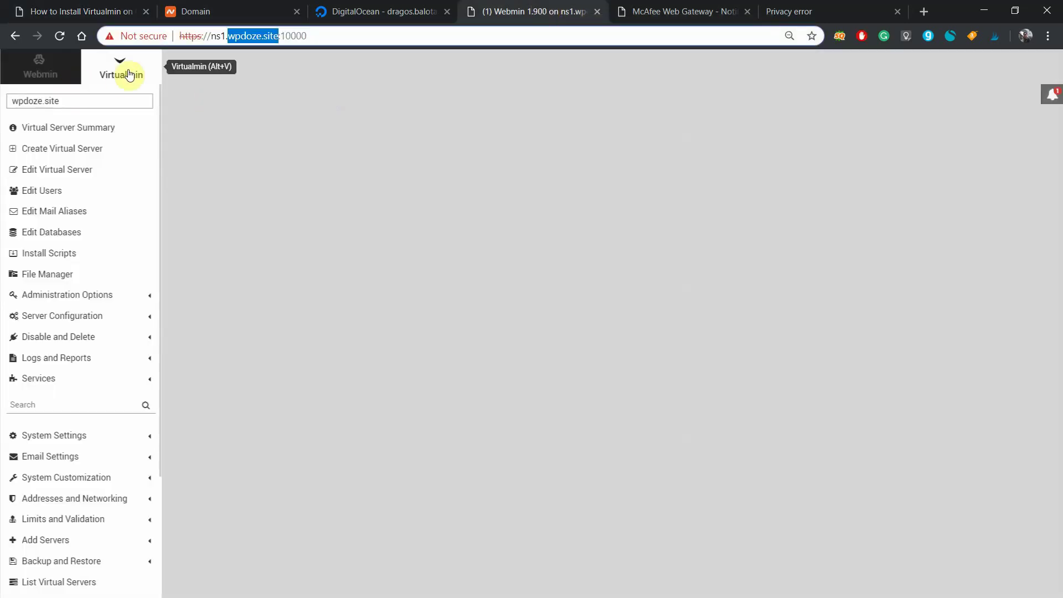
click(147, 320)
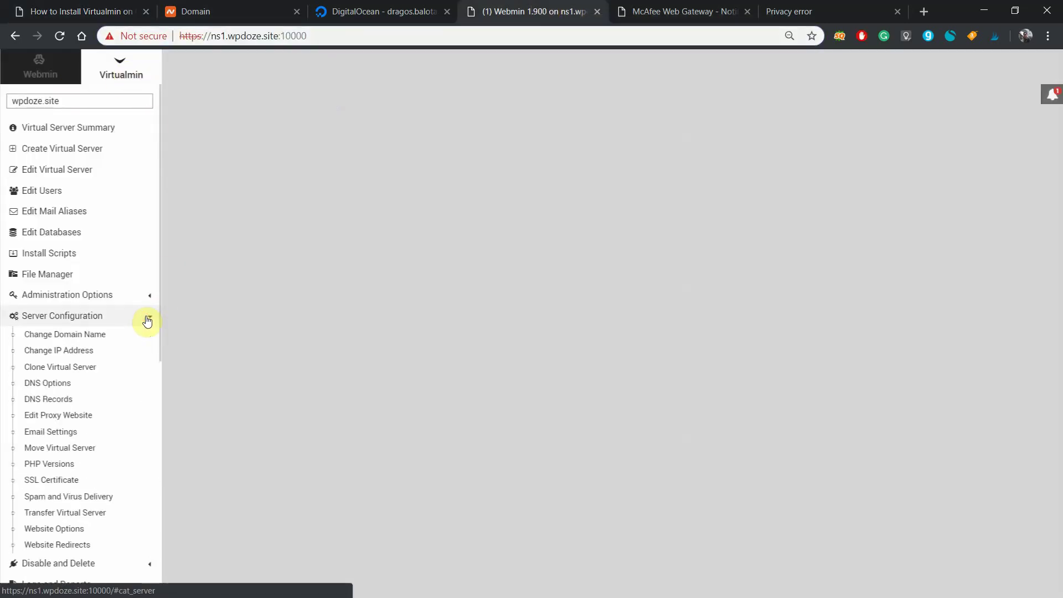
click(62, 484)
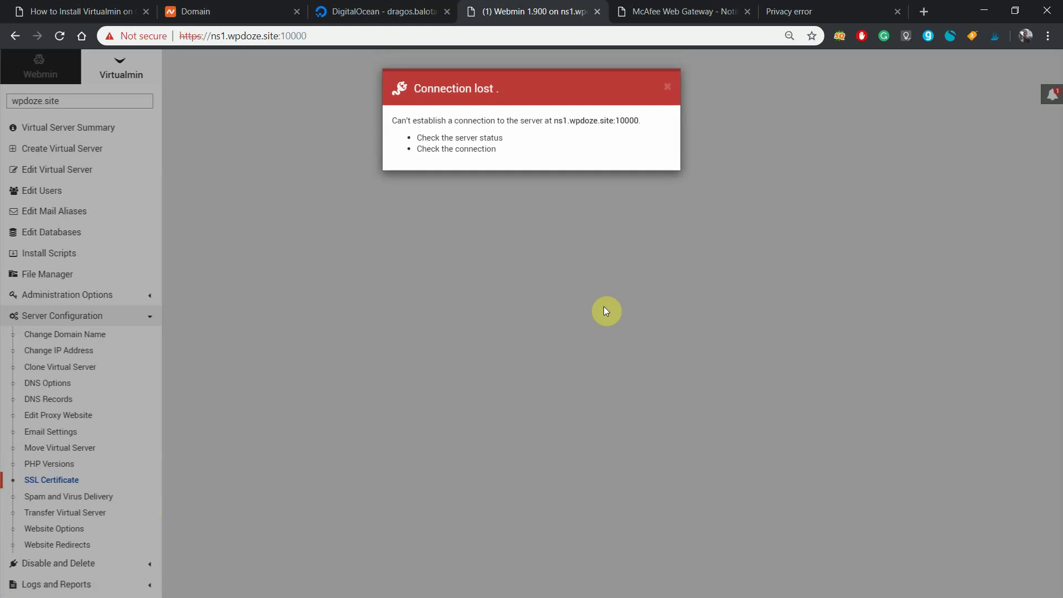
Reload the panel at ns1.wpdoze.site:10000 after the lost connection and get past the certificate warning.
click(344, 38)
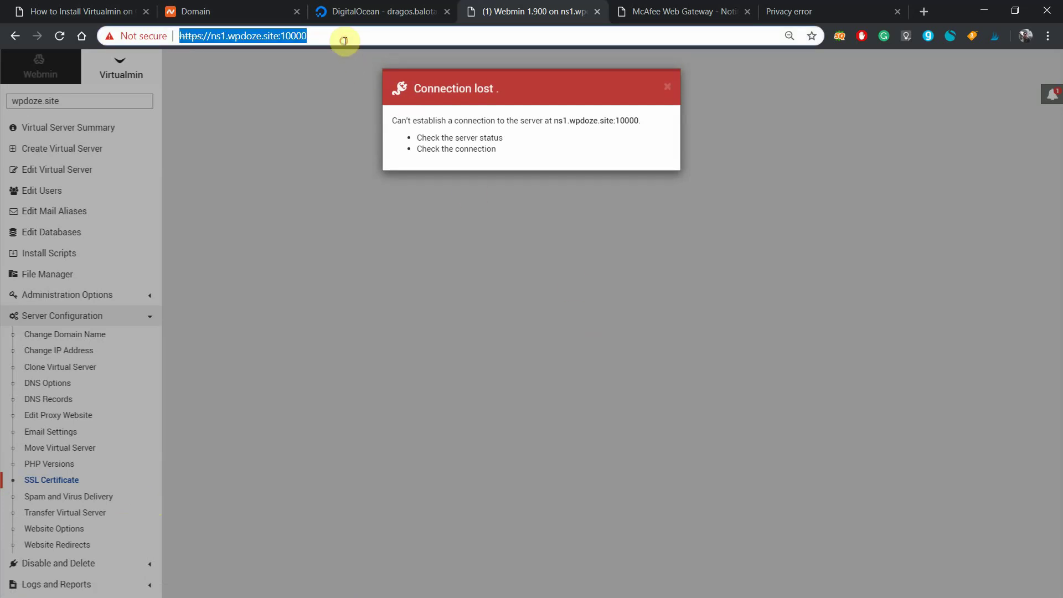
key(Return)
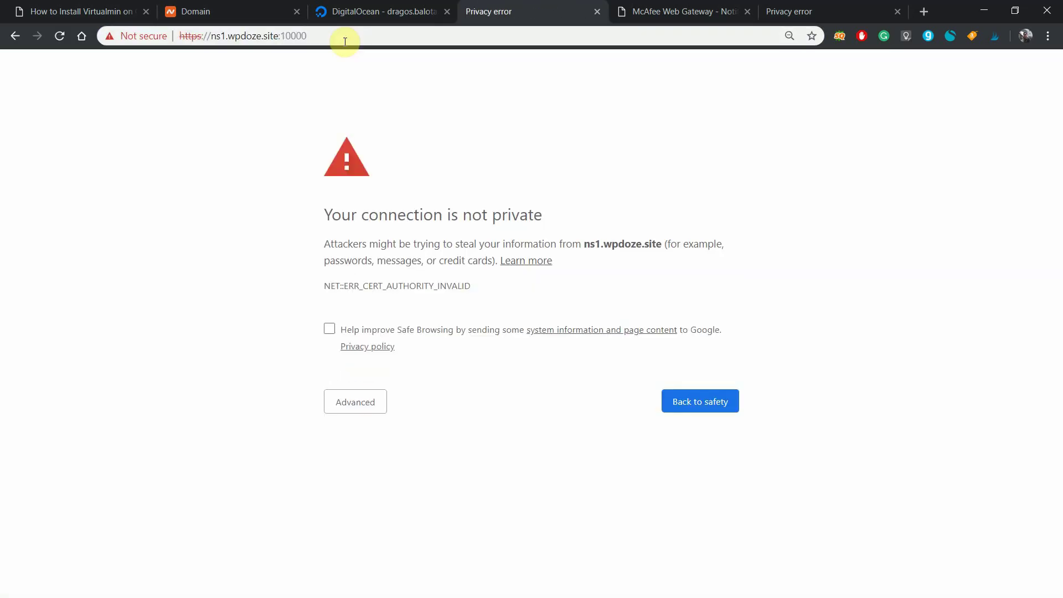
click(374, 400)
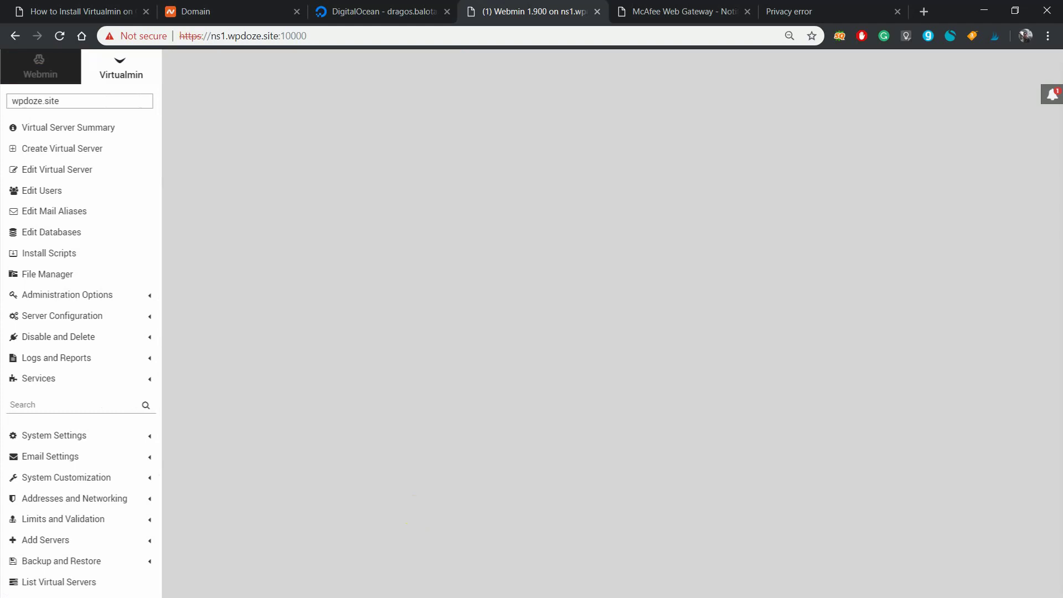
key(alt+Tab)
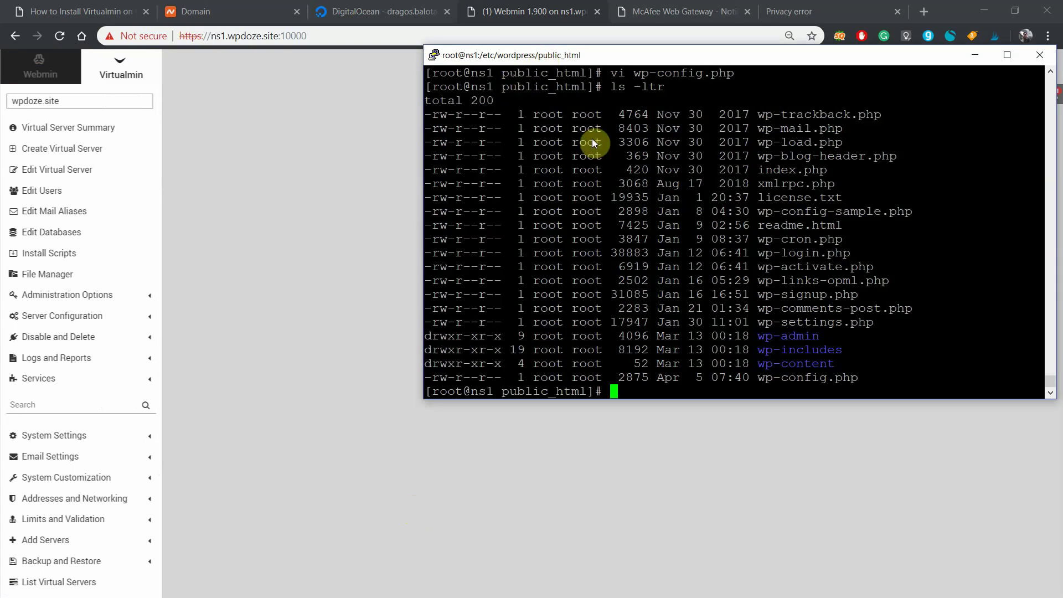
key(super+Down)
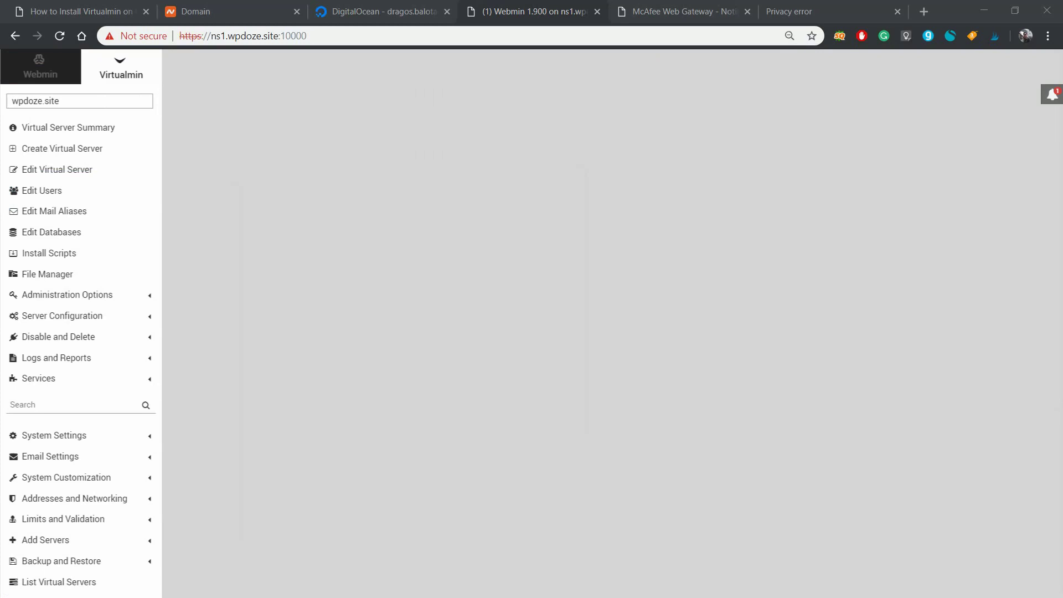
Load the control panel at 159.203.100.92:10000 in the privacy-error tab.
click(847, 11)
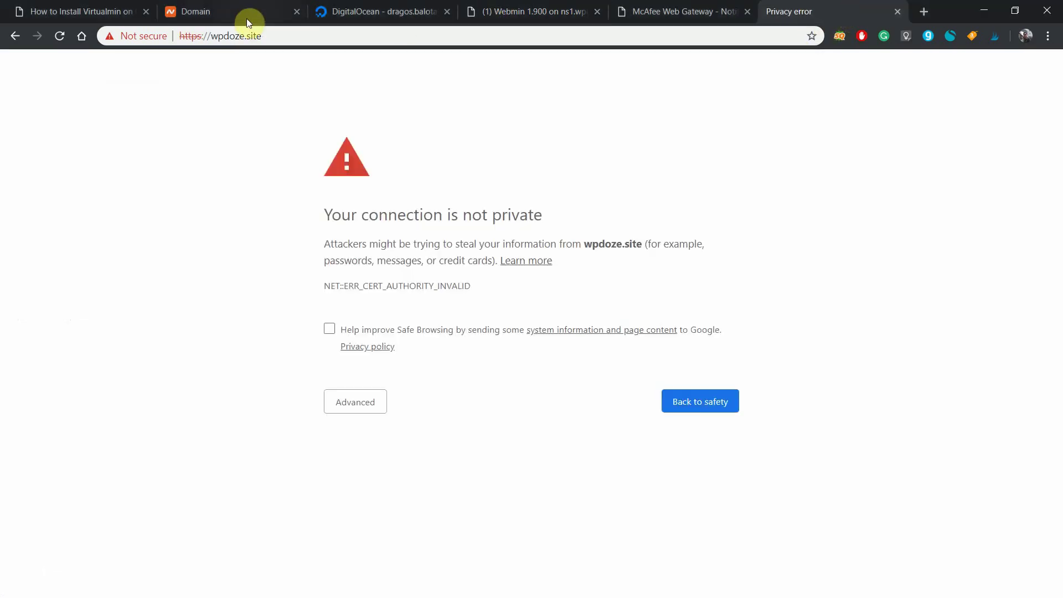
click(230, 42)
text(159.203.100.92)
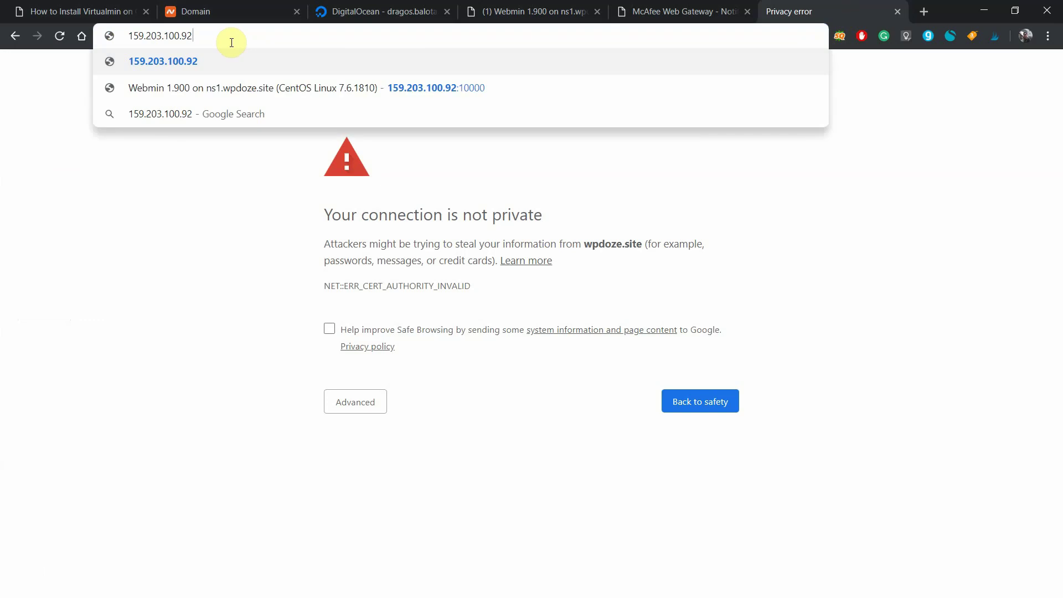
text(;10000)
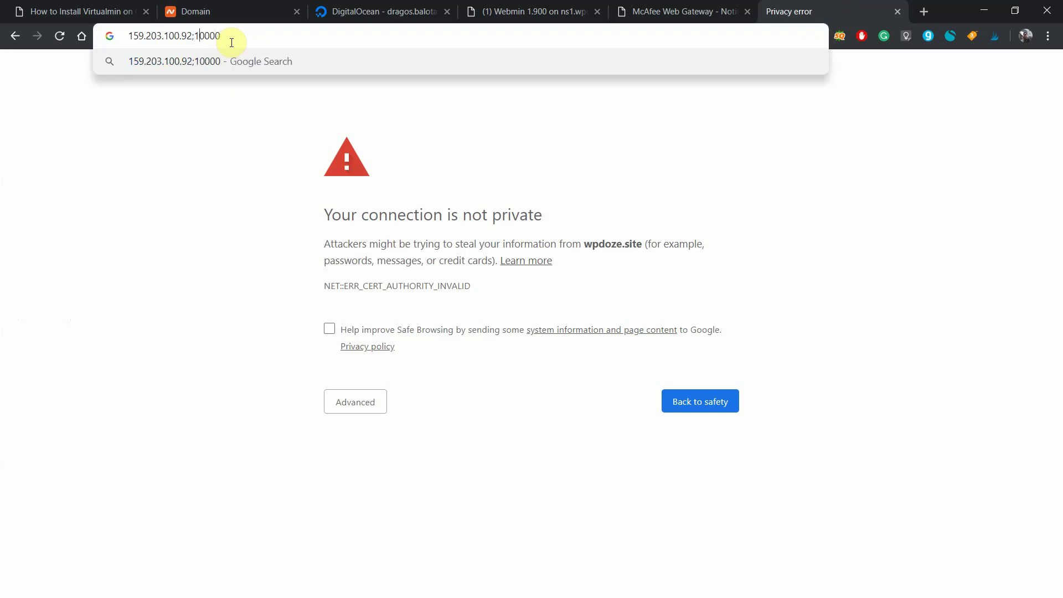
key(BackSpace)
text(:)
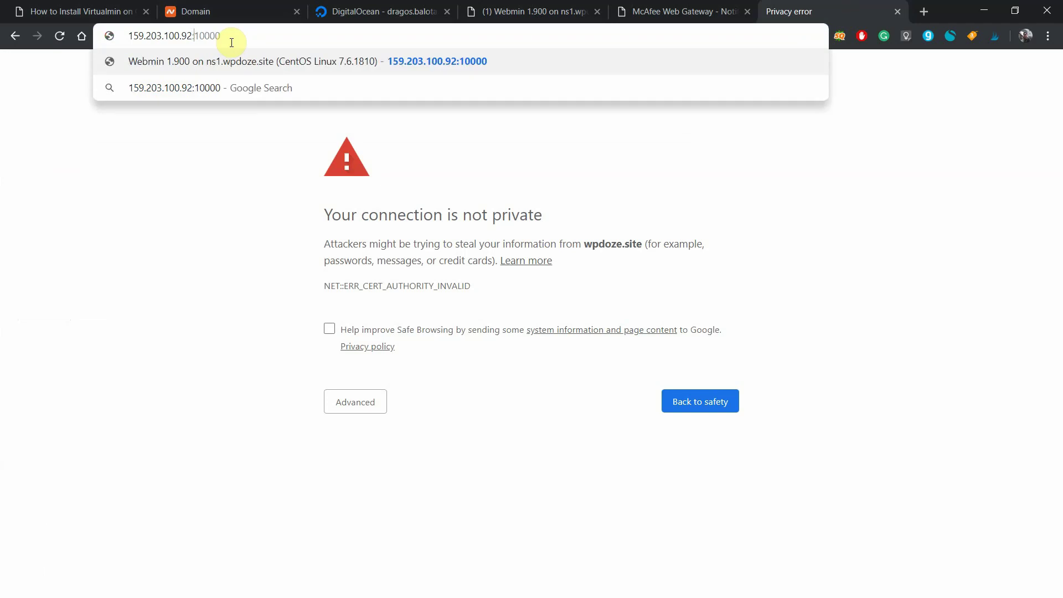
key(Return)
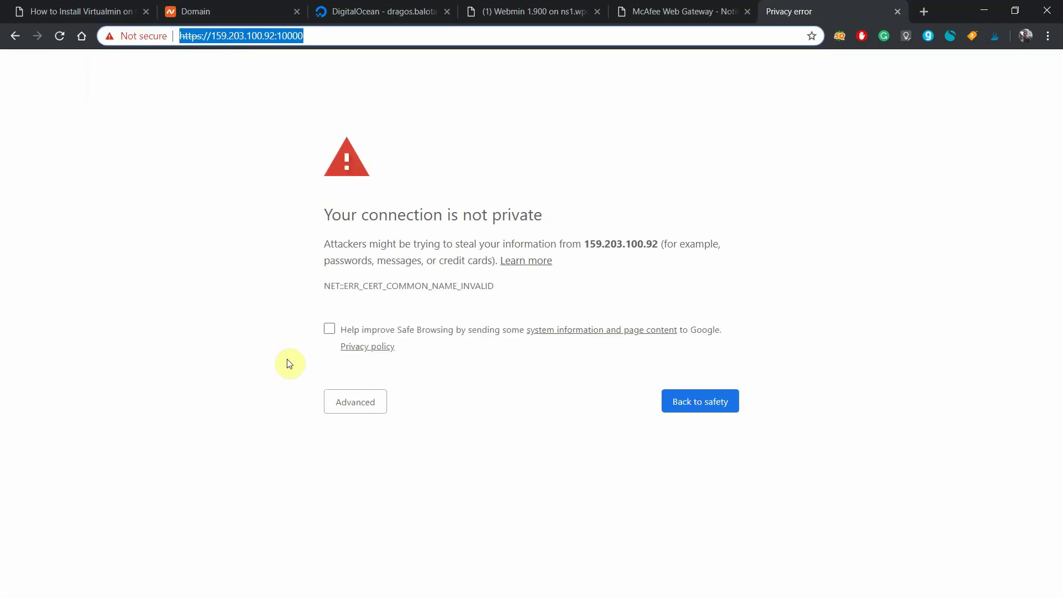
Proceed past the certificate warning and sign in to Webmin as root with the account password.
click(344, 403)
click(375, 507)
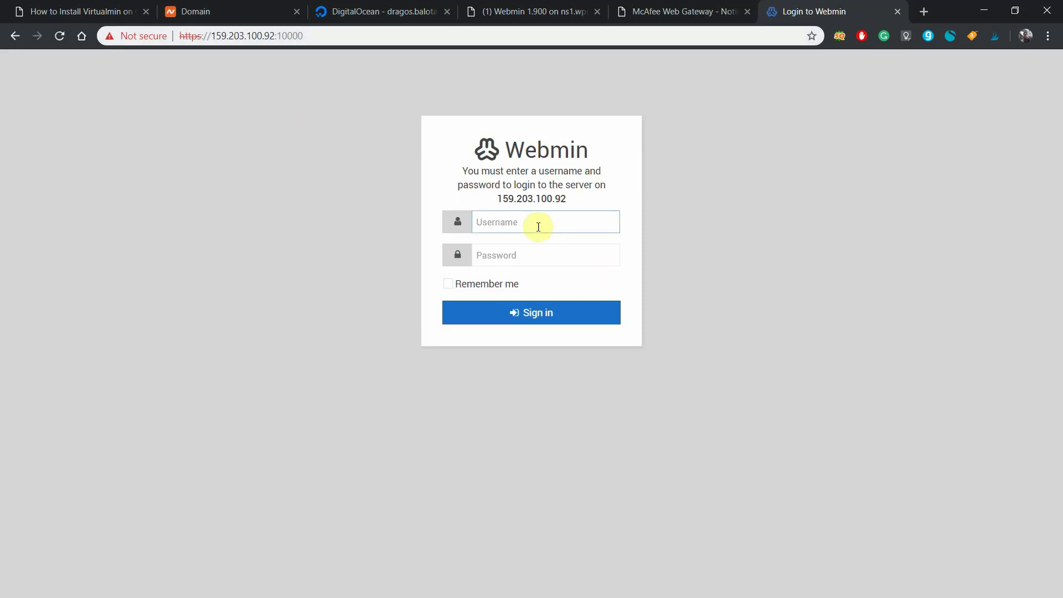
text(t)
key(Tab)
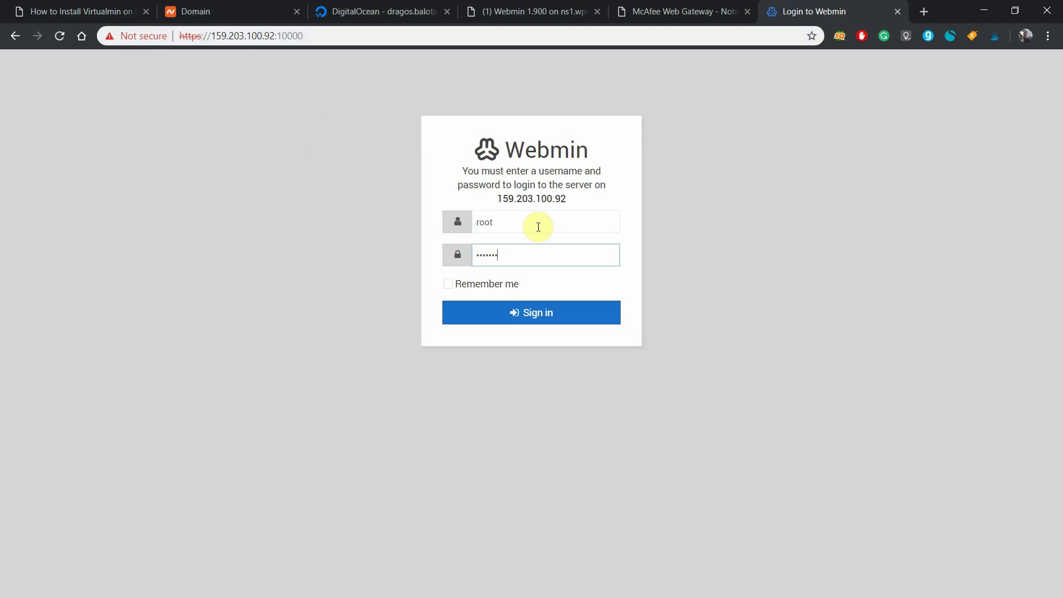
key(Return)
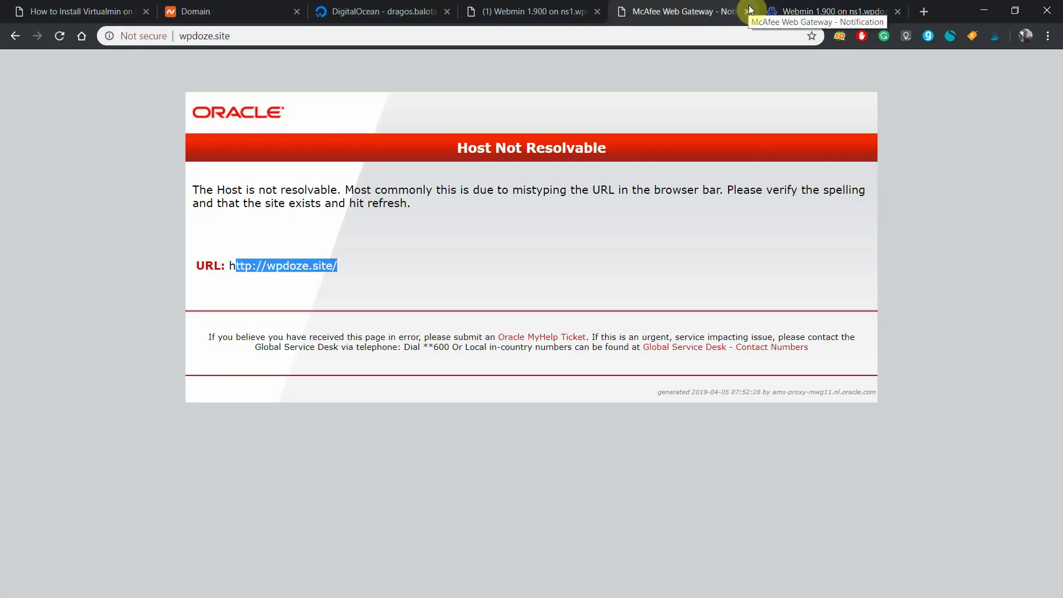
Close the unresolvable-host tab and open Server Configuration > SSL Certificate for wpdoze.site.
click(748, 11)
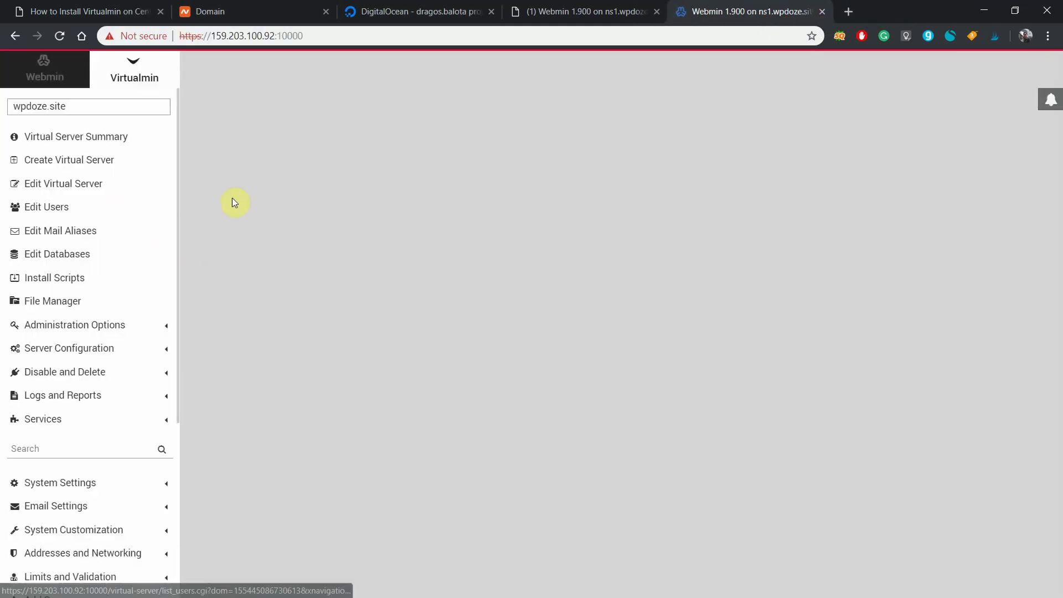
click(166, 352)
scroll(167, 355, down, 5)
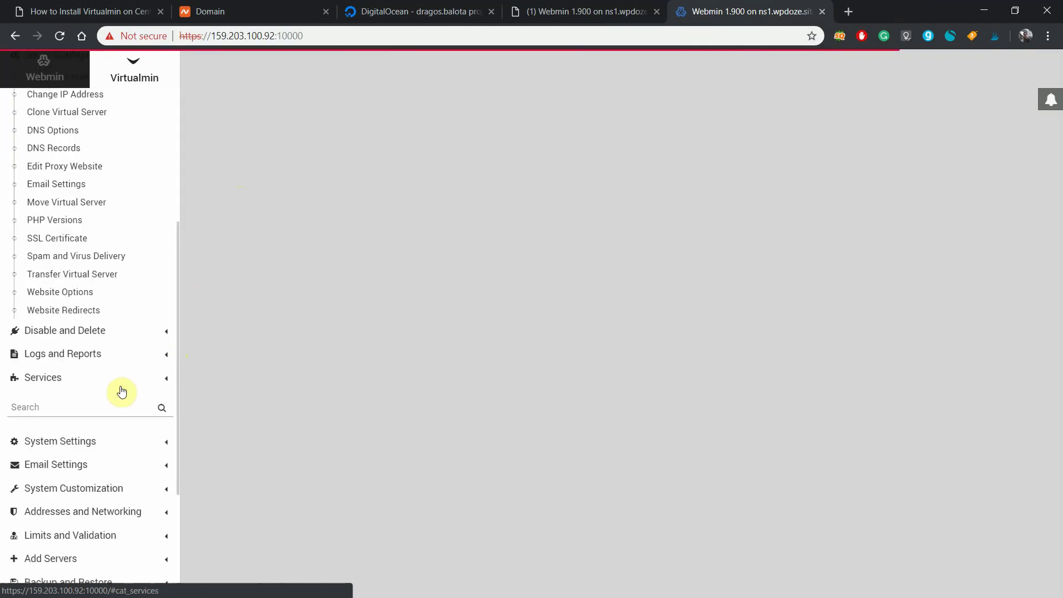
click(58, 238)
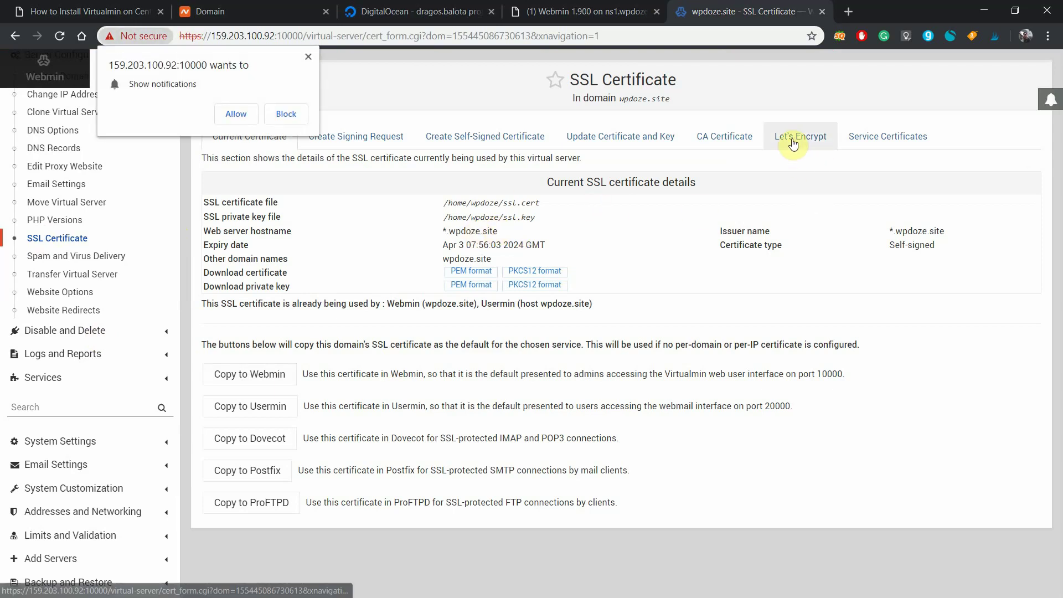
Allow notifications, then request a Let's Encrypt certificate with automatic renewal every 2 months.
click(236, 113)
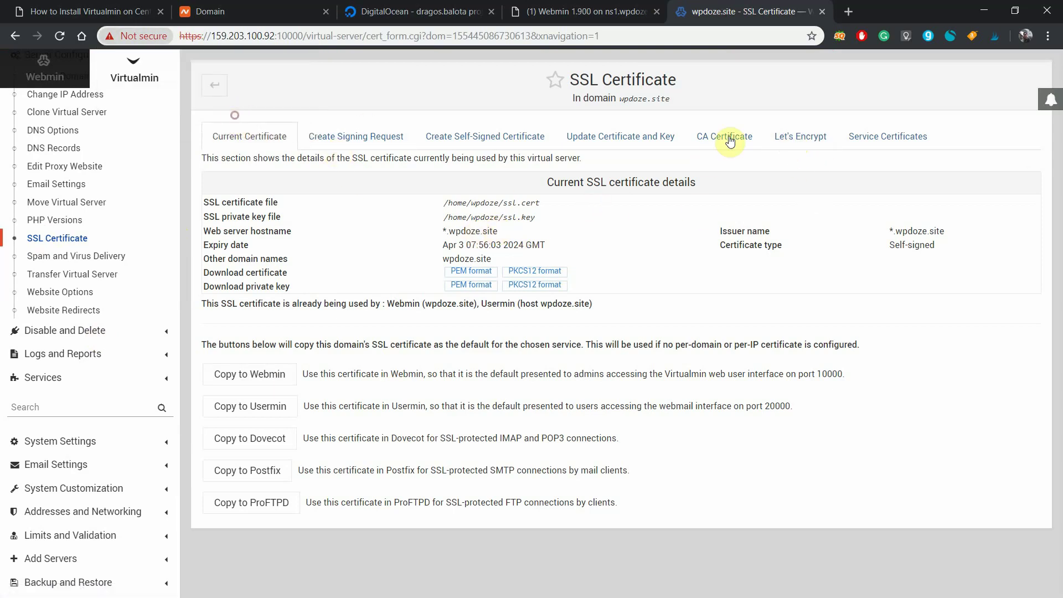
click(802, 144)
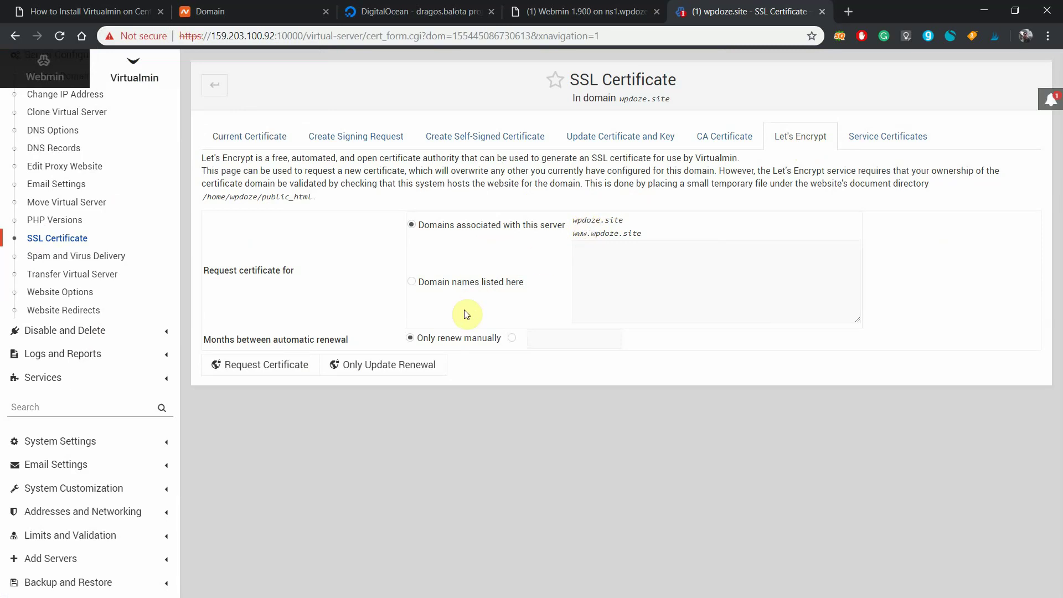
click(510, 337)
click(553, 340)
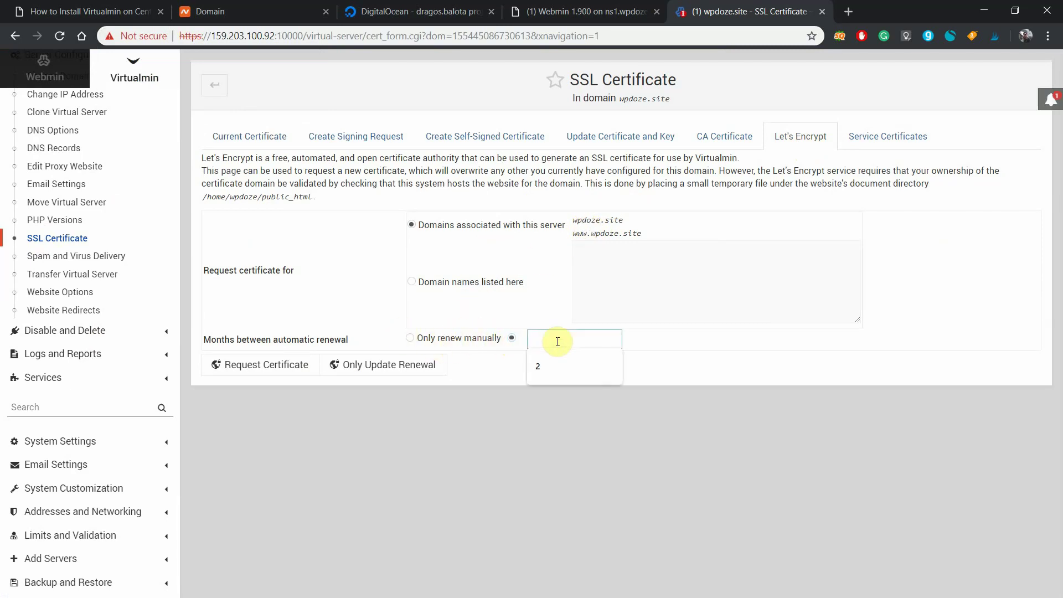
click(547, 359)
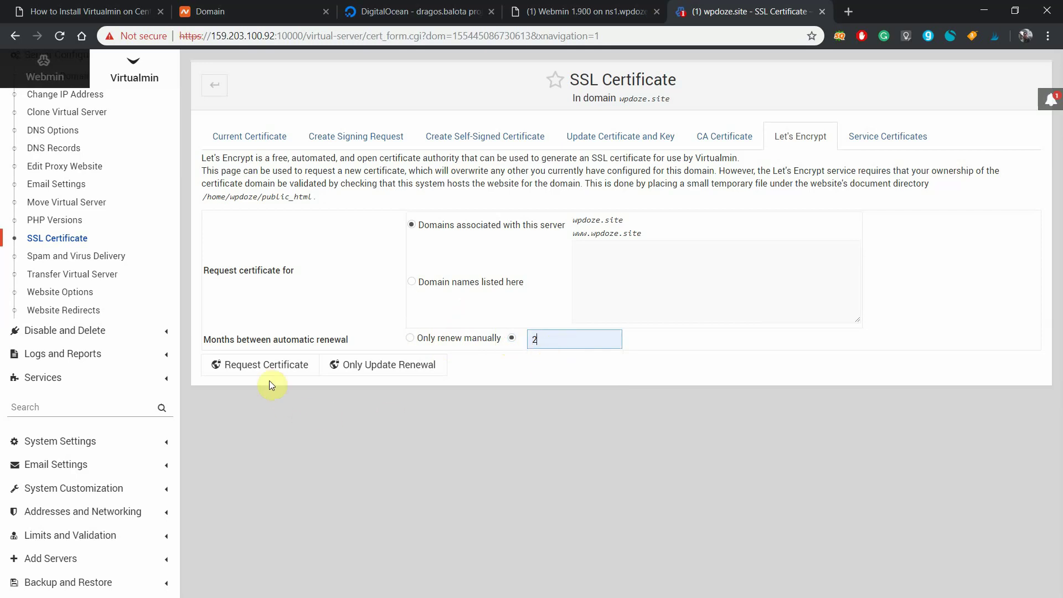
click(261, 368)
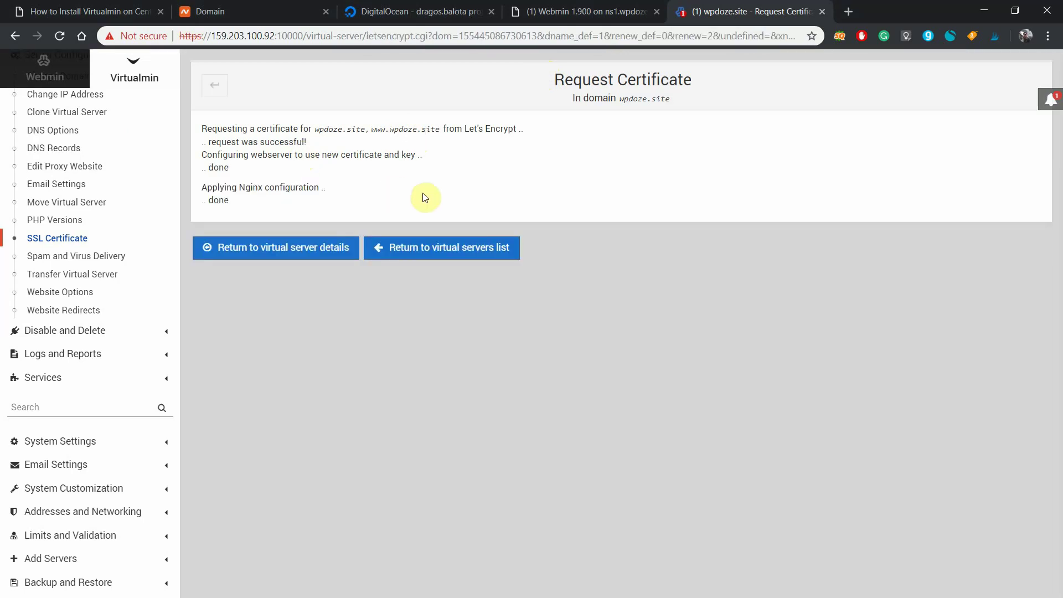
Return to the virtual server details and open a new browser tab.
click(279, 247)
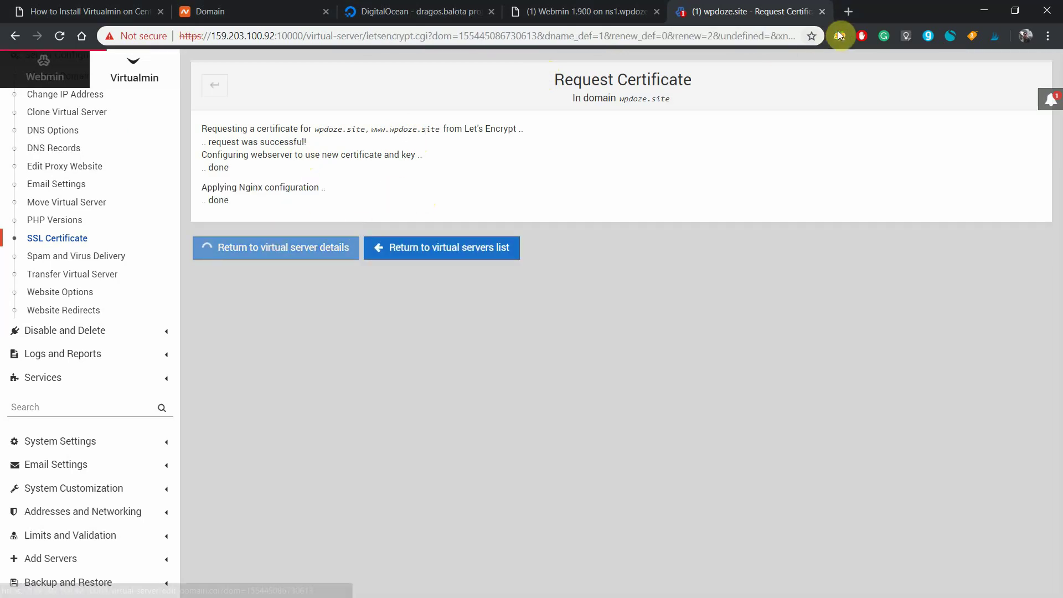
click(850, 15)
text(h)
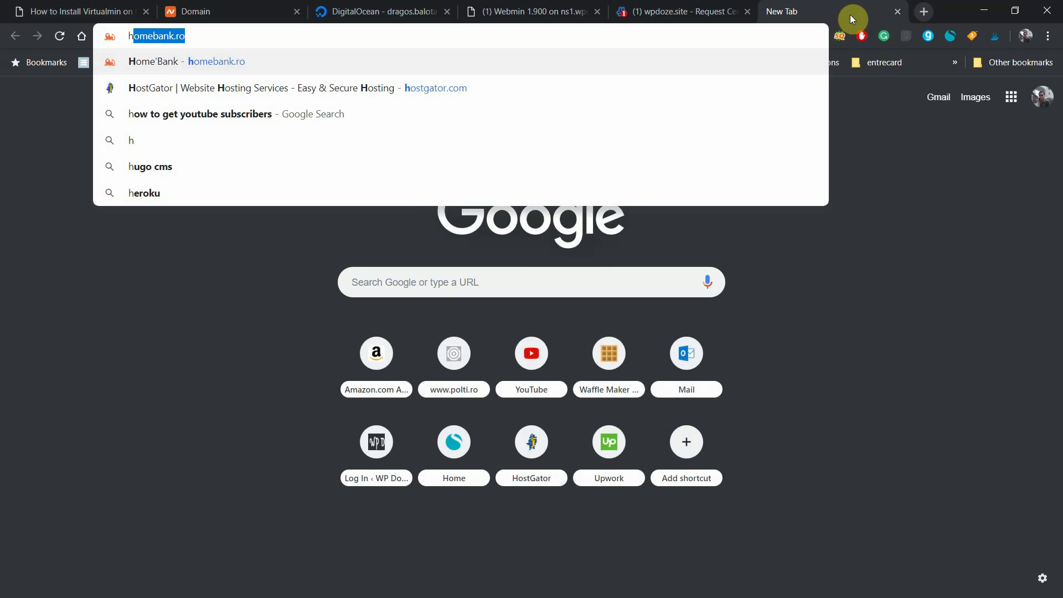
text(tts)
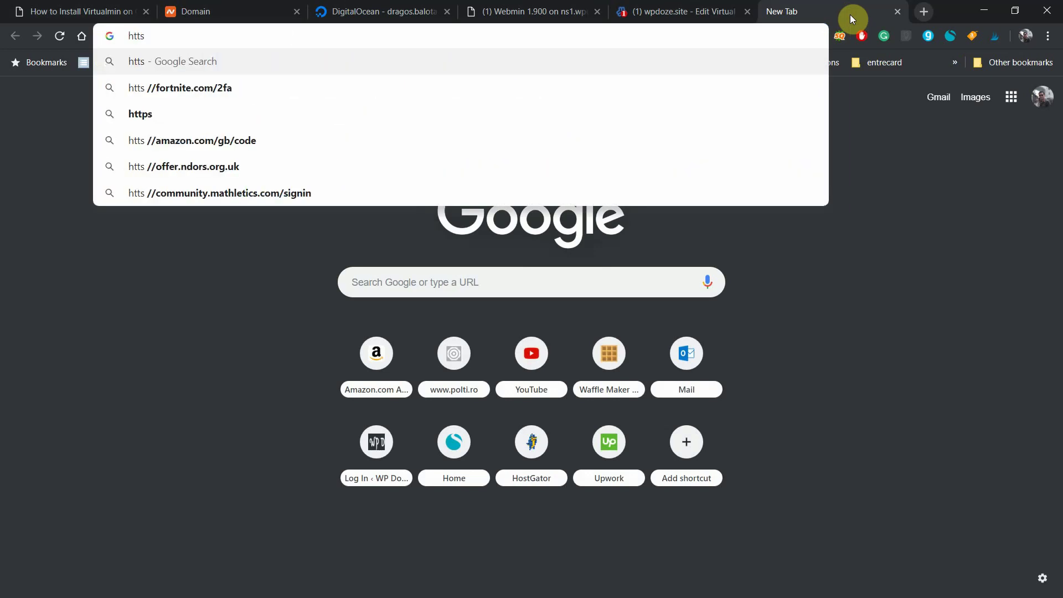
key(BackSpace)
text(ps)
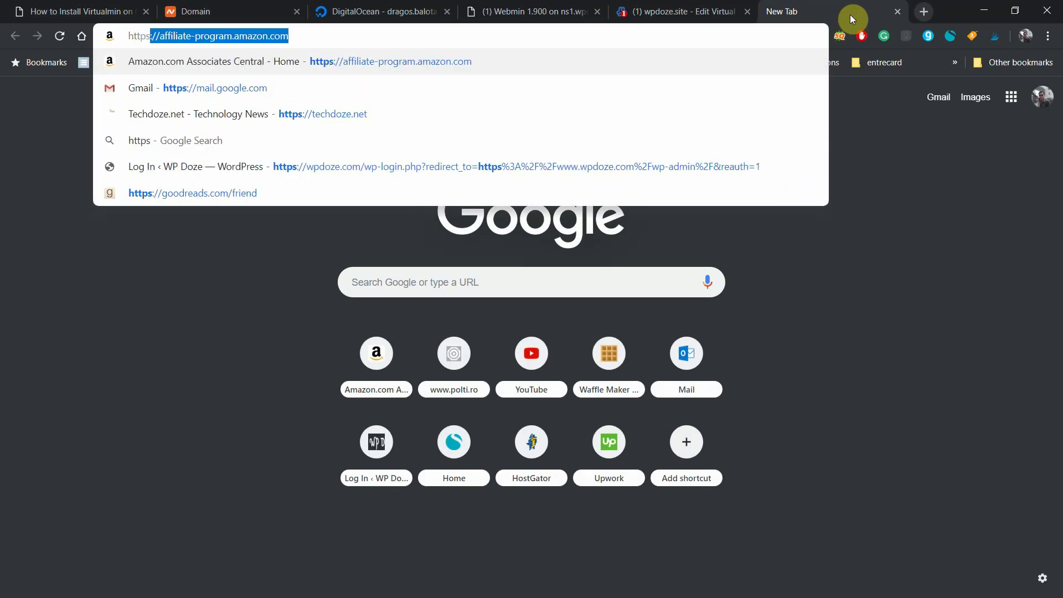
text(://ww)
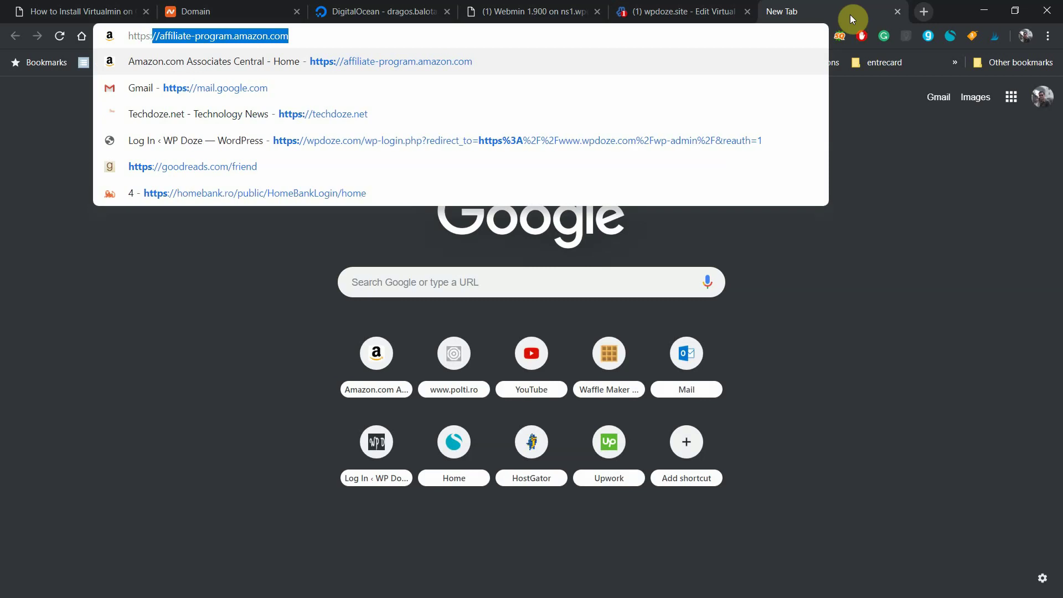
key(BackSpace)
key(BackSpace)
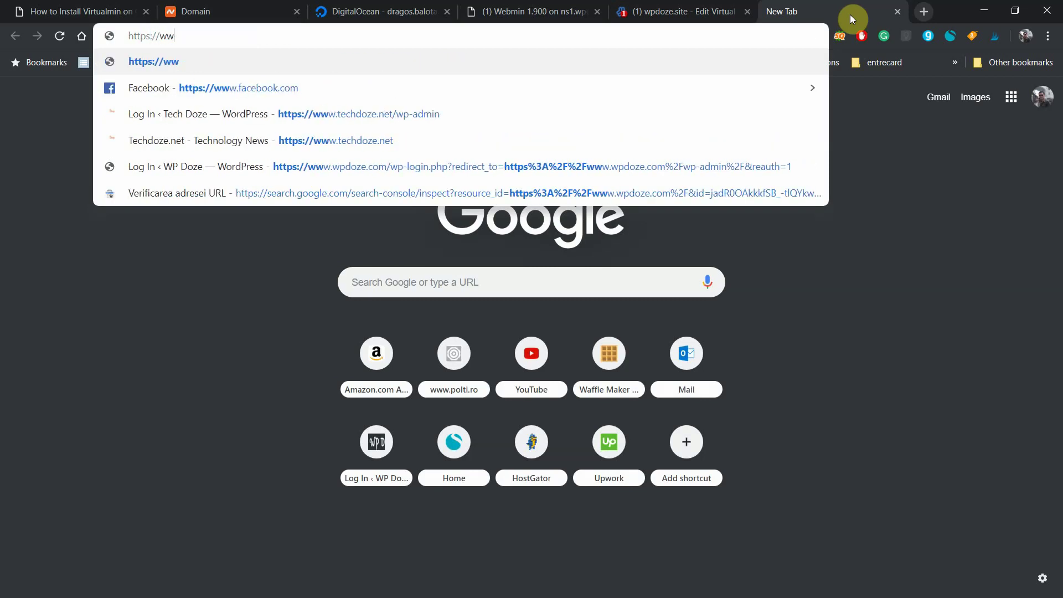
text(pdoze.com)
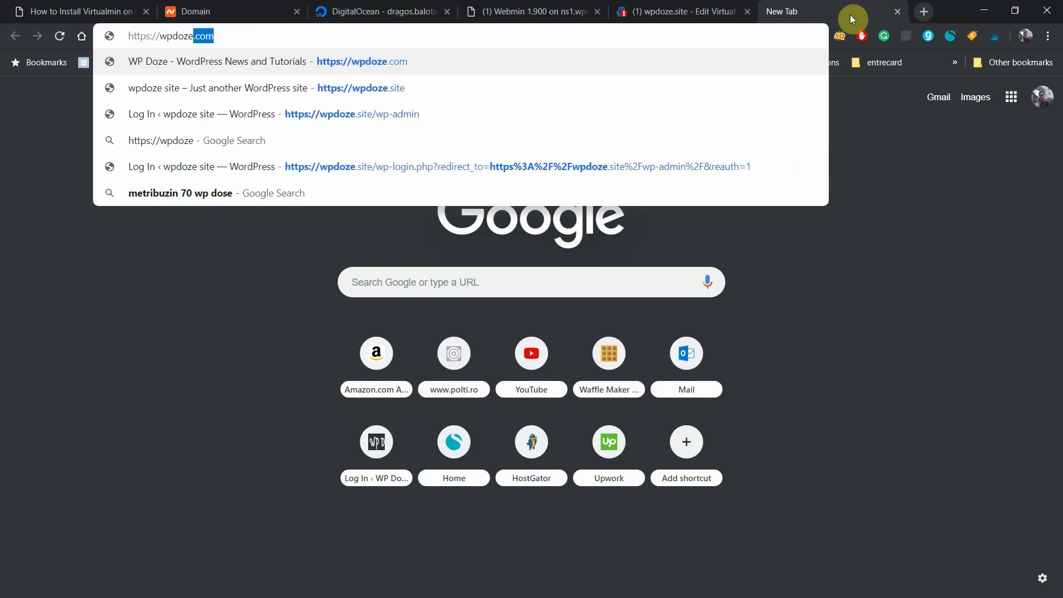
key(BackSpace)
key(BackSpace)
text(site)
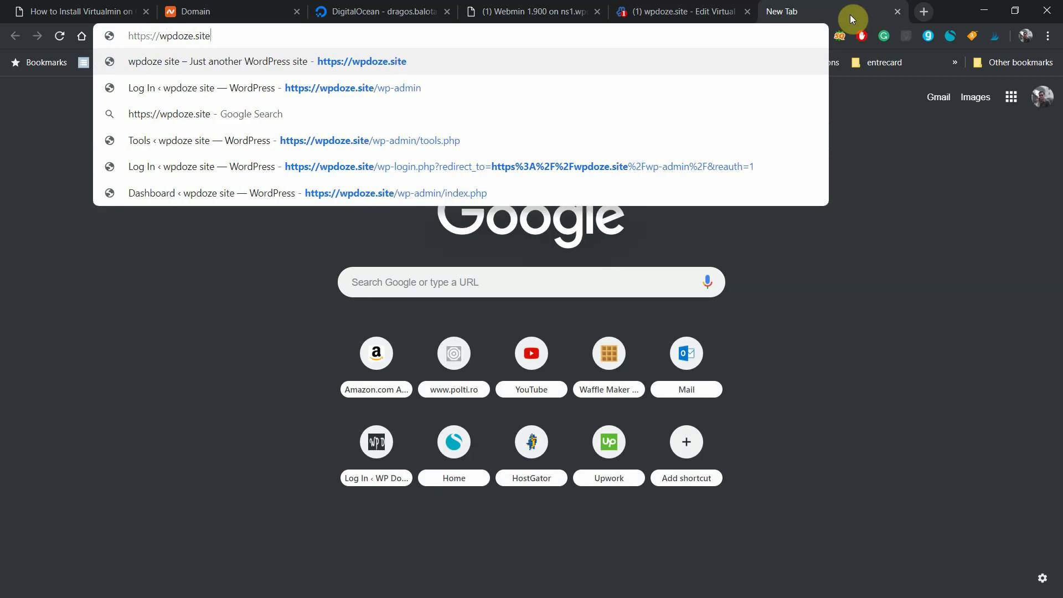
key(Return)
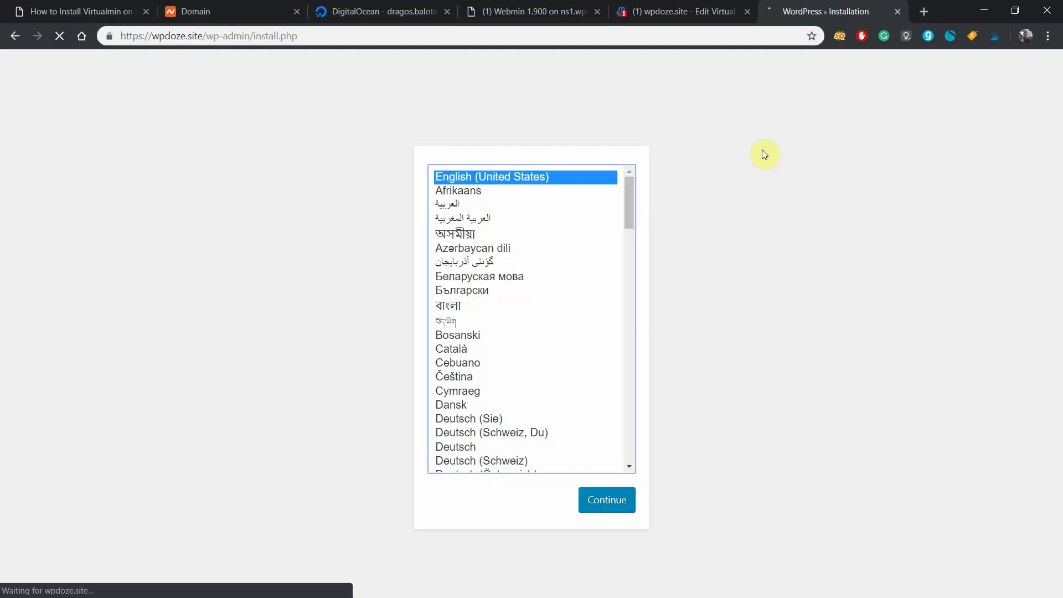
click(110, 37)
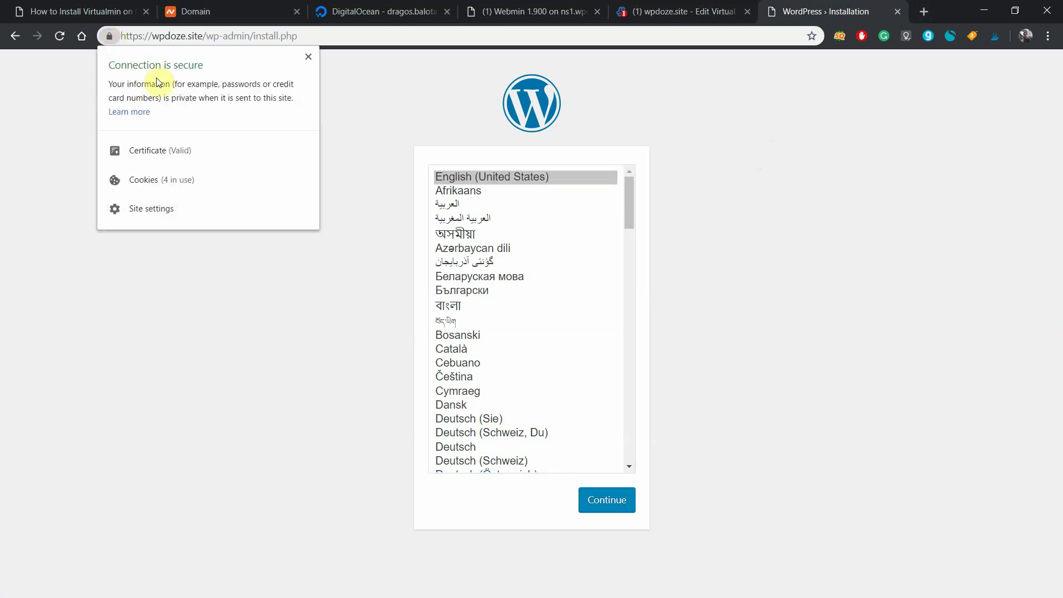
click(409, 90)
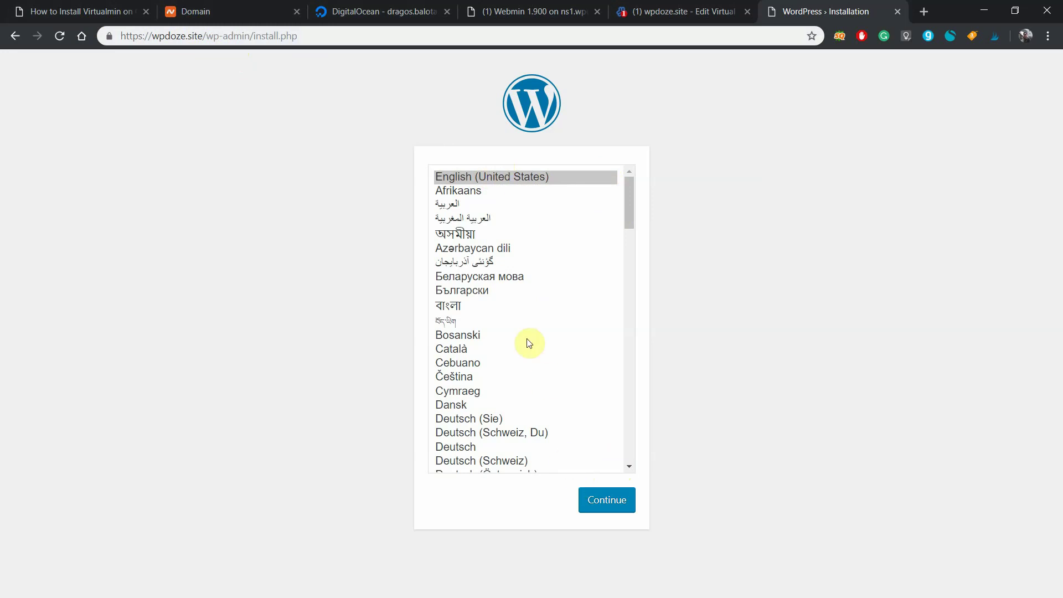
Continue in English and install WordPress with title wpdoze.site, user wpdoze, a custom password and admin e-mail.
click(609, 503)
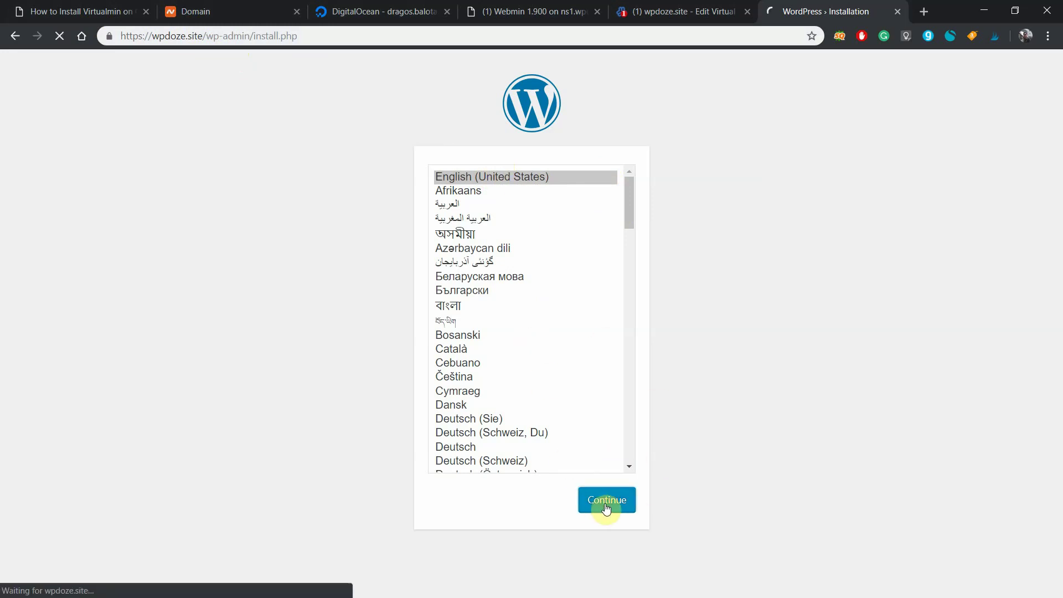
click(425, 335)
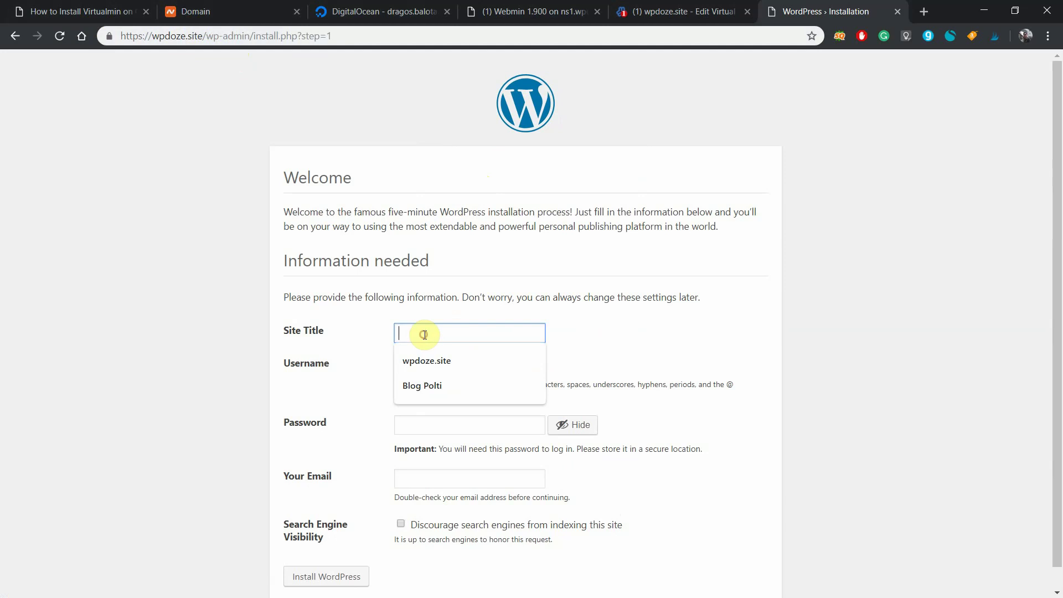
click(426, 360)
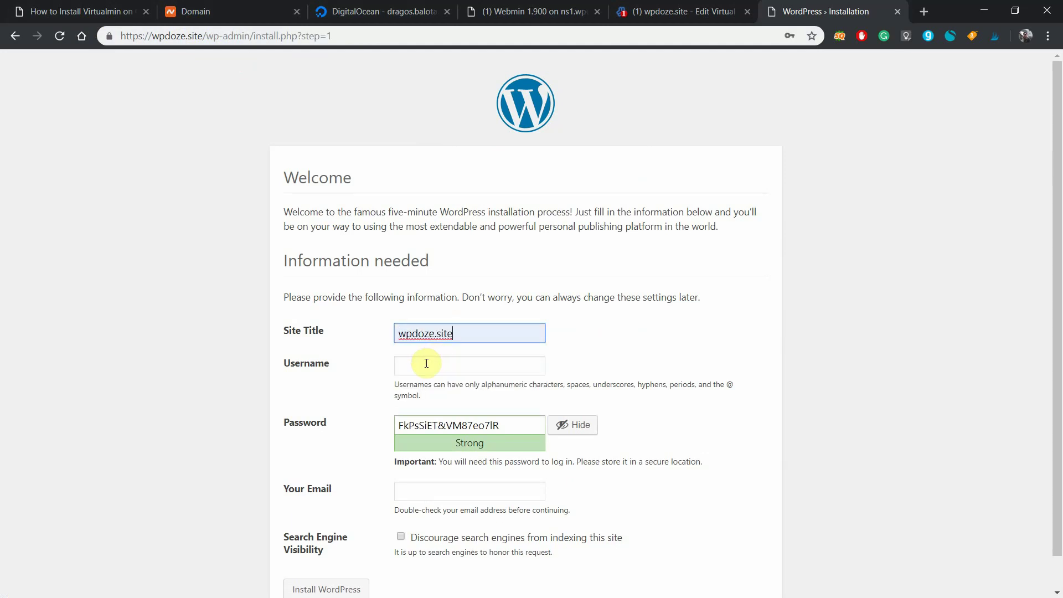
click(423, 366)
click(422, 390)
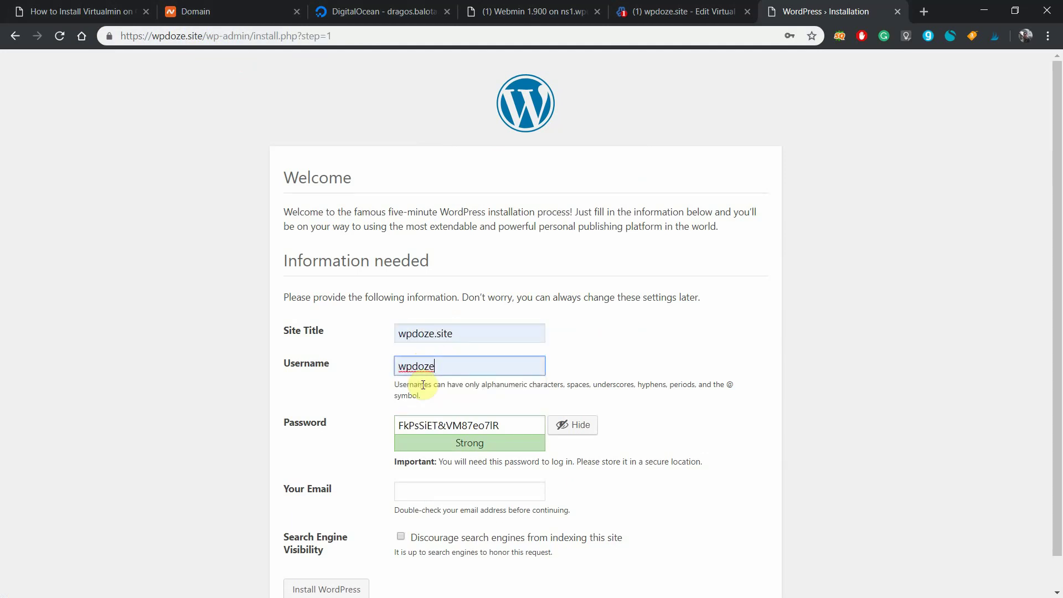
double_click(432, 418)
triple_click(432, 418)
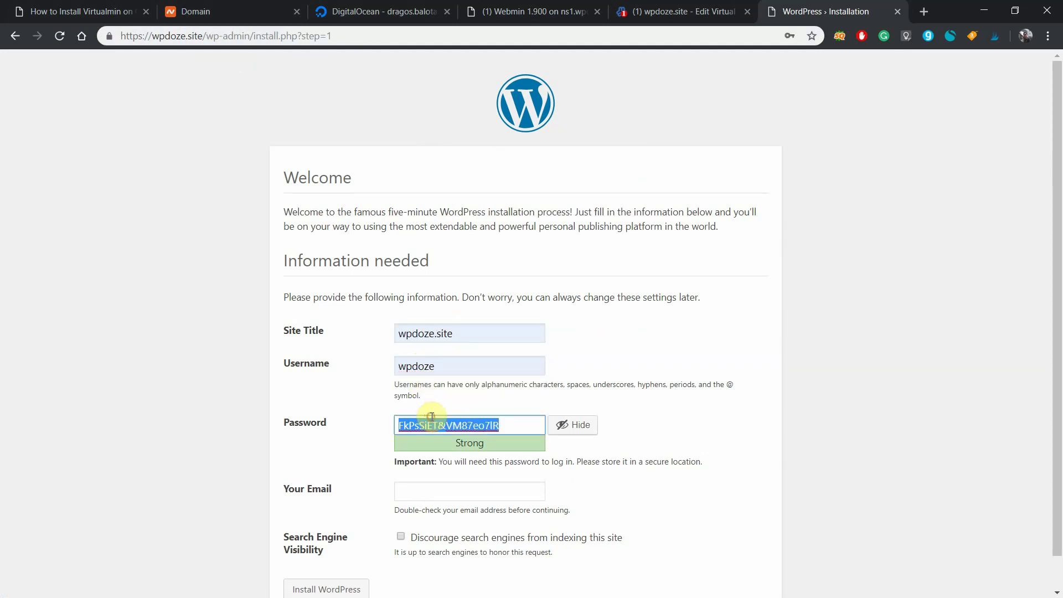
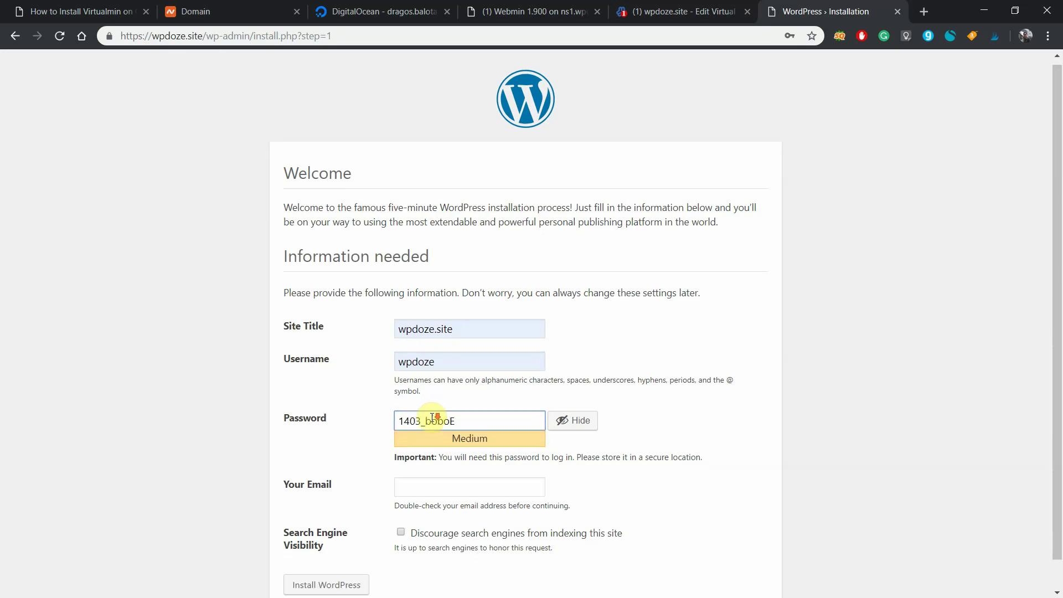
scroll(433, 421, down, 1)
click(417, 460)
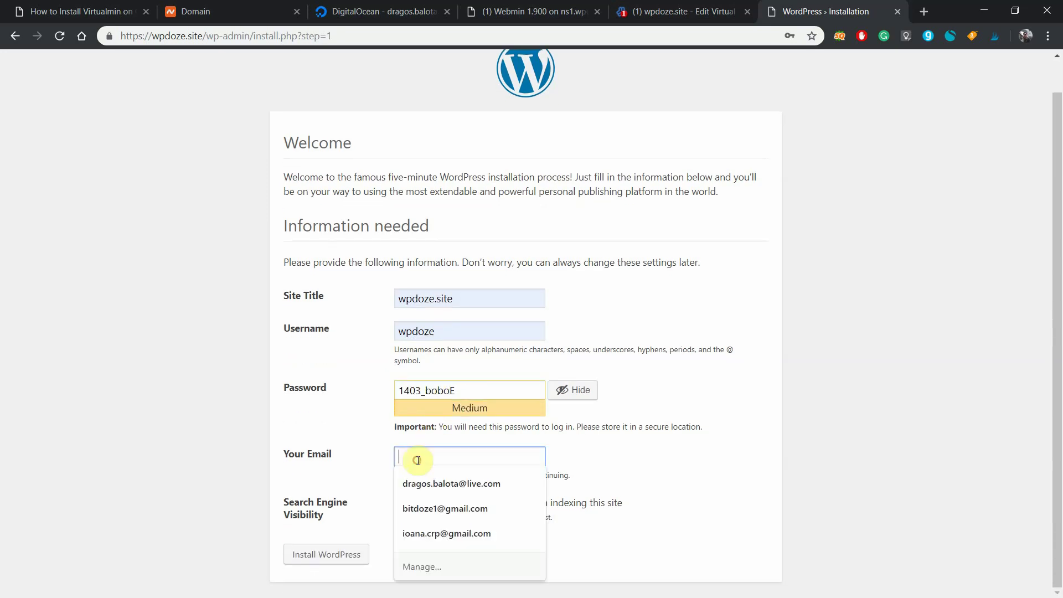
click(418, 509)
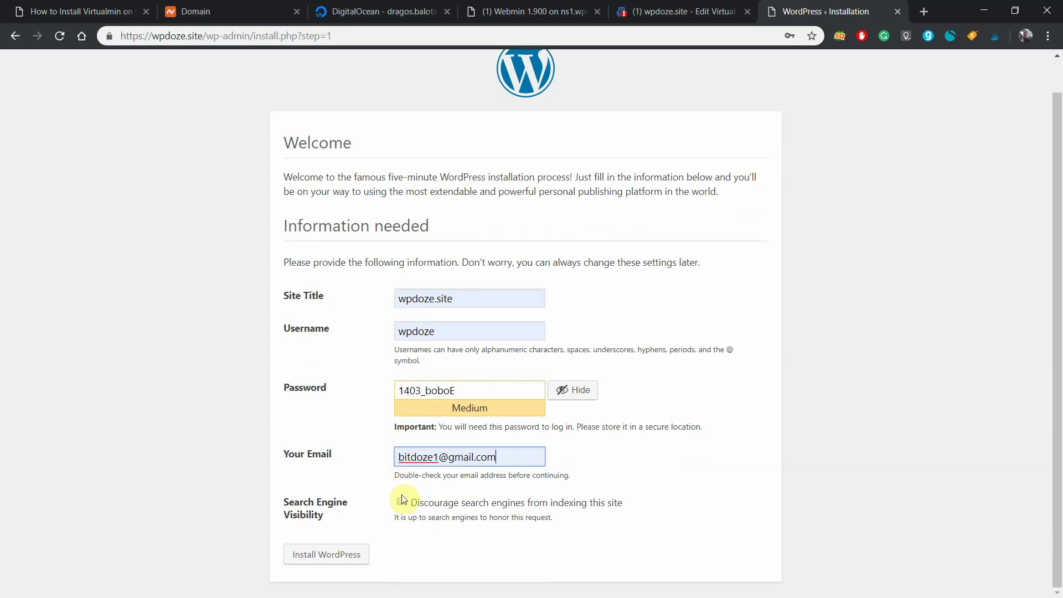
click(329, 553)
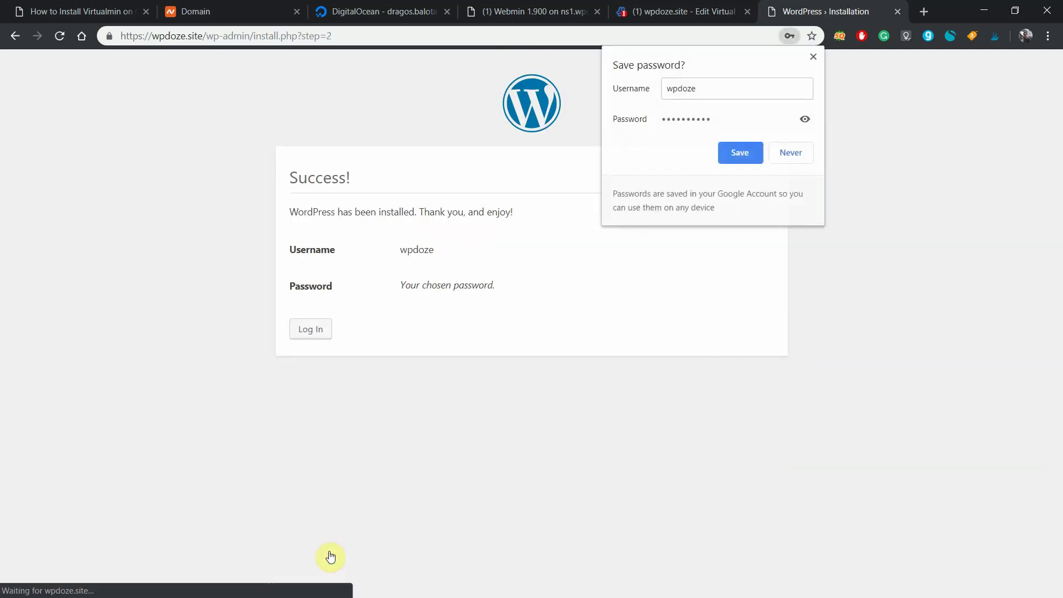
click(795, 156)
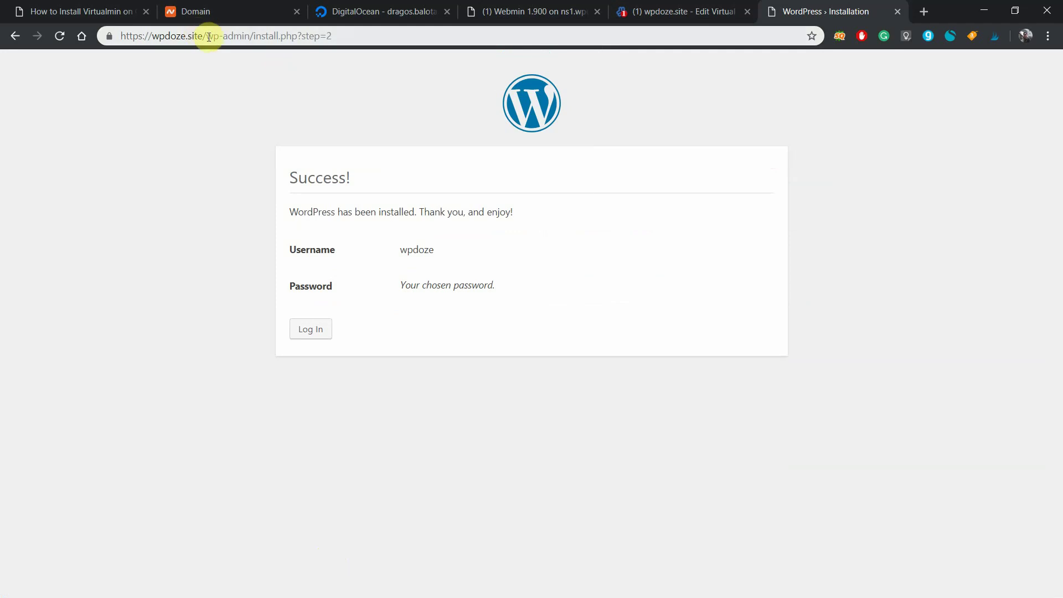
drag(206, 35, 418, 29)
key(BackSpace)
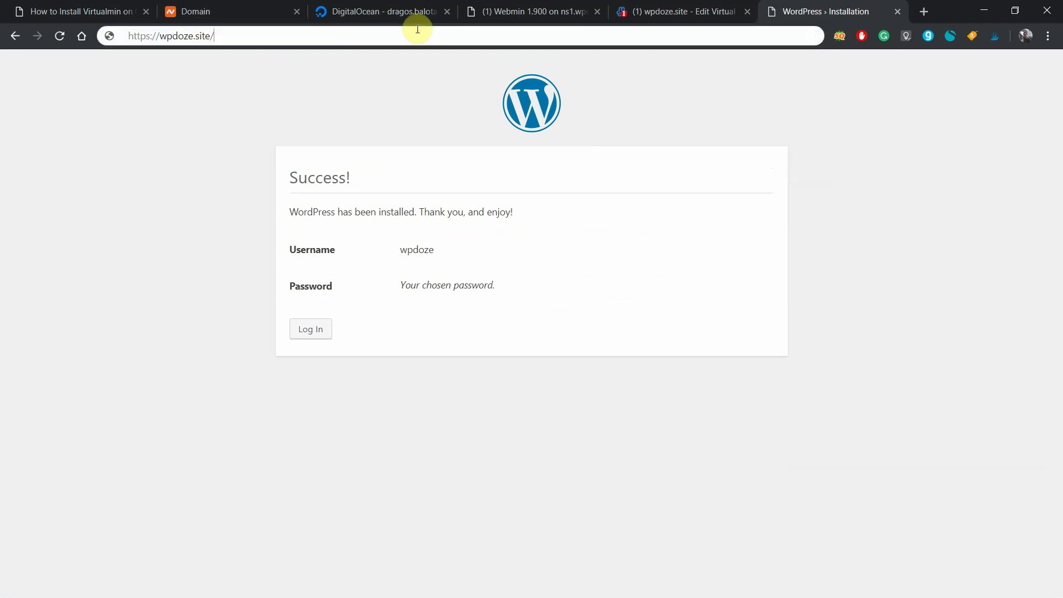
key(Return)
scroll(268, 195, down, 1)
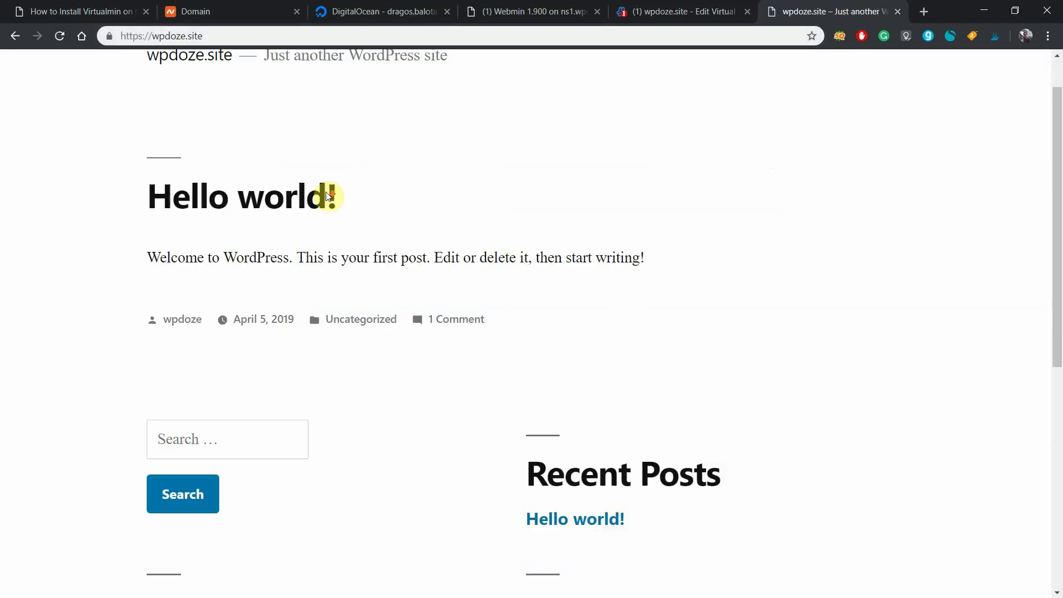
scroll(330, 195, up, 1)
click(282, 266)
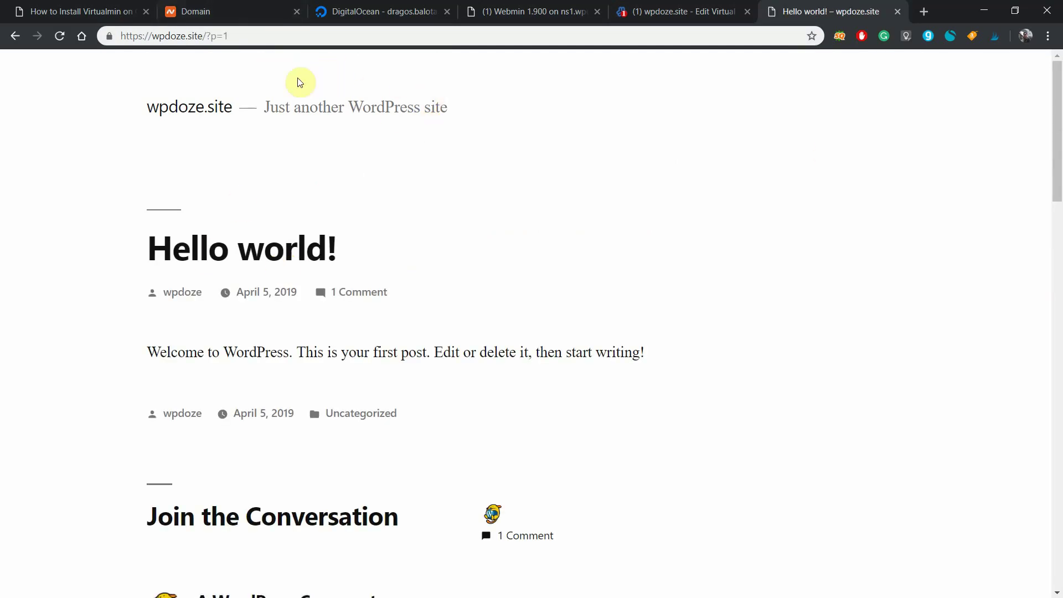
In the tutorial's Additional Nginx Configs, highlight the permalinks block, the http2 listen line and the server block.
click(89, 11)
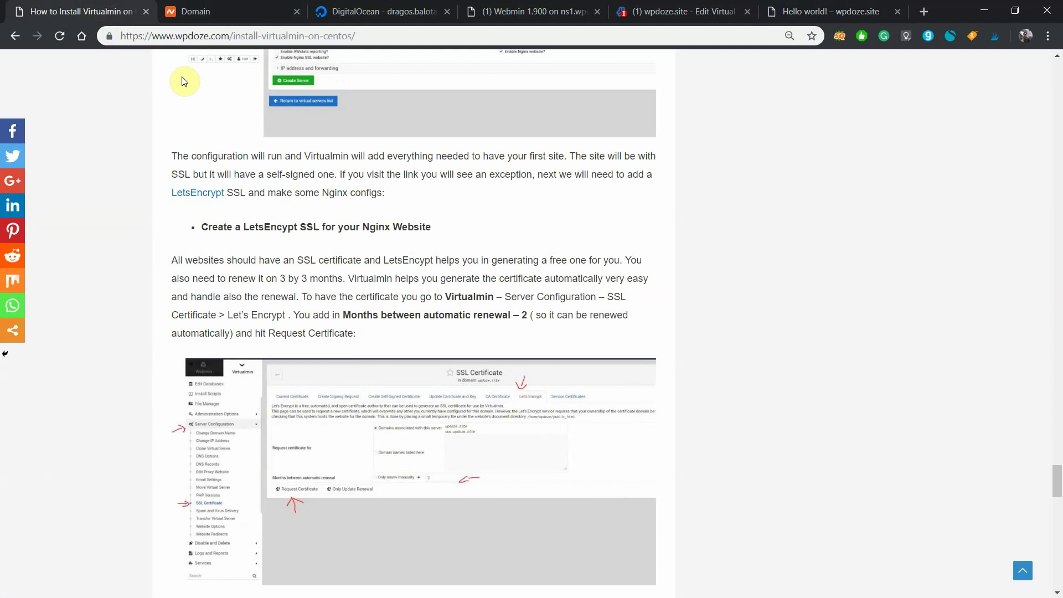
scroll(557, 276, down, 7)
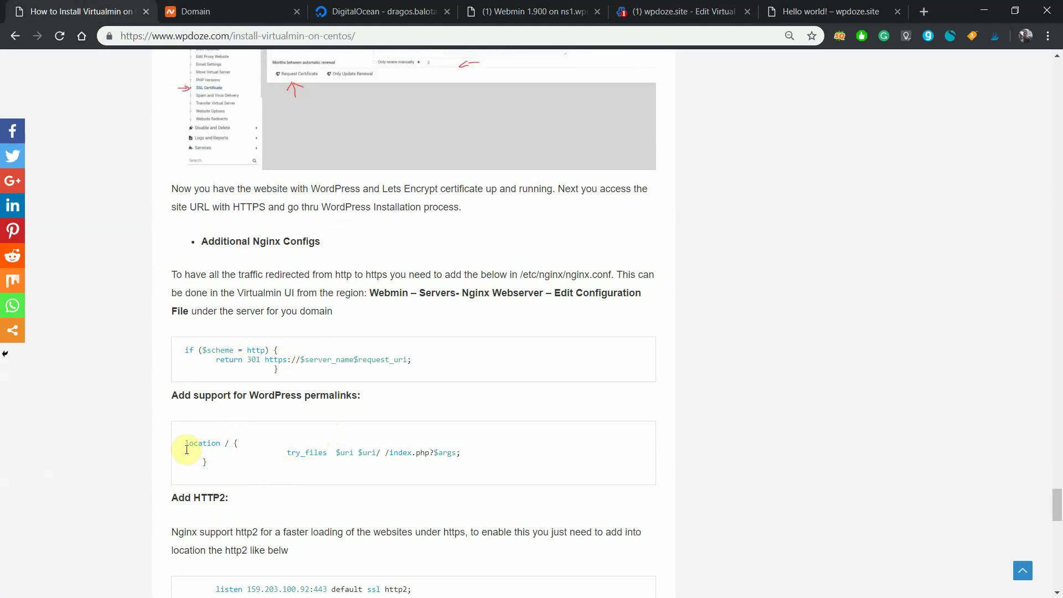
drag(185, 446, 263, 460)
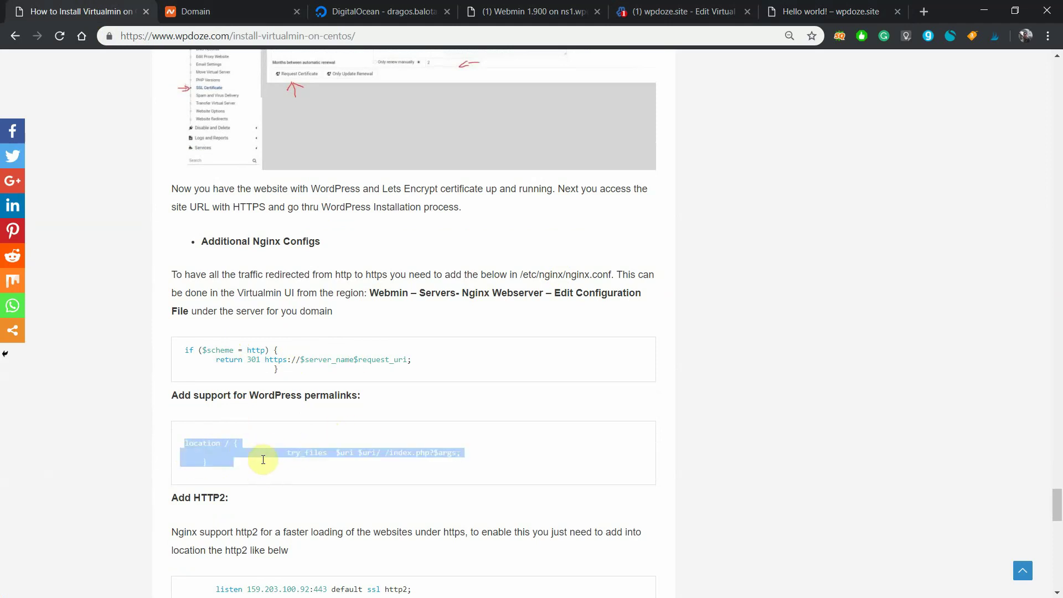
scroll(328, 444, down, 1)
scroll(294, 428, down, 1)
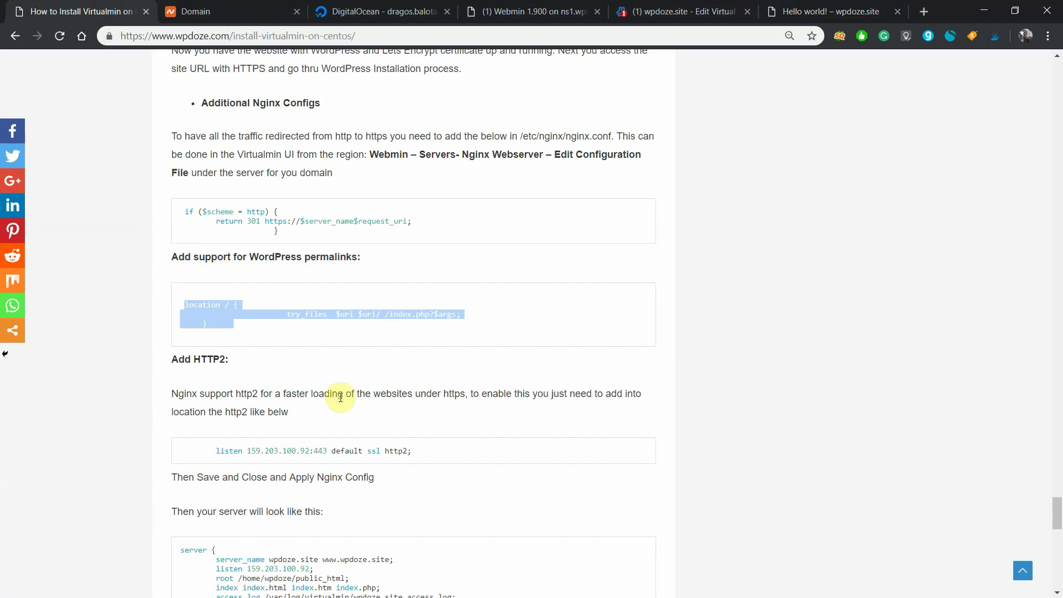
click(386, 453)
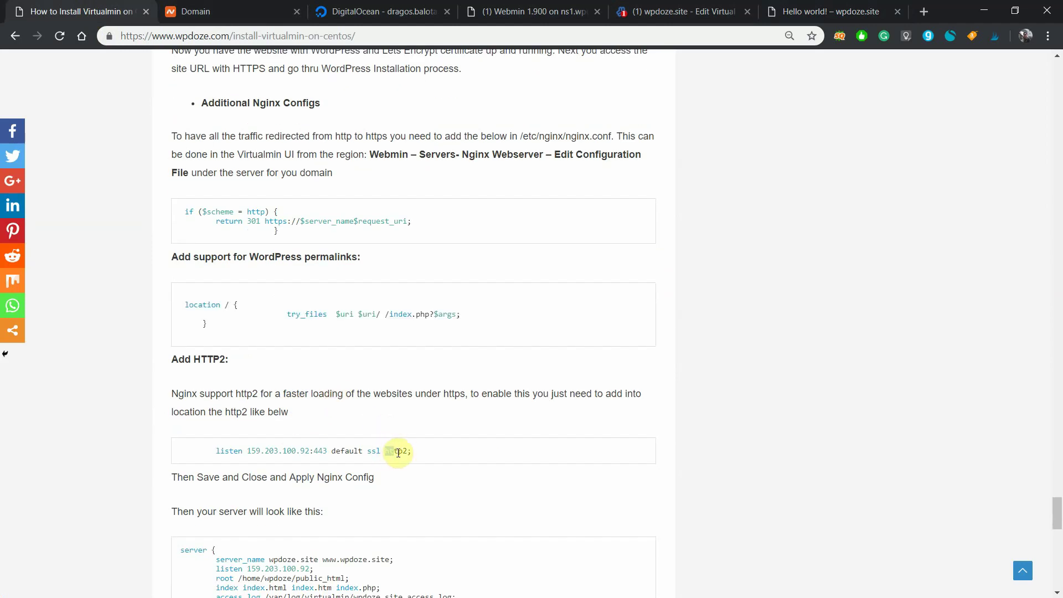
scroll(380, 392, down, 2)
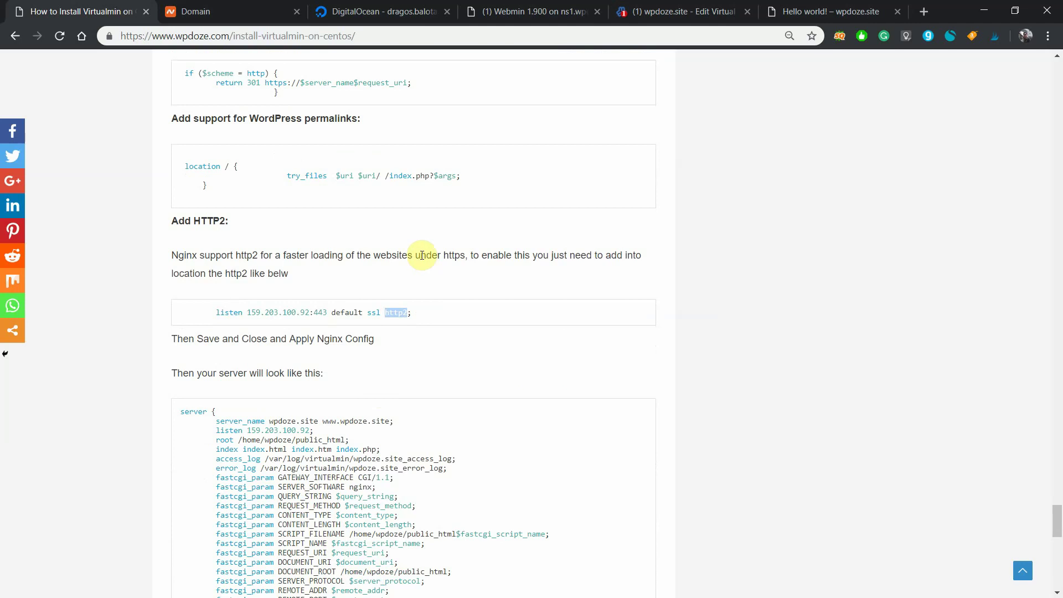
scroll(424, 259, down, 4)
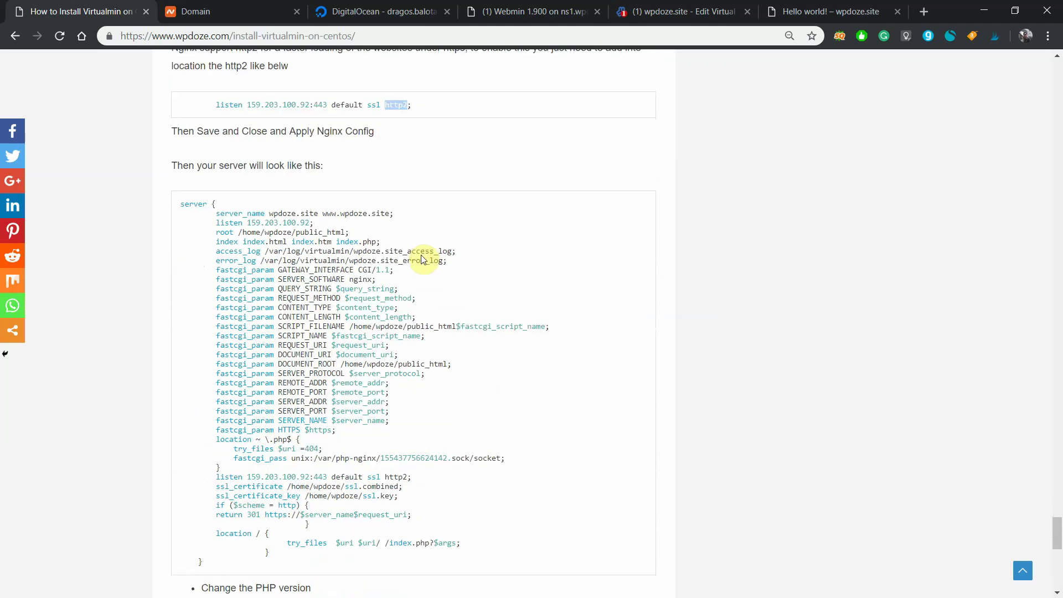
drag(177, 201, 220, 216)
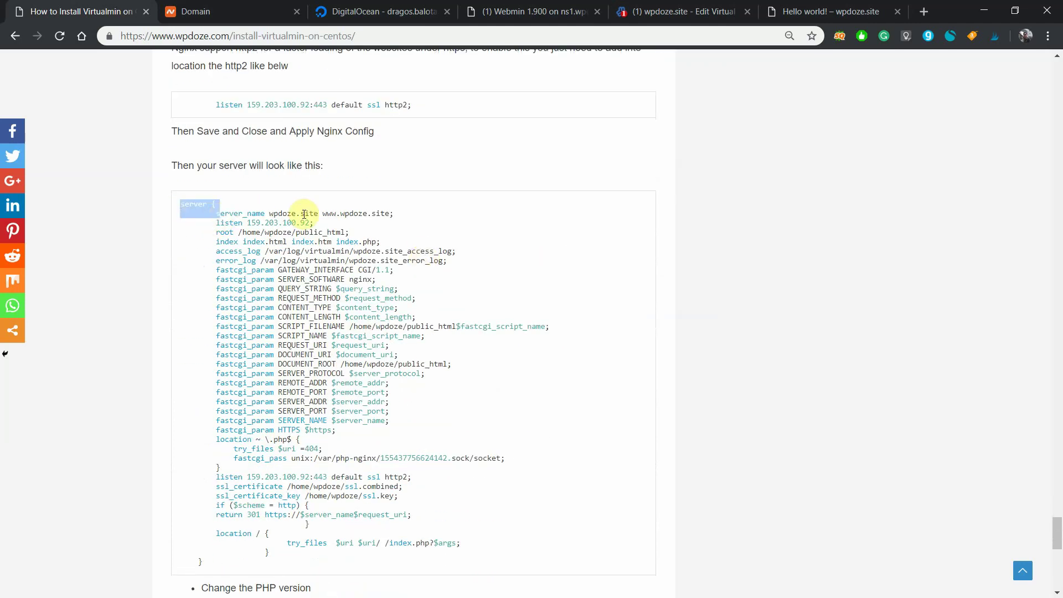
scroll(305, 214, down, 1)
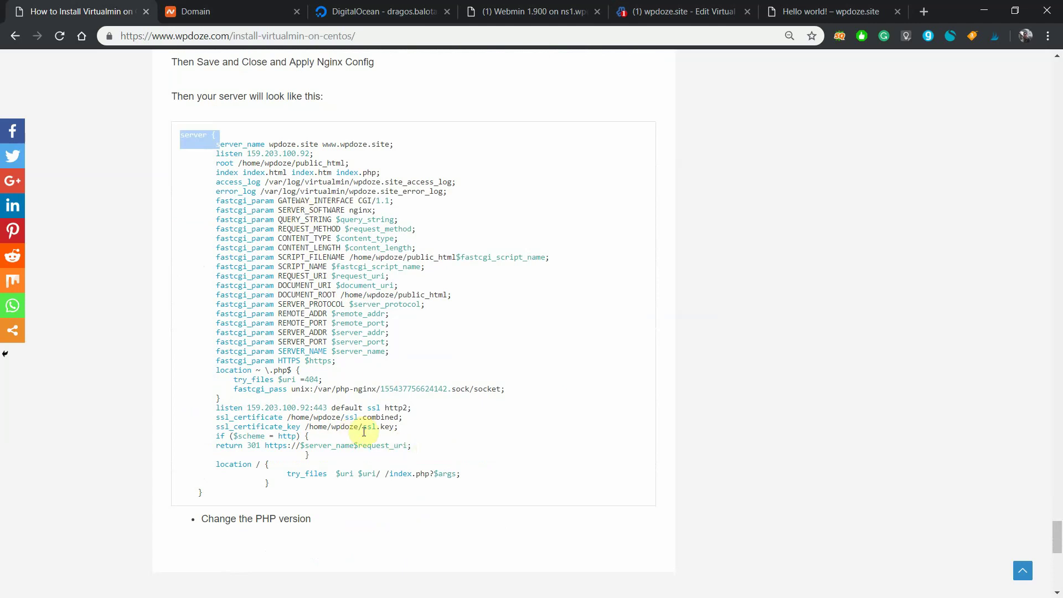
scroll(364, 432, up, 6)
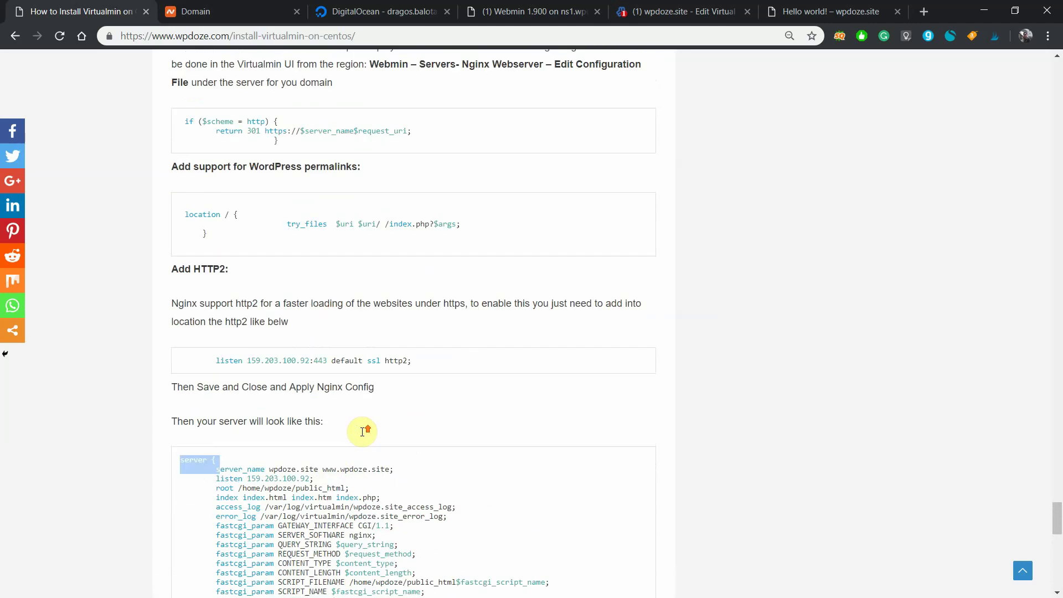
click(871, 12)
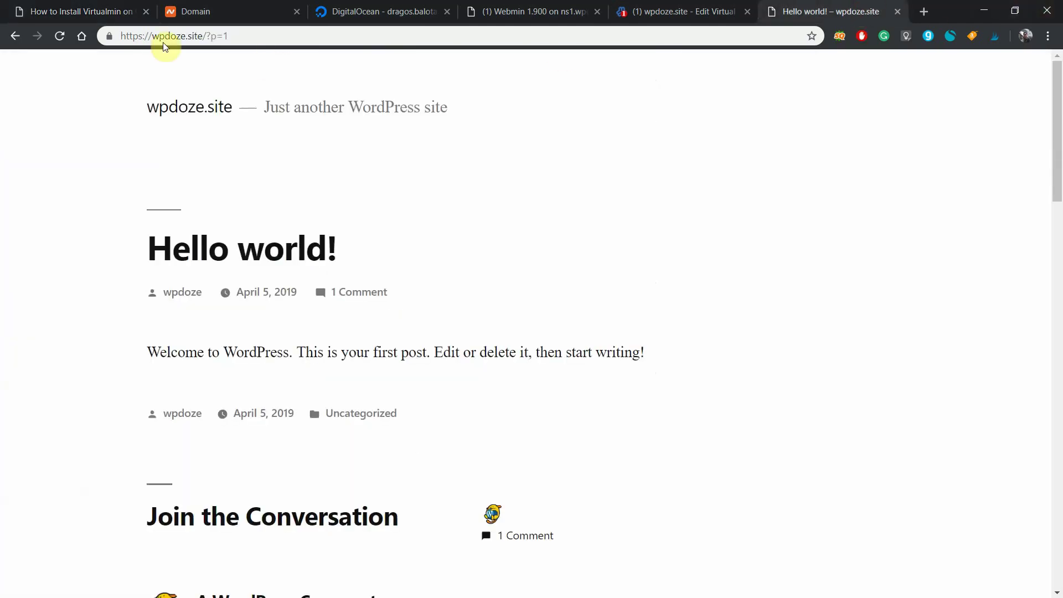
click(141, 36)
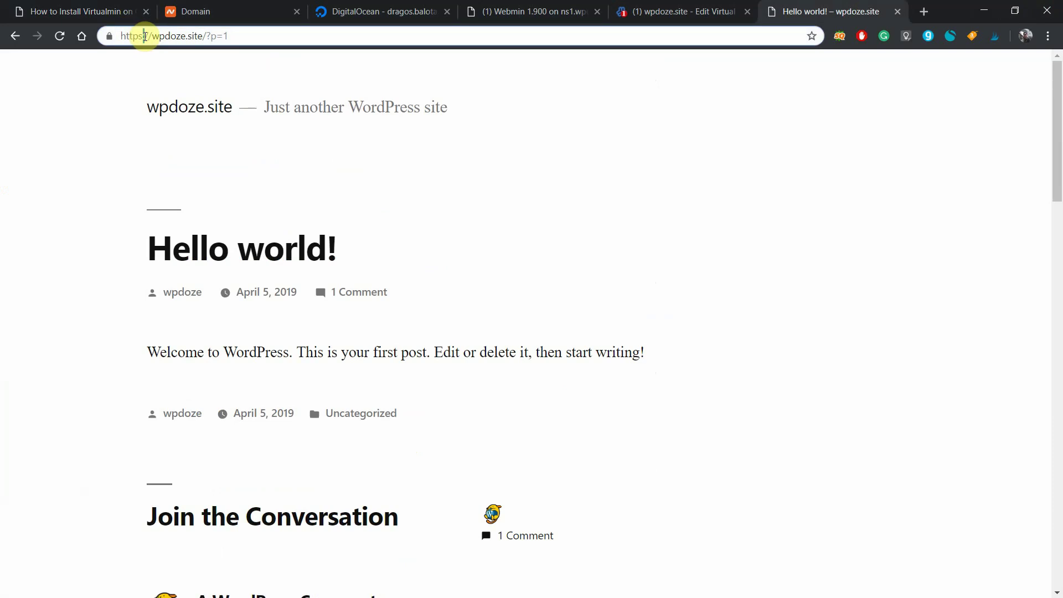
key(BackSpace)
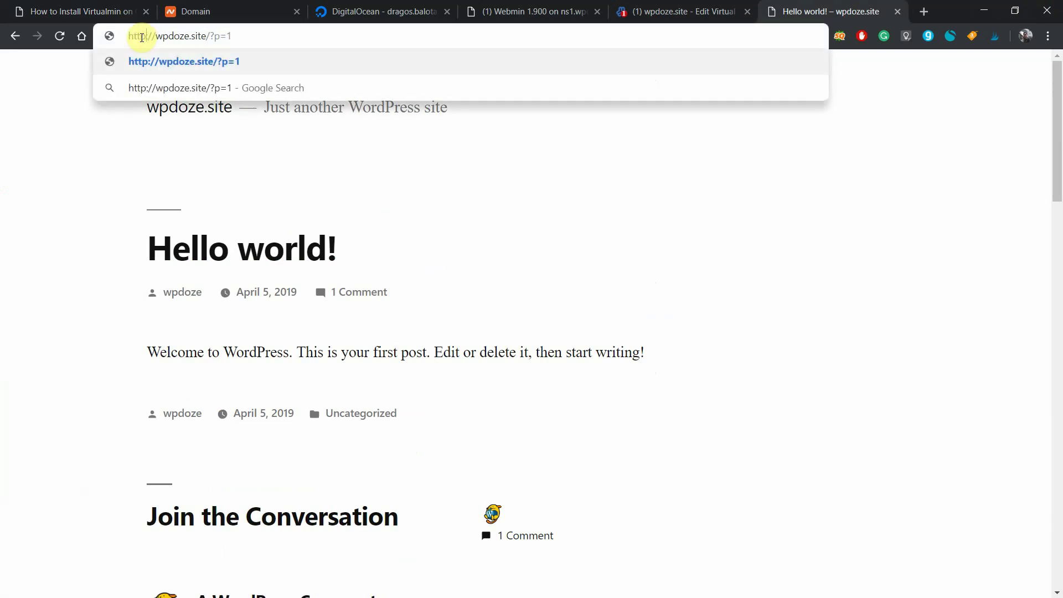
drag(210, 37, 276, 58)
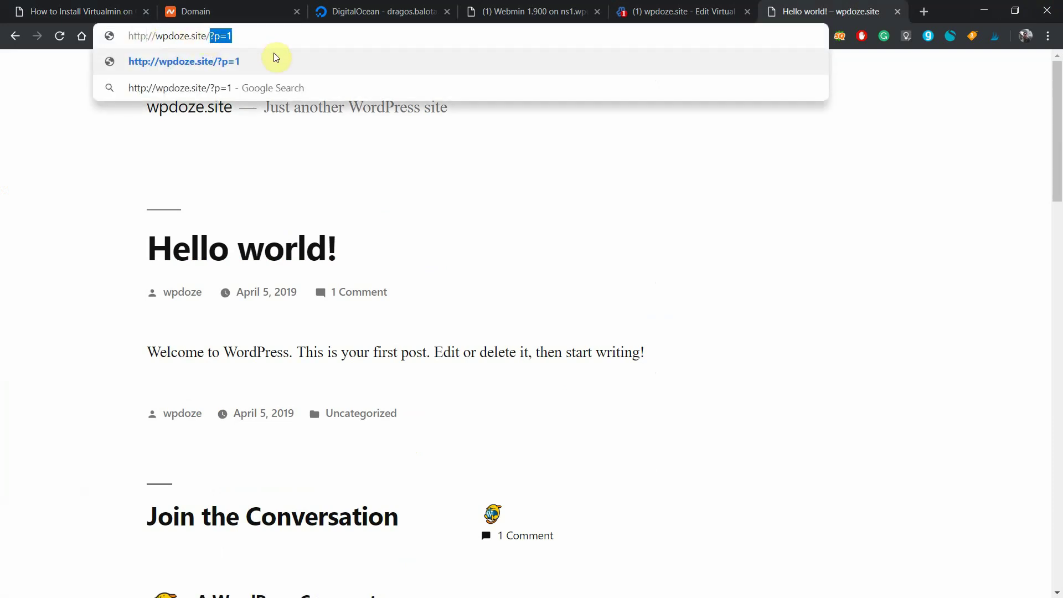
key(BackSpace)
key(Return)
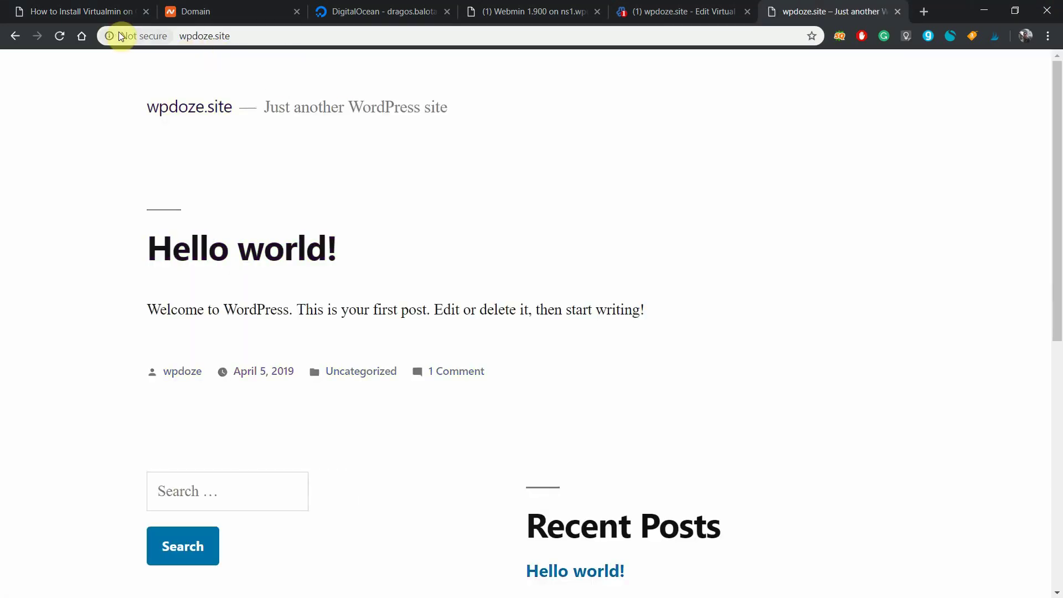
click(221, 35)
click(240, 34)
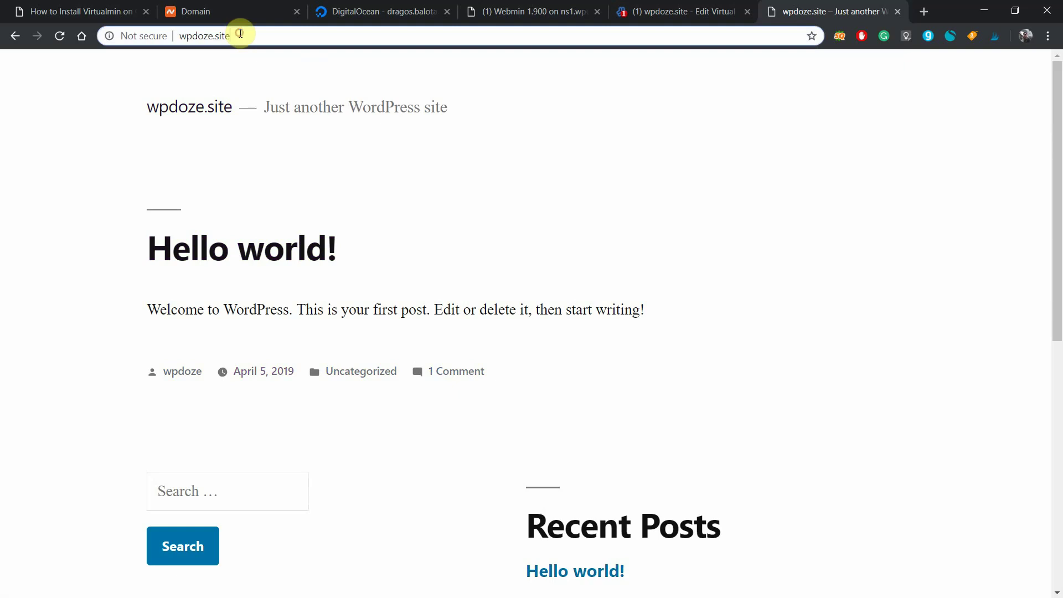
click(112, 18)
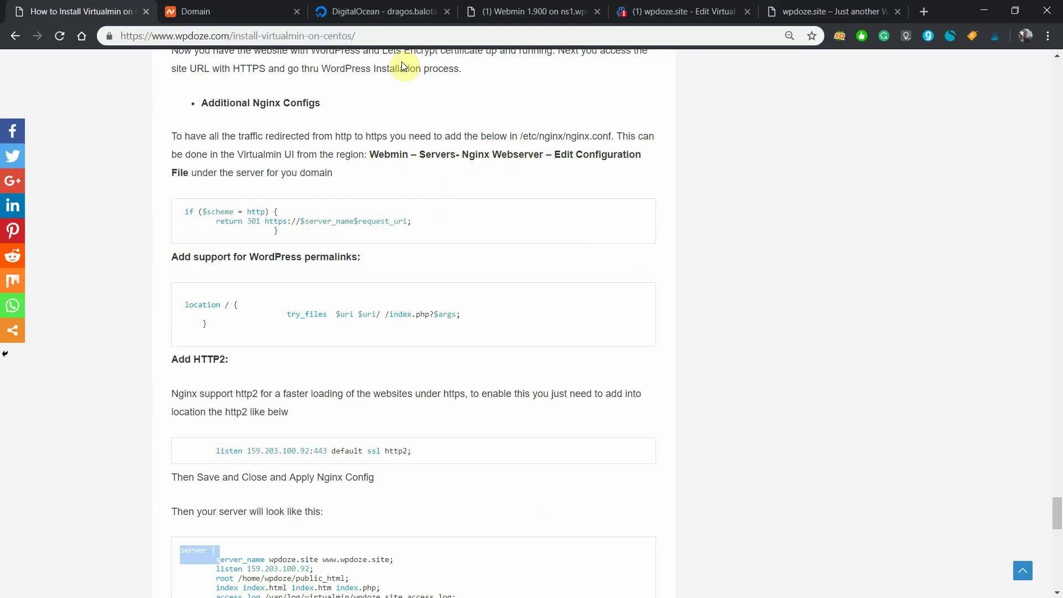
Open Webmin's Nginx Webserver module under Servers, listing the wpdoze.site virtual host on ports 80 and 443.
click(694, 11)
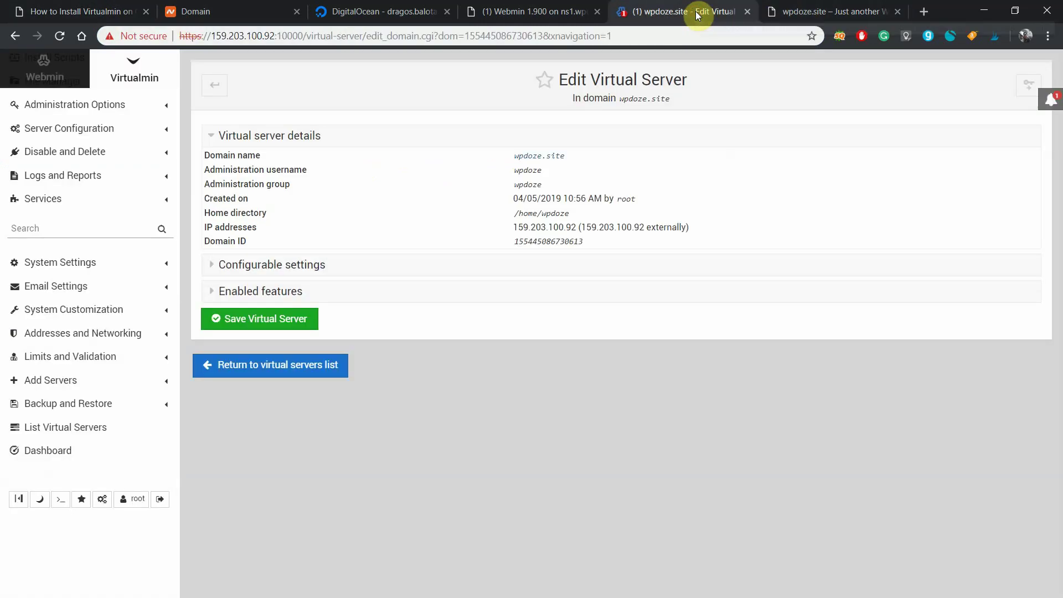
click(47, 75)
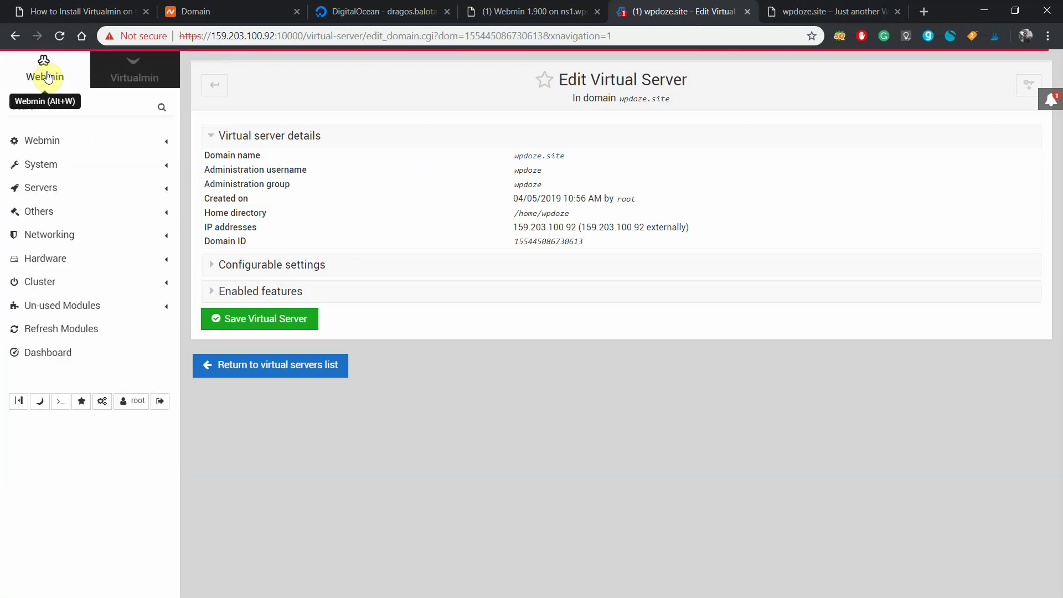
click(166, 190)
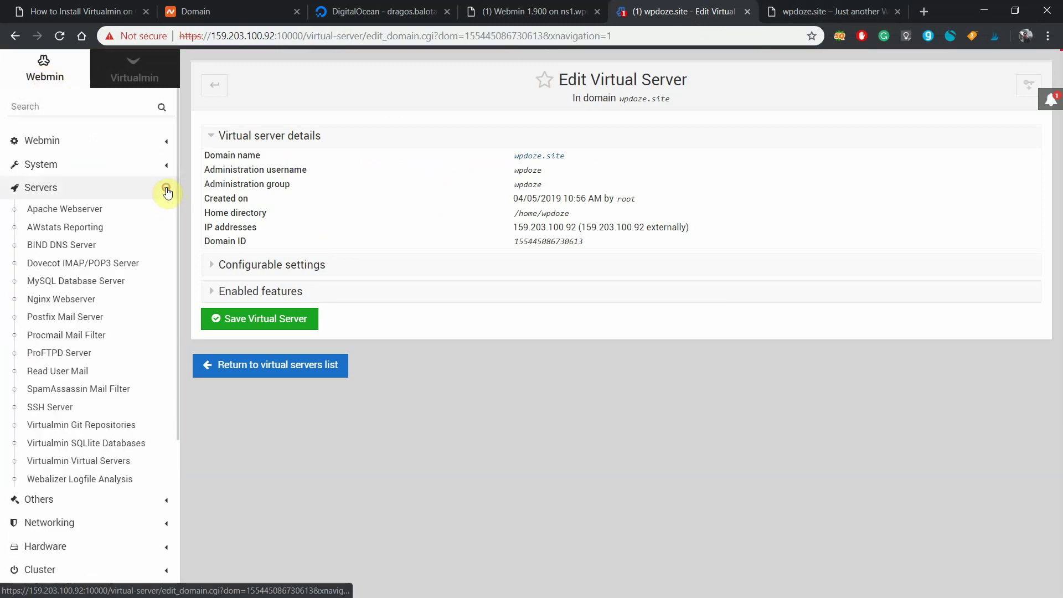
click(88, 304)
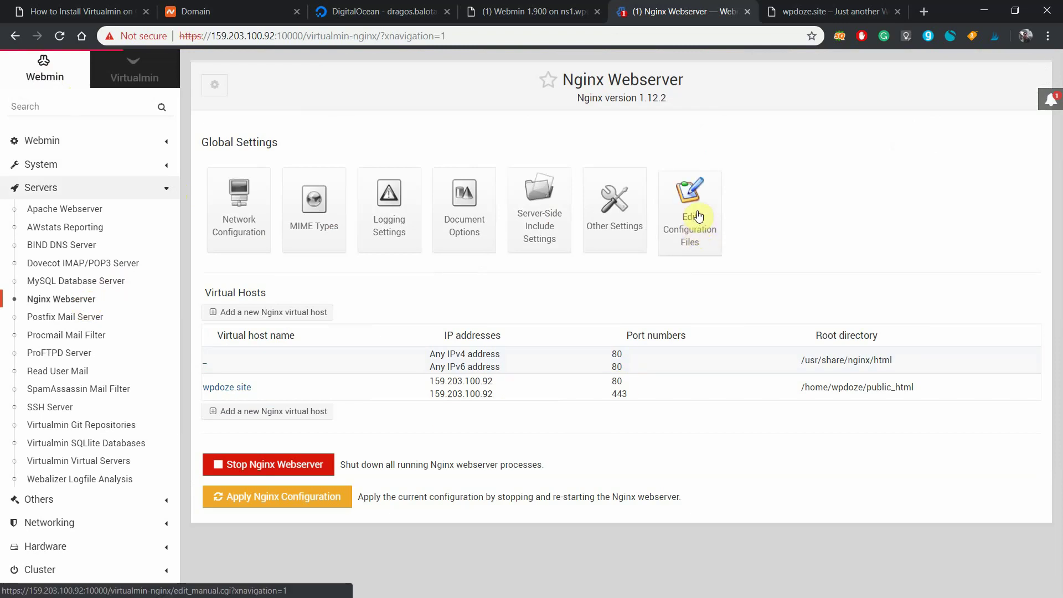
Open /etc/nginx/nginx.conf in Edit Configuration Files and locate the wpdoze.site listen 159.203.100.92 line.
click(699, 216)
scroll(562, 276, down, 4)
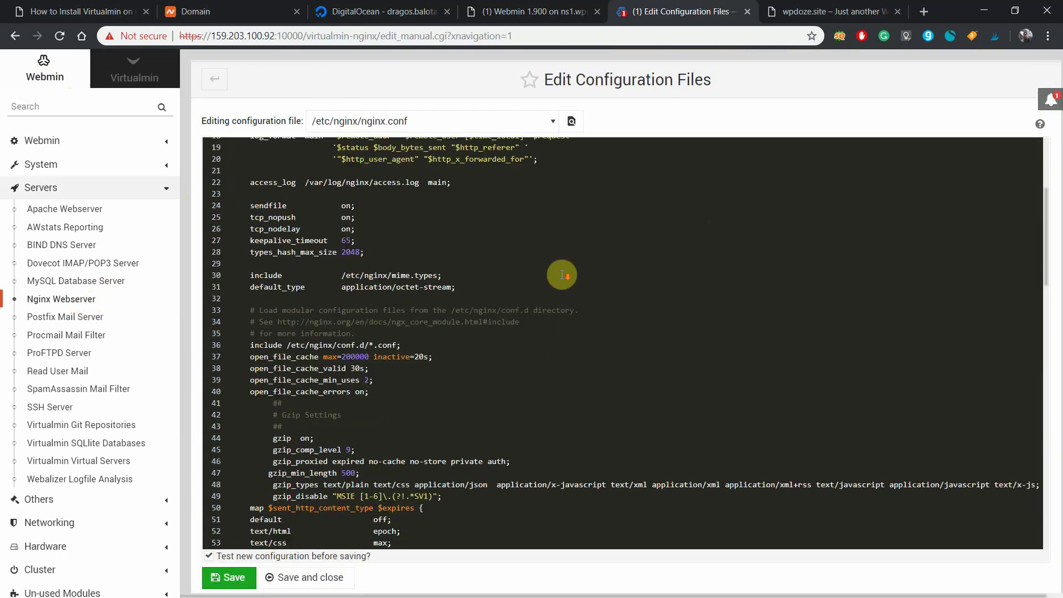
scroll(562, 275, down, 10)
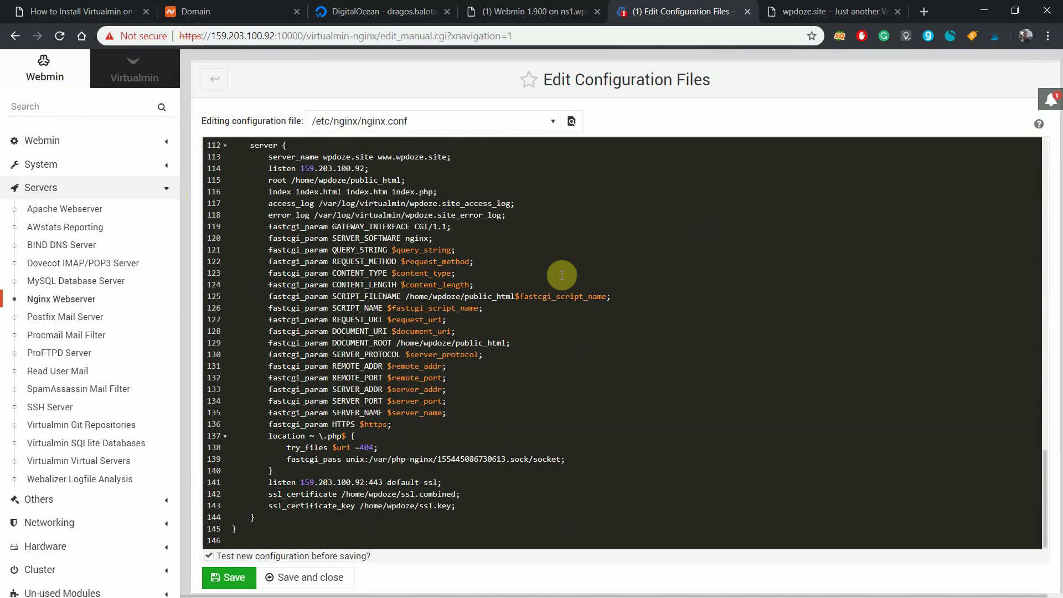
scroll(563, 275, up, 4)
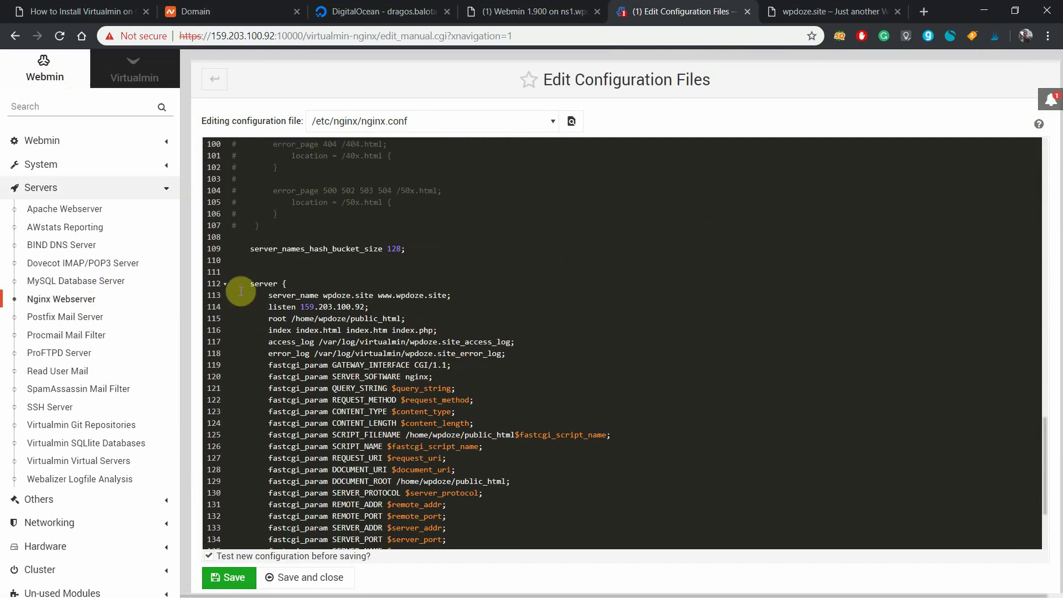
drag(251, 285, 280, 285)
click(332, 307)
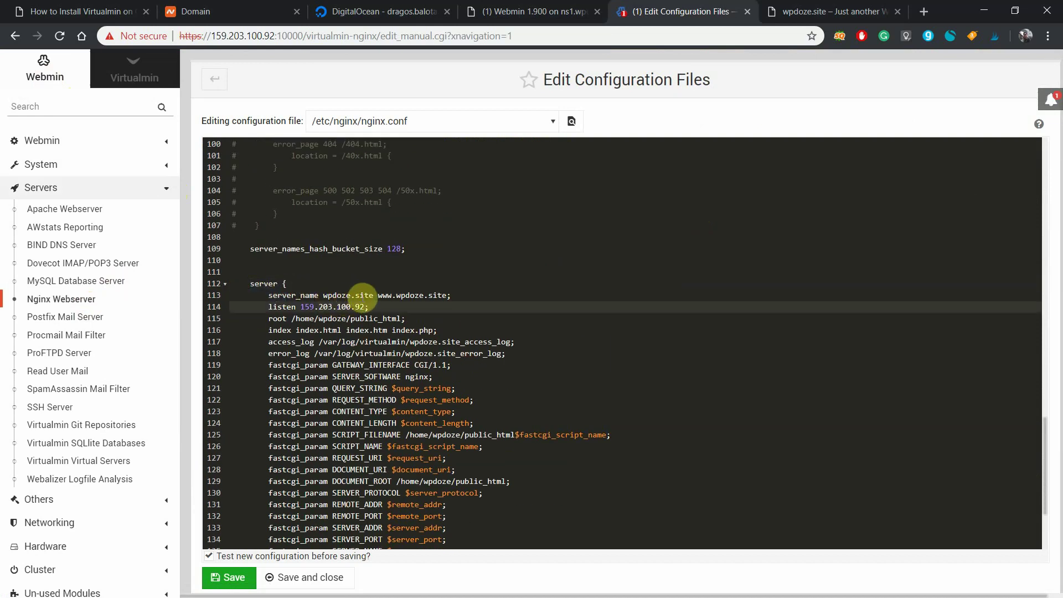
Inspect the wpdoze.site server block, from its :443 ssl listen line to its closing brace.
scroll(383, 302, down, 3)
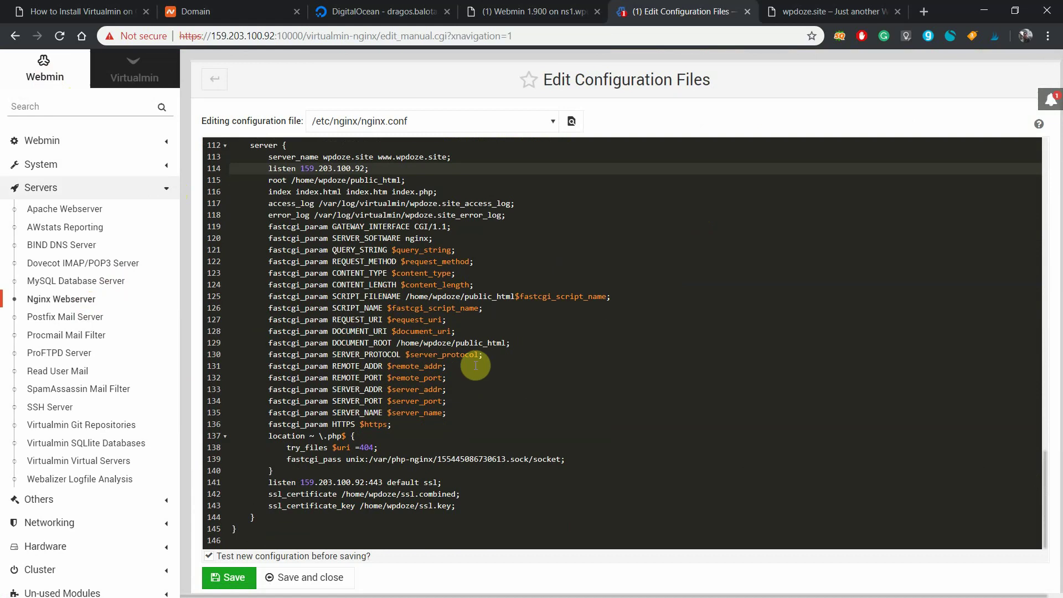
scroll(476, 367, down, 1)
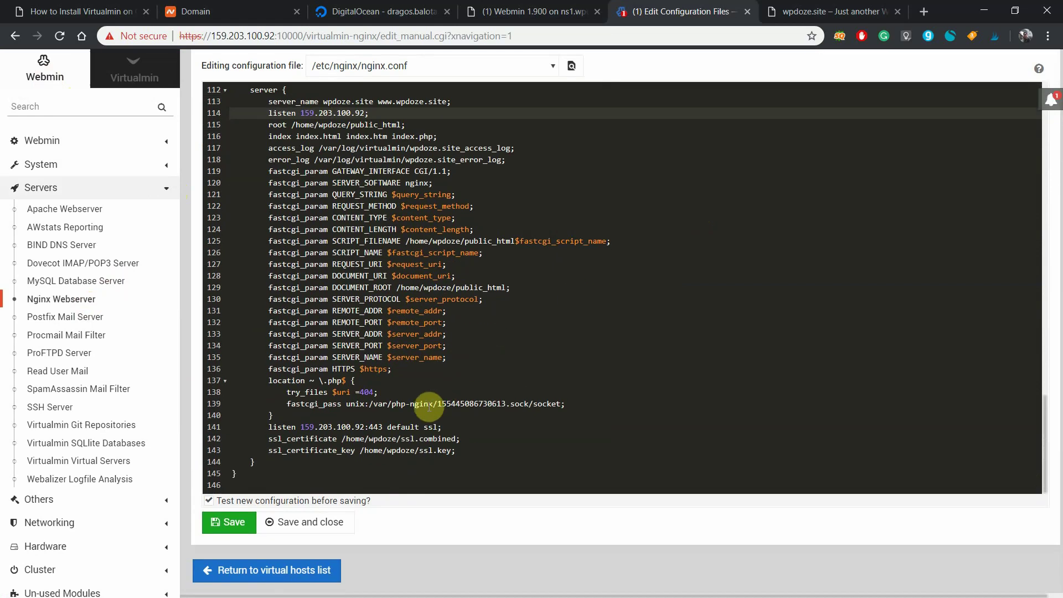
click(268, 430)
scroll(268, 434, up, 3)
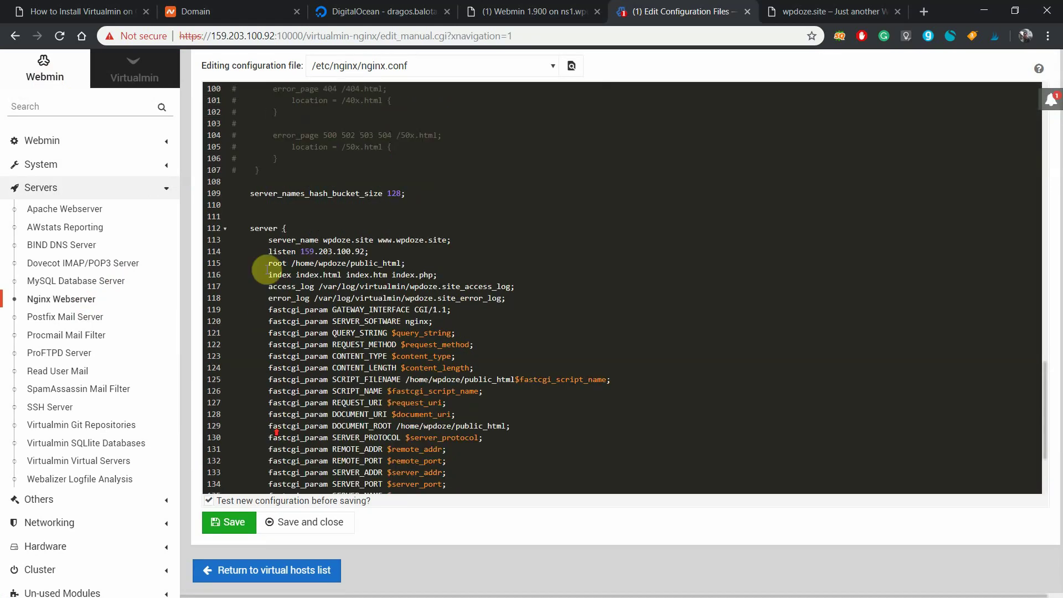
click(281, 232)
scroll(327, 299, down, 3)
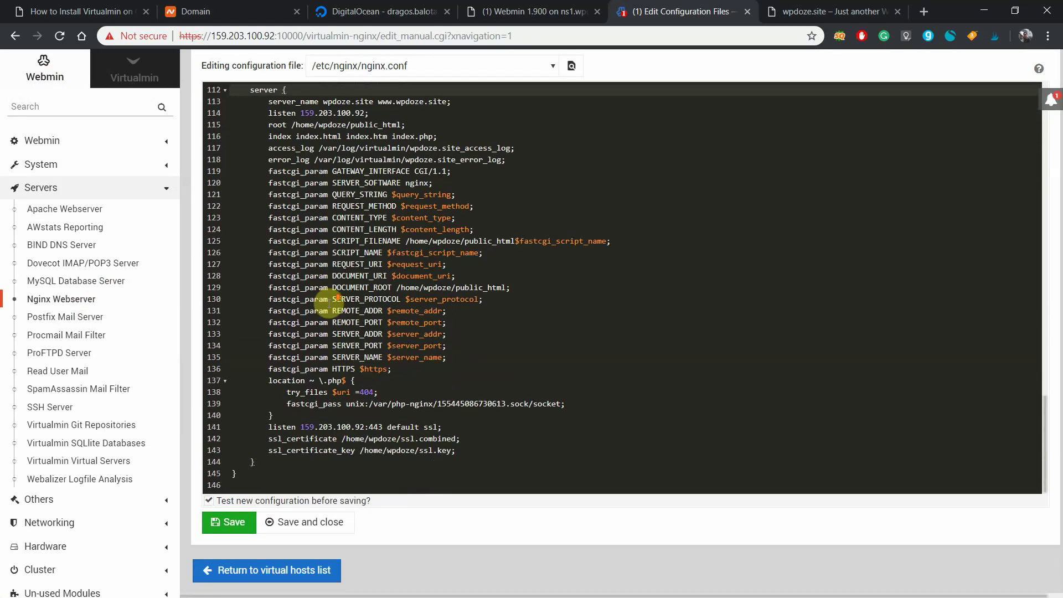
click(259, 465)
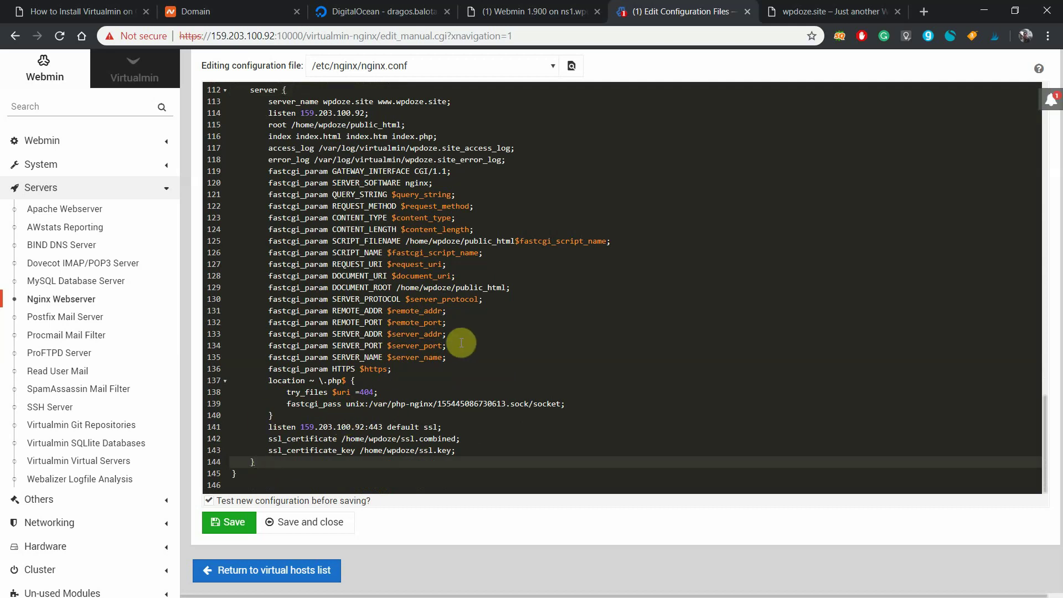
Copy the tutorial's if ($scheme = http) return 301 https redirect and paste it after the ssl_certificate_key line.
click(83, 11)
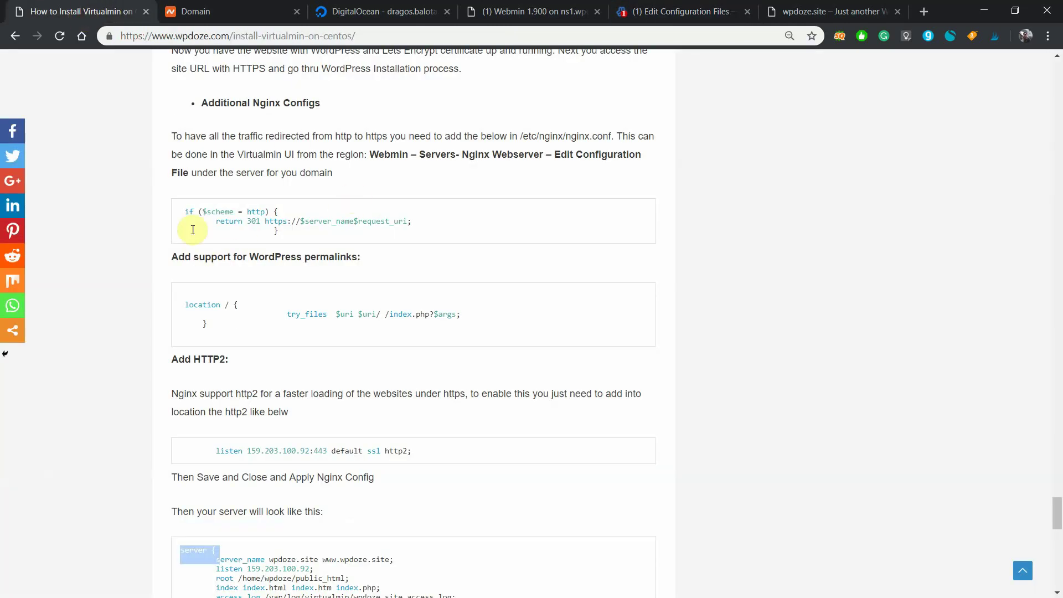
drag(186, 214, 298, 231)
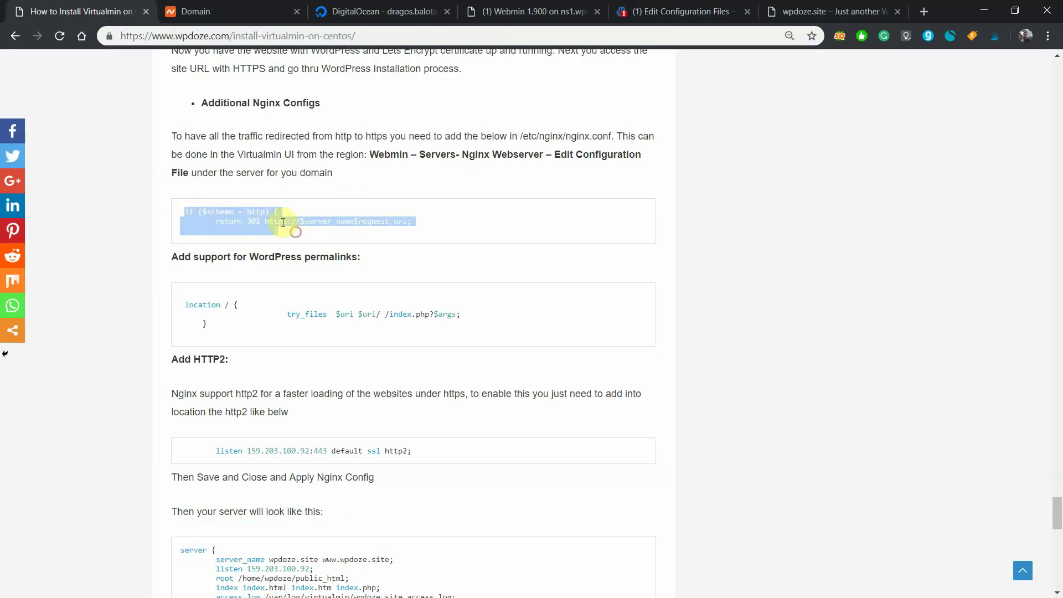
right_click(282, 222)
click(295, 232)
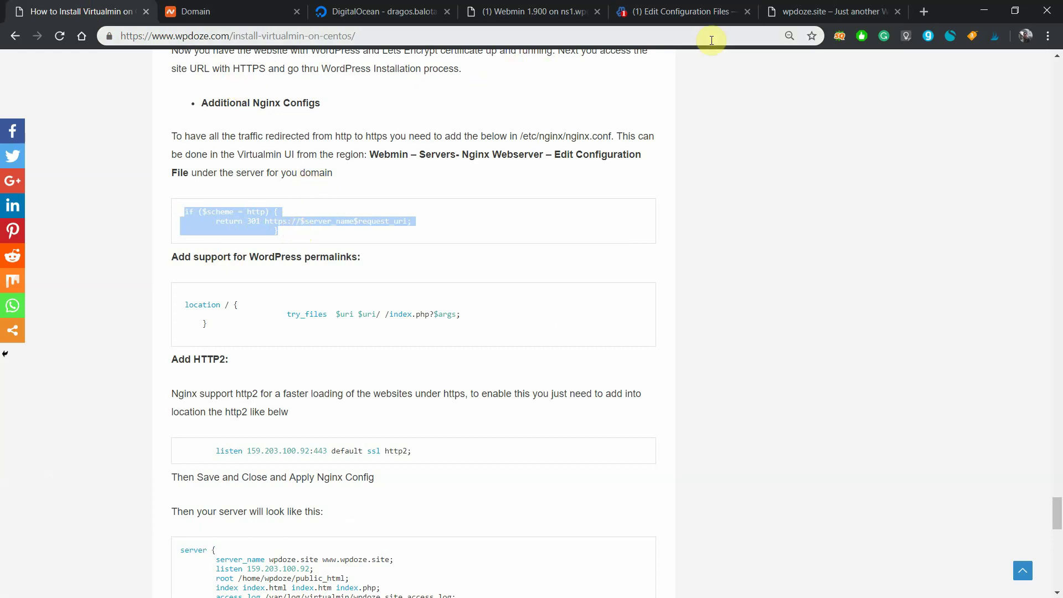
click(696, 15)
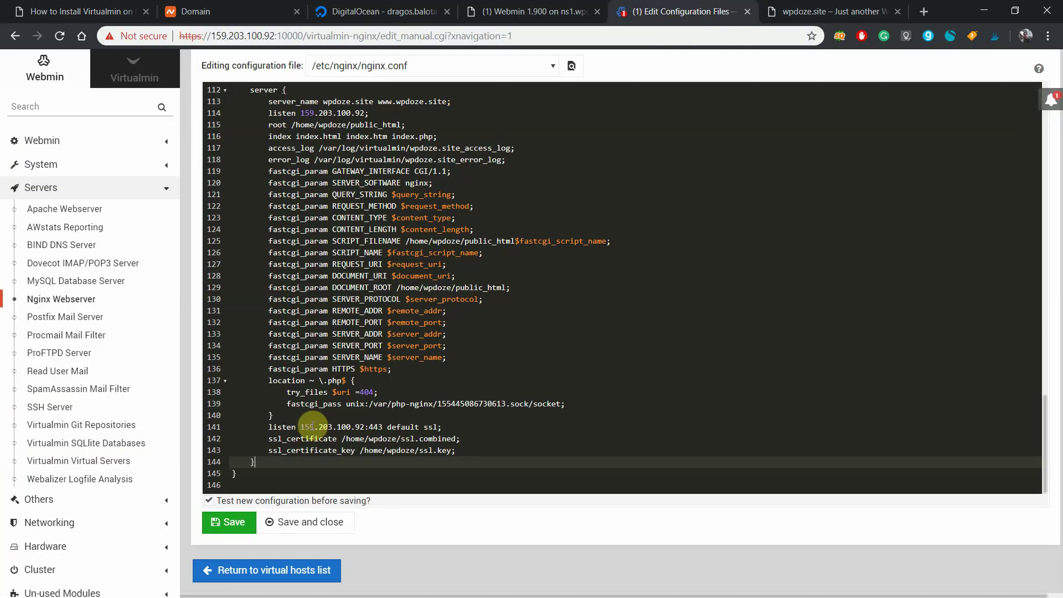
click(468, 451)
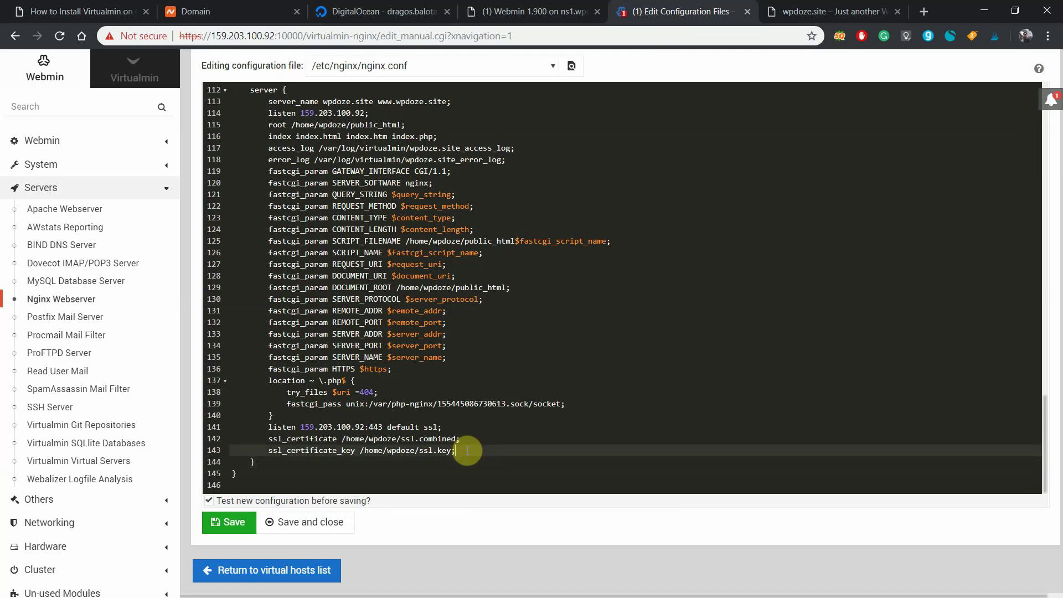
key(Return)
key(ctrl+v)
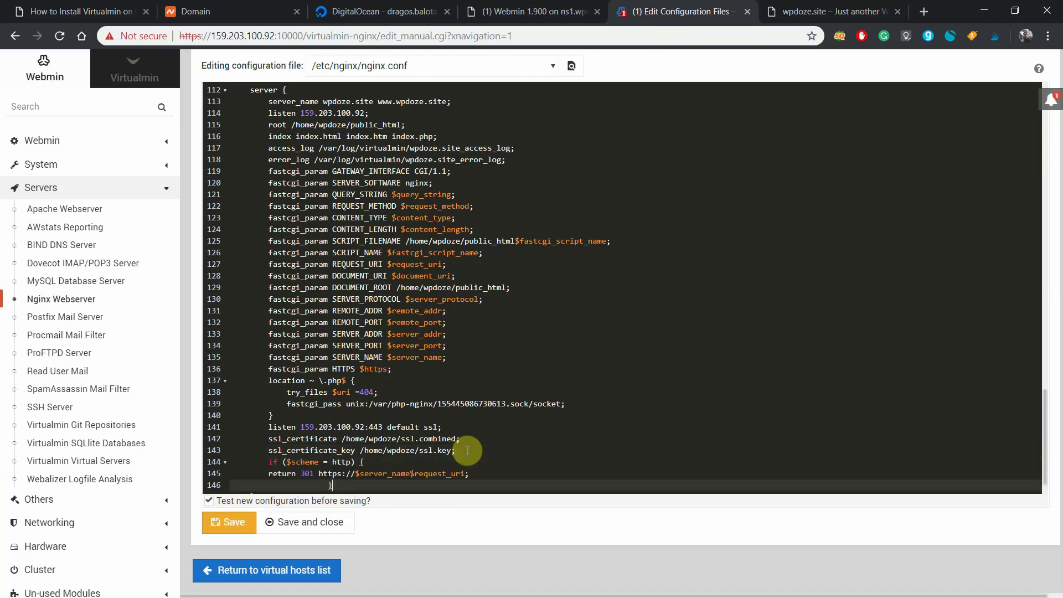
scroll(478, 446, down, 1)
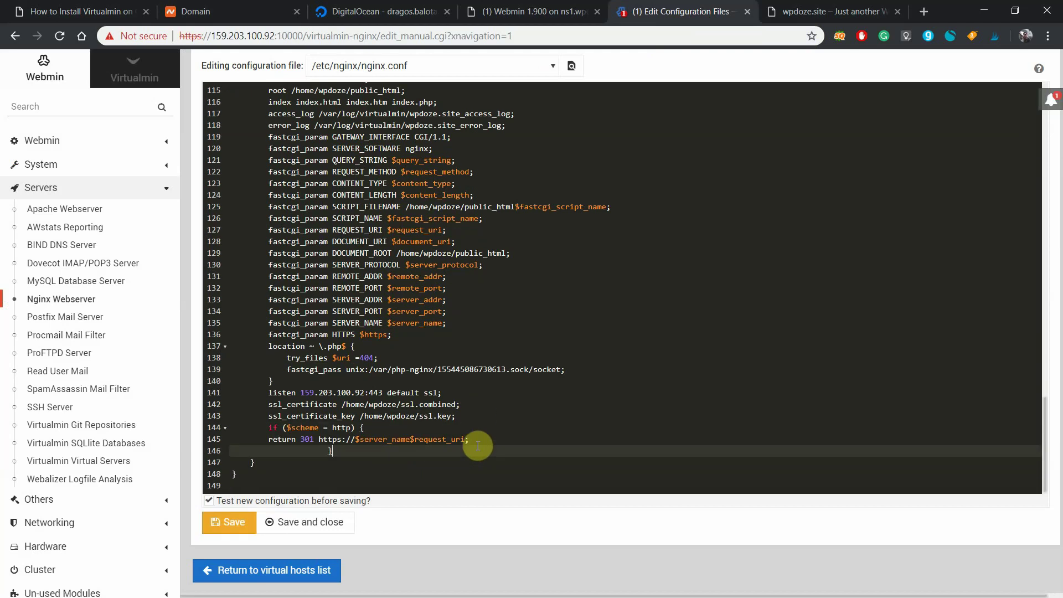
key(Return)
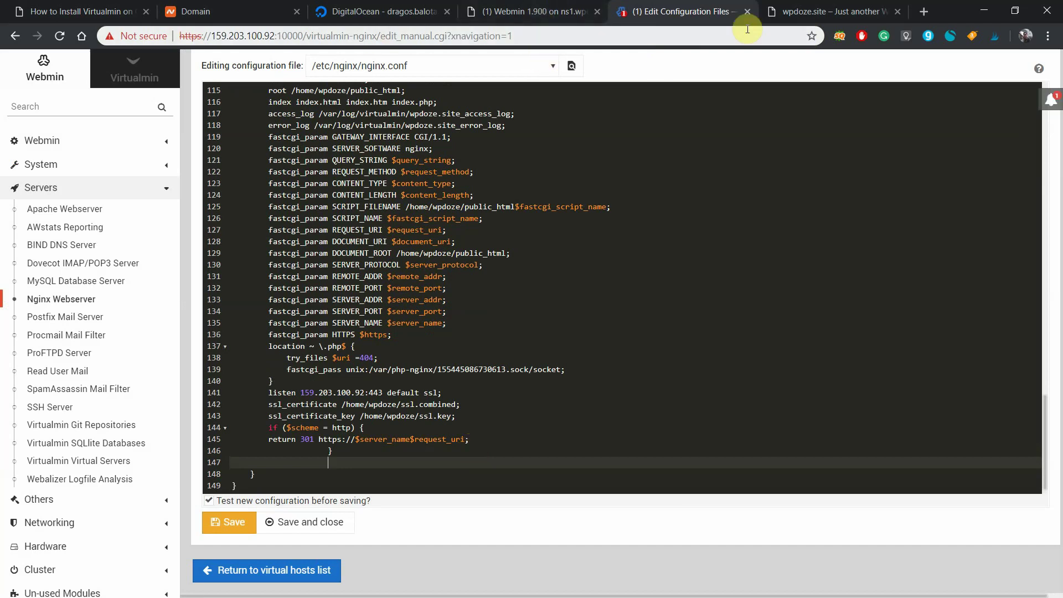
Paste the tutorial's location / { try_files $uri $uri/ /index.php?$args; } block below the redirect.
click(100, 12)
scroll(356, 273, down, 1)
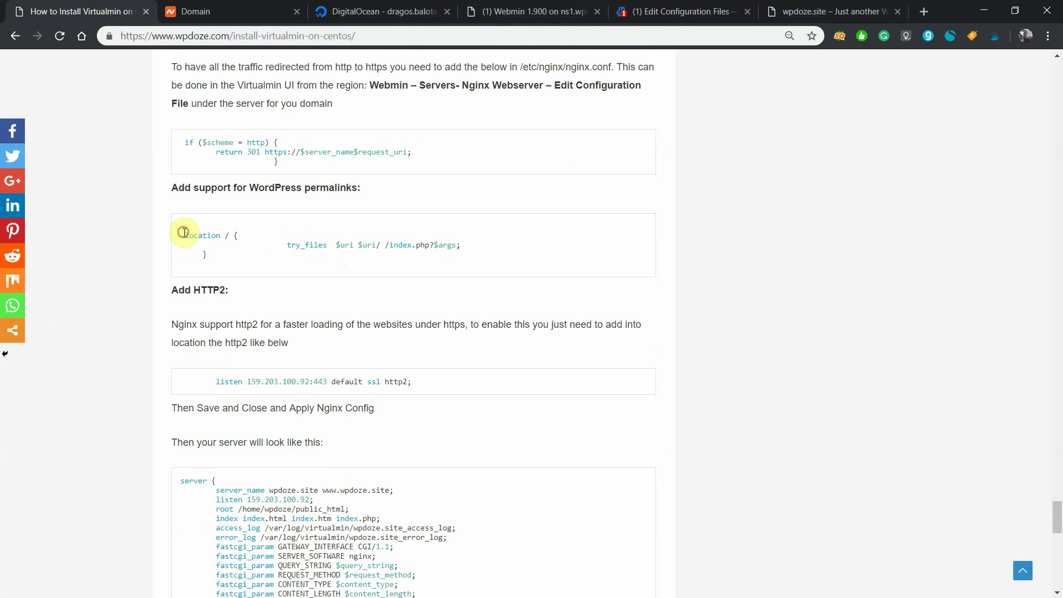
drag(184, 232, 244, 259)
right_click(240, 243)
click(249, 251)
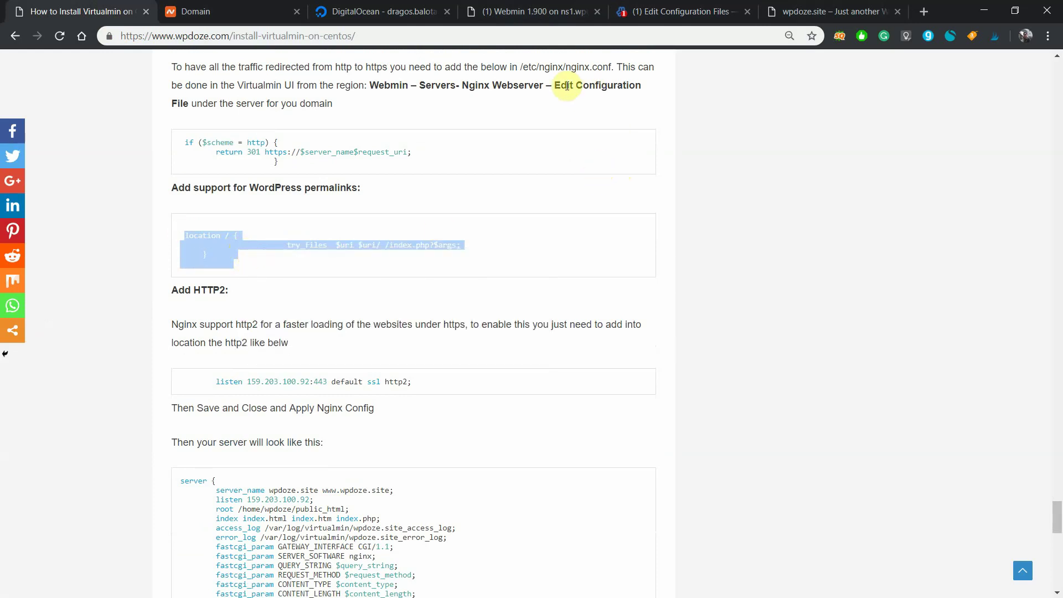
click(673, 13)
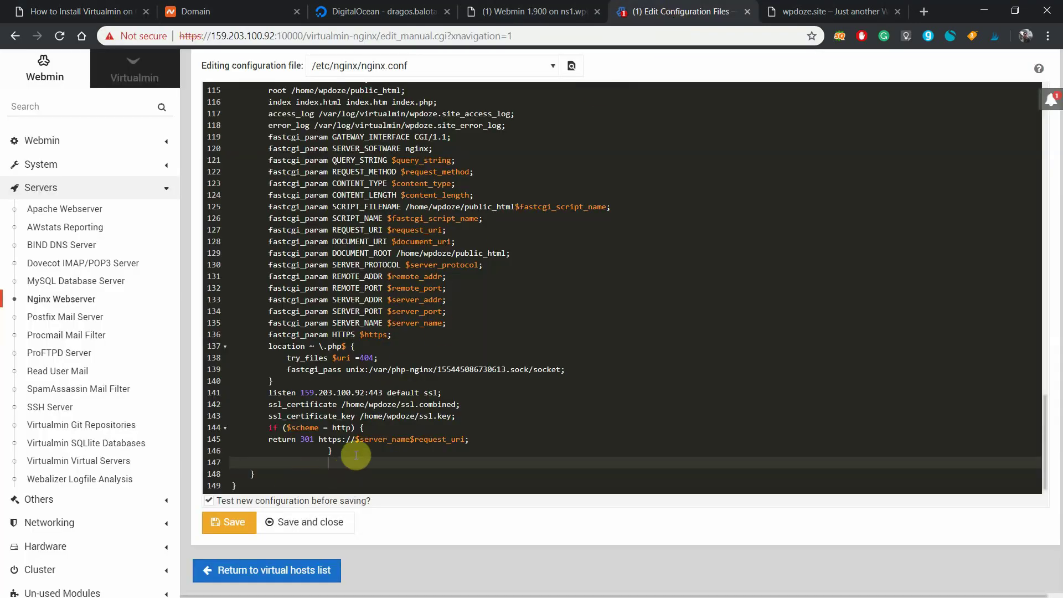
key(Return)
key(Up)
key(ctrl+v)
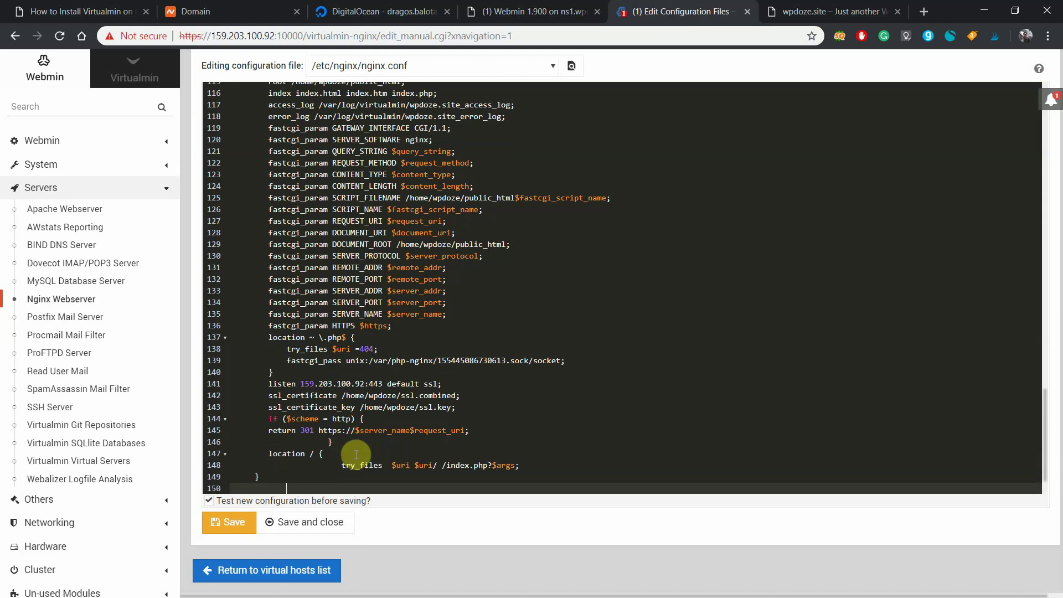
scroll(402, 377, down, 2)
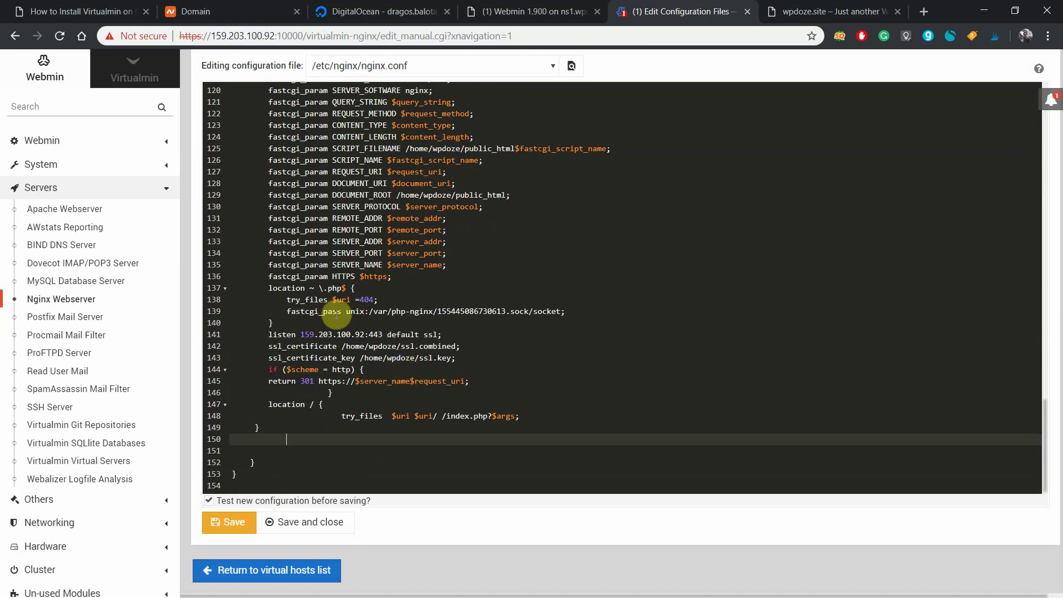
Append http2 to the listen :443 default ssl line in nginx.conf.
click(269, 334)
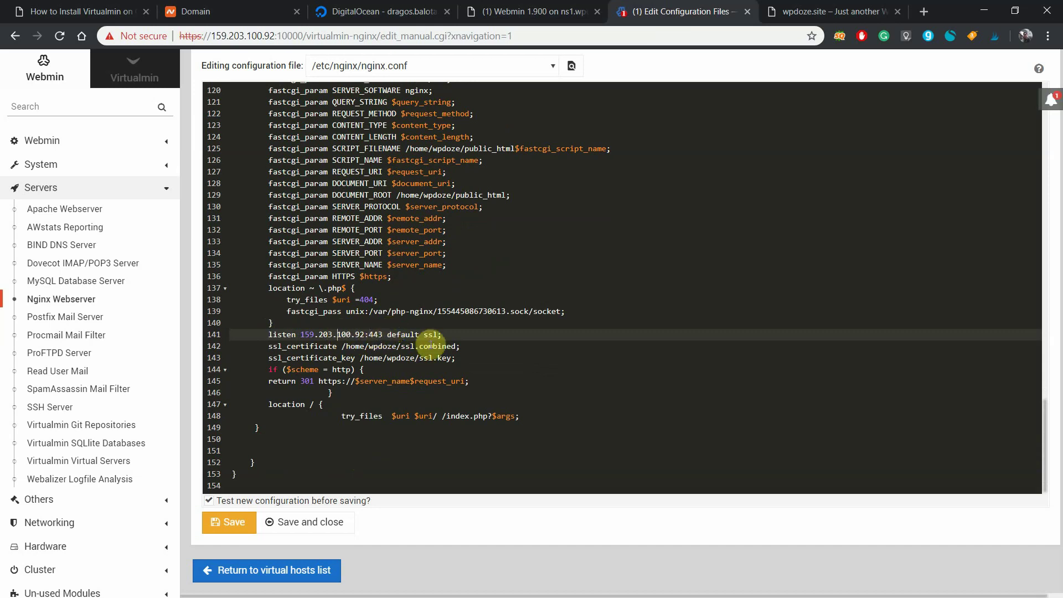
click(439, 335)
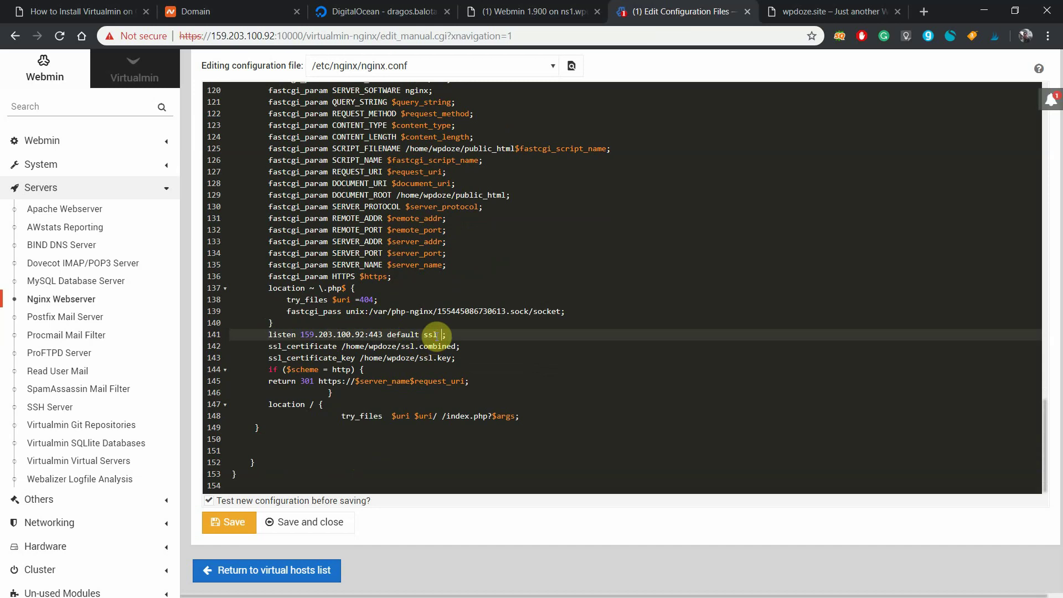
text(hh)
Save nginx.conf, close the editor and apply the Nginx configuration.
click(242, 525)
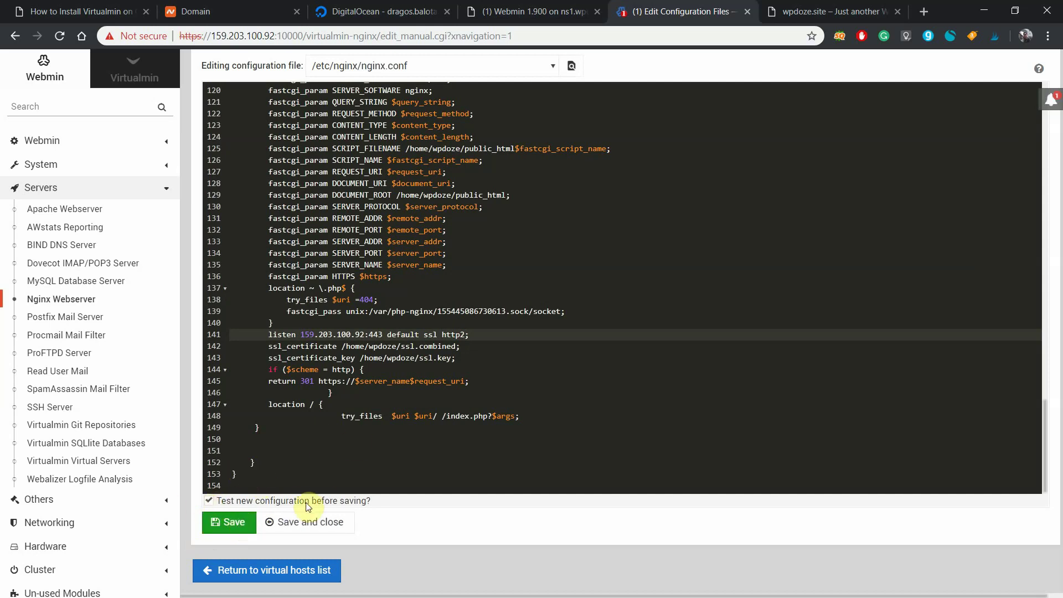
click(294, 523)
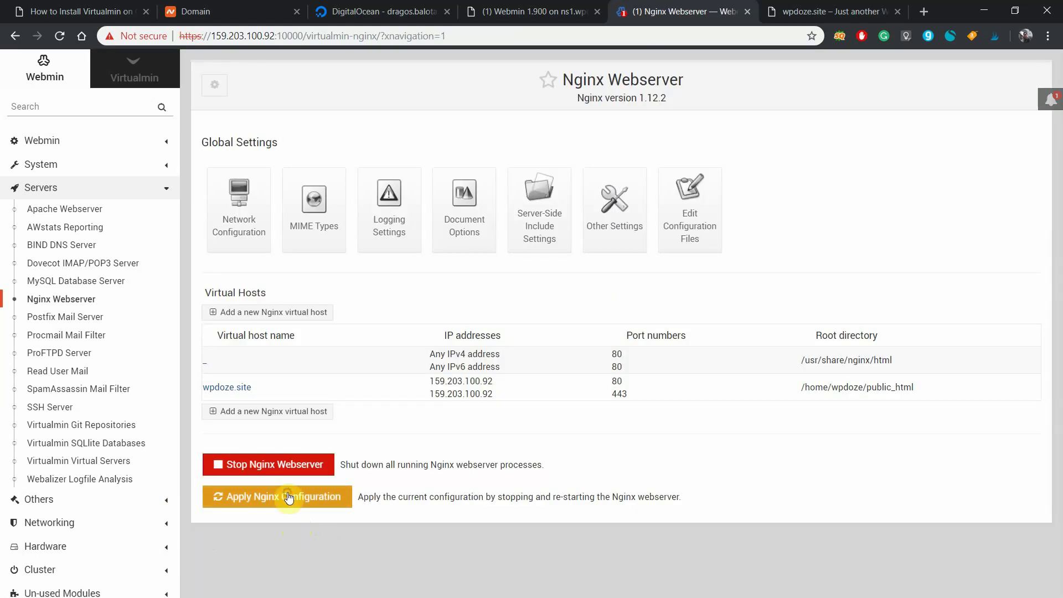
click(289, 498)
Open the wpdoze.site Hello world! post, now served over https at ?p=1.
click(831, 11)
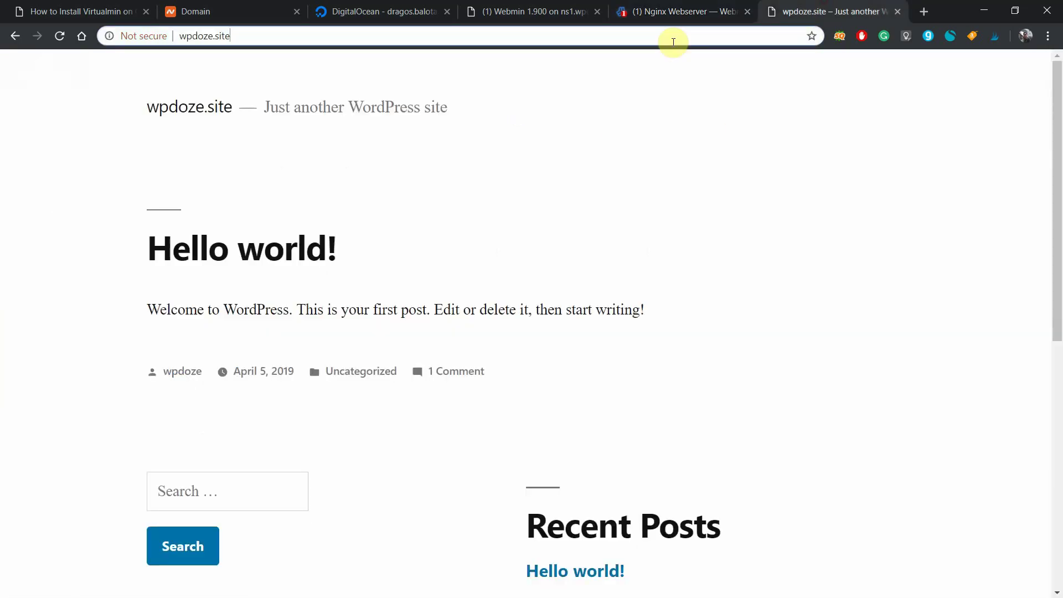
click(256, 36)
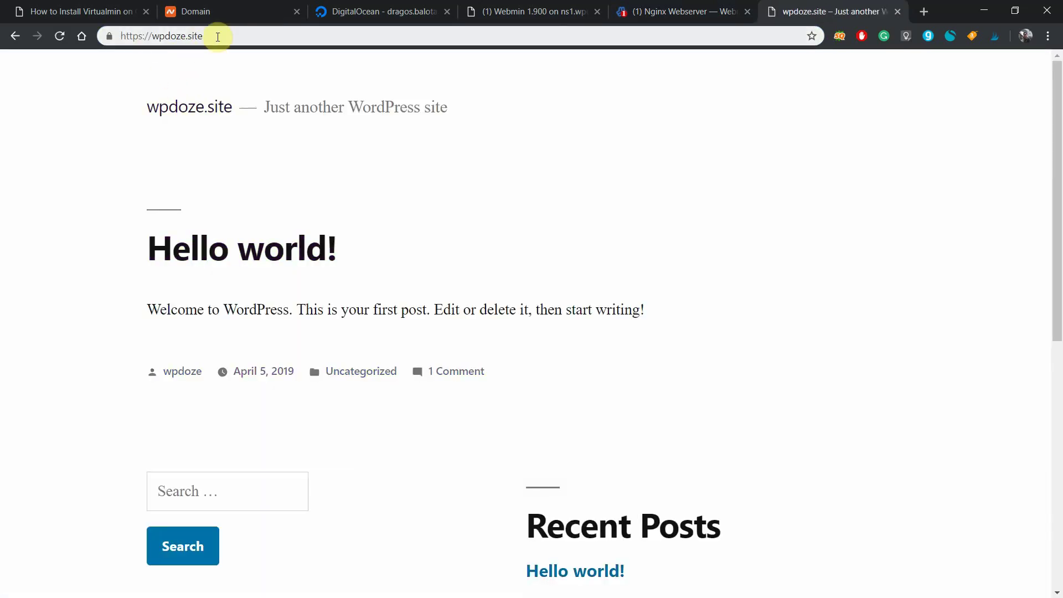
click(251, 35)
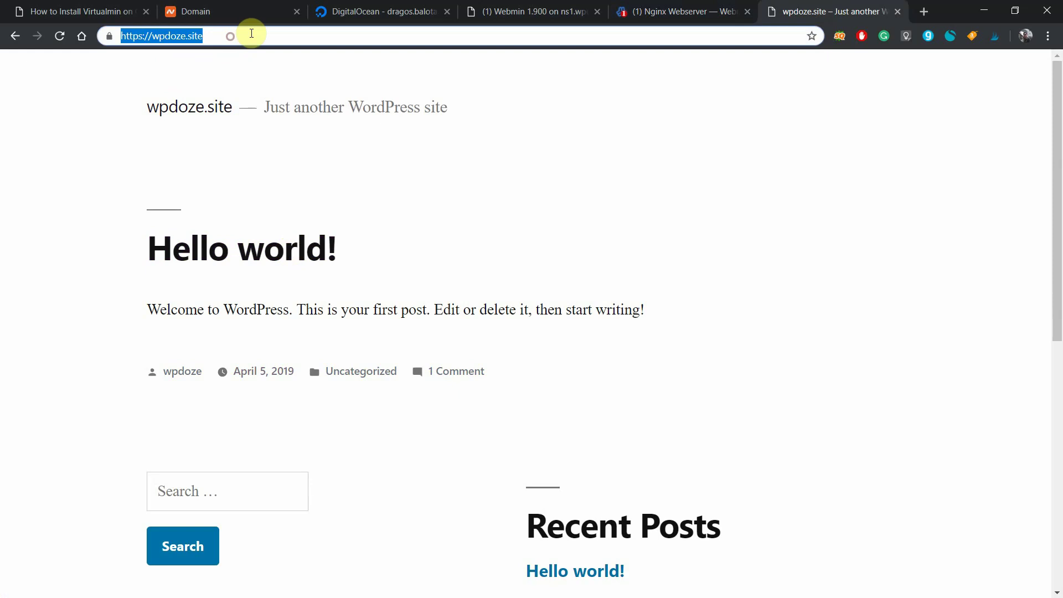
click(251, 34)
text(/wp-)
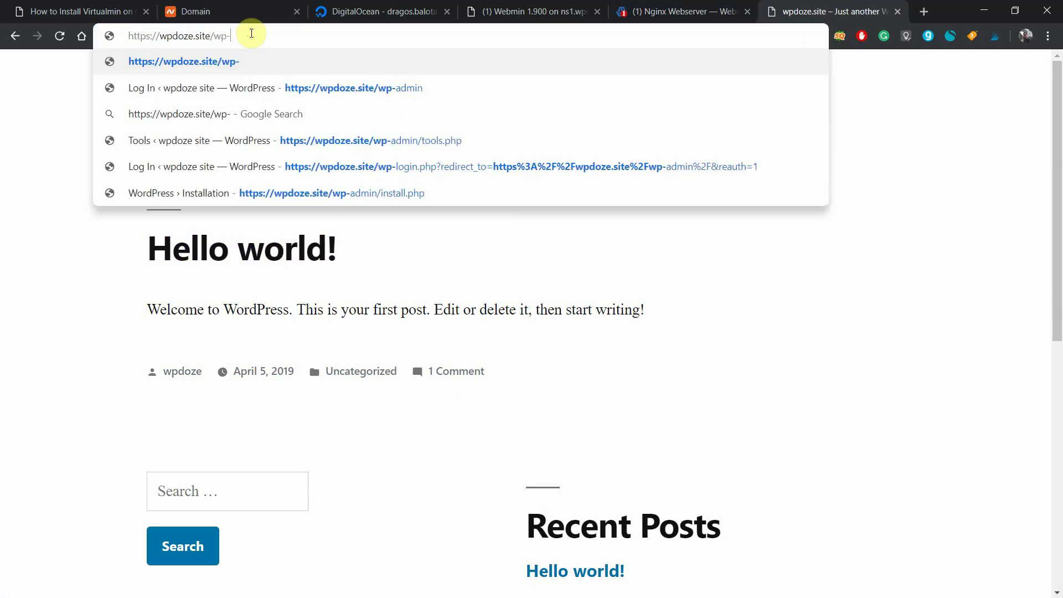
click(244, 251)
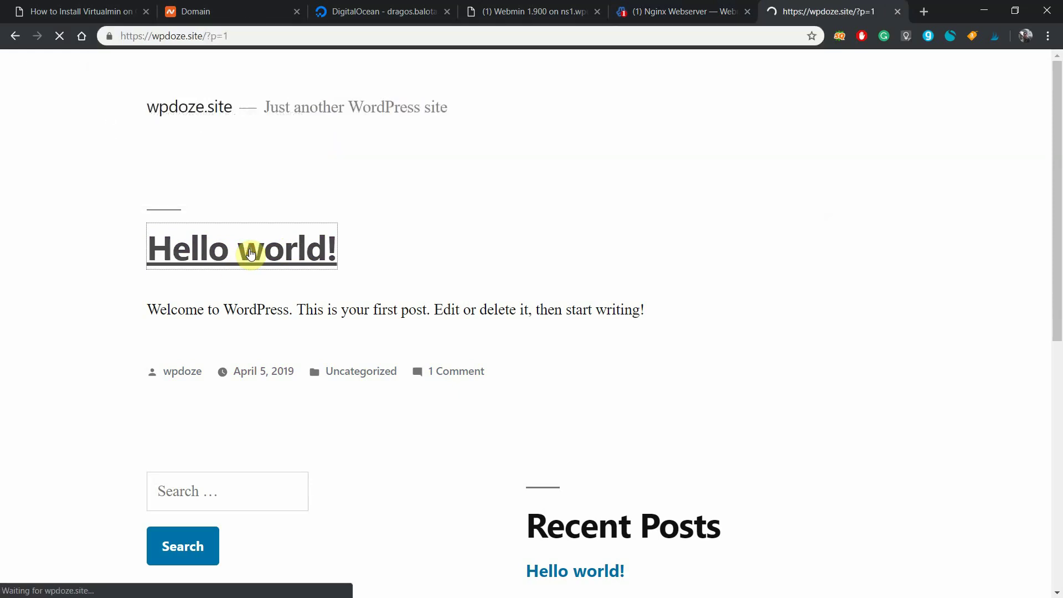
Replace ?p=1 in the address bar with wp-admin.
drag(209, 35, 230, 36)
click(237, 39)
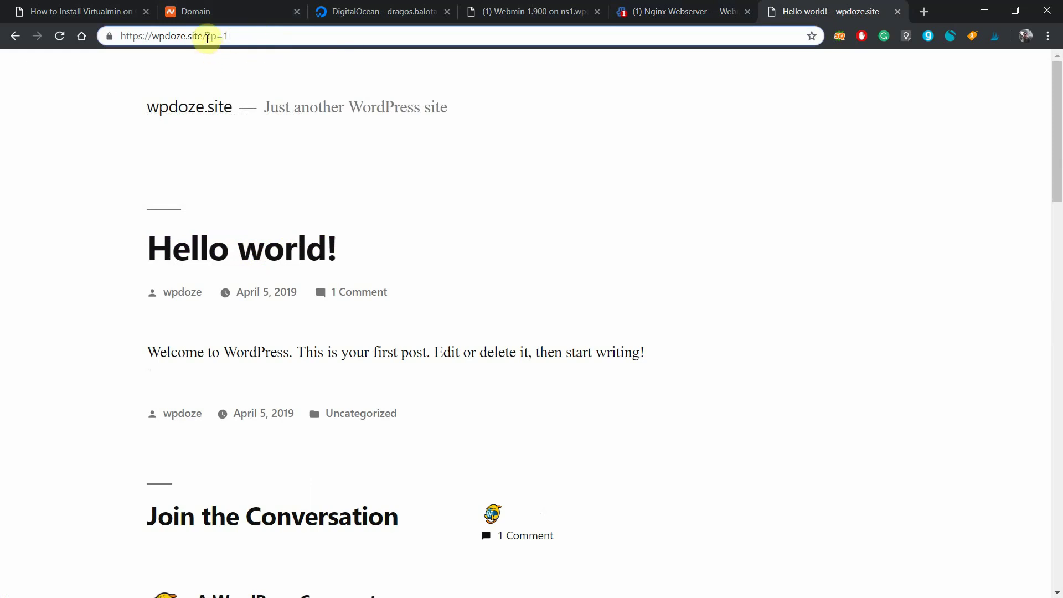
drag(206, 36, 246, 38)
text(w)
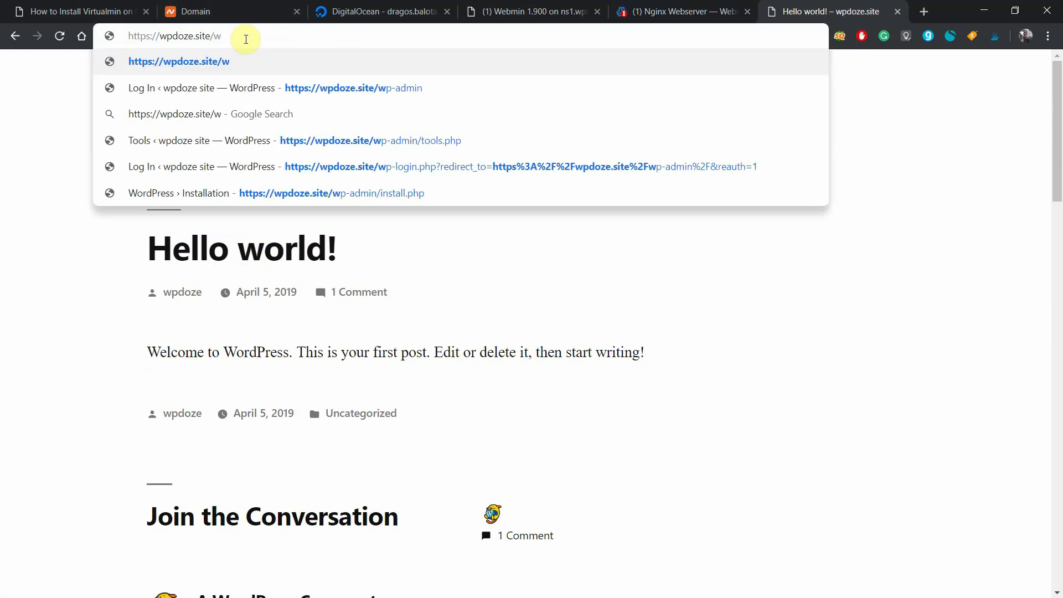
text(p-admin)
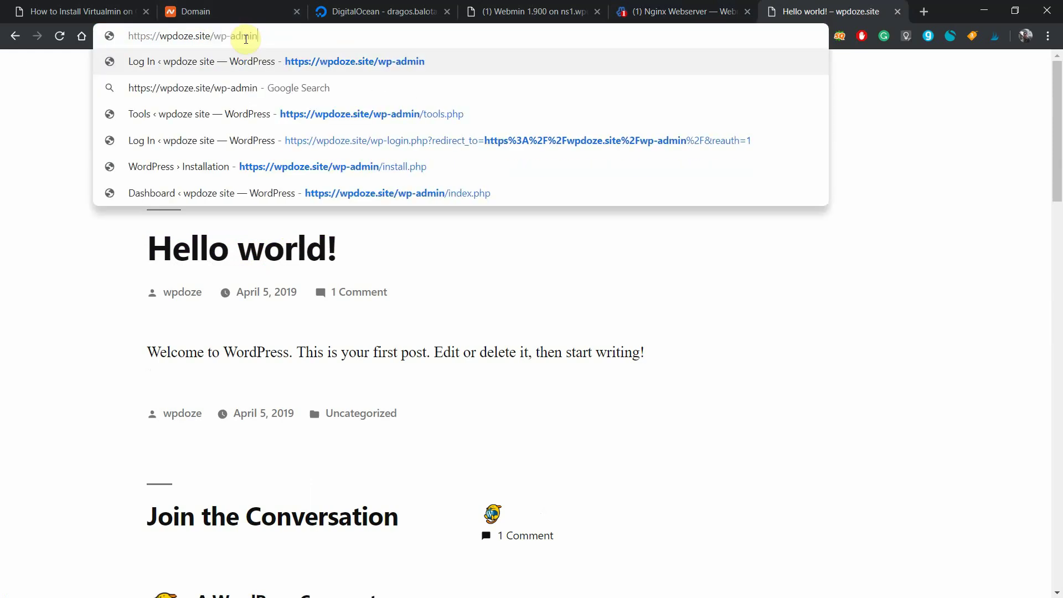
Log in to wp-admin and save the Post name permalink structure under Settings > Permalinks.
key(Return)
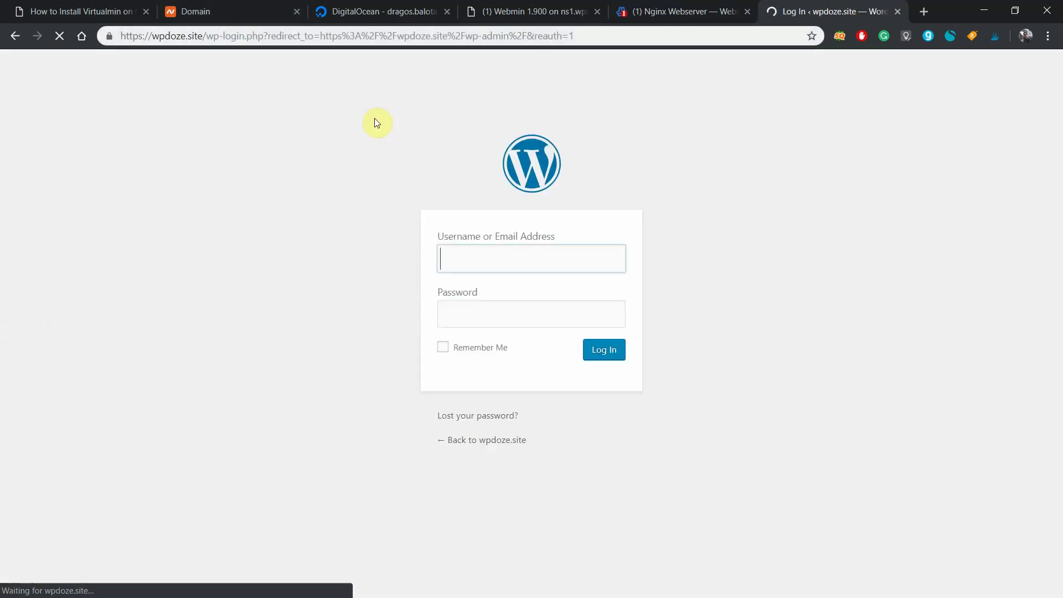
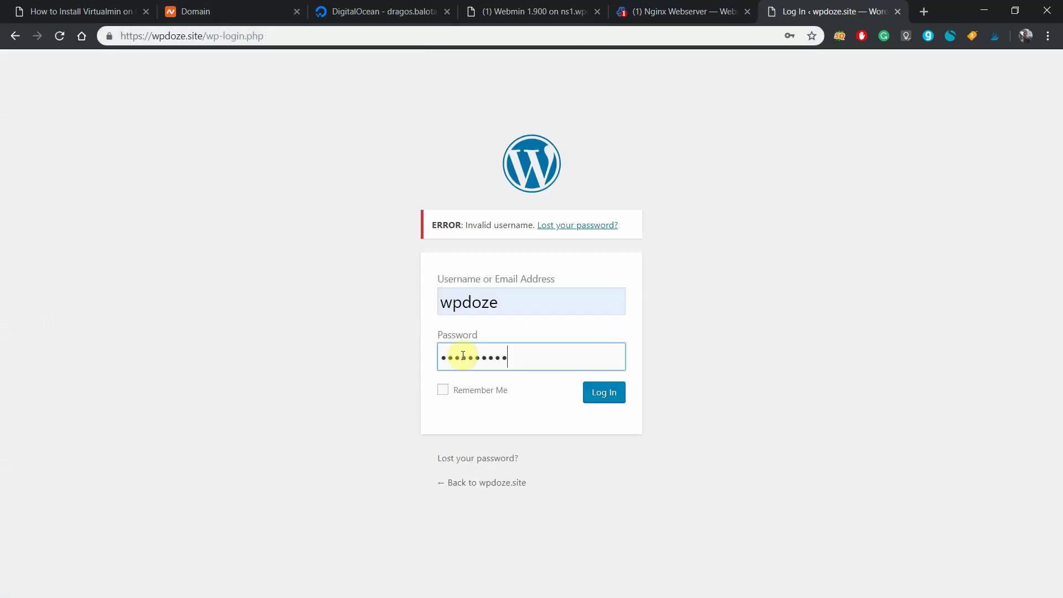
key(Return)
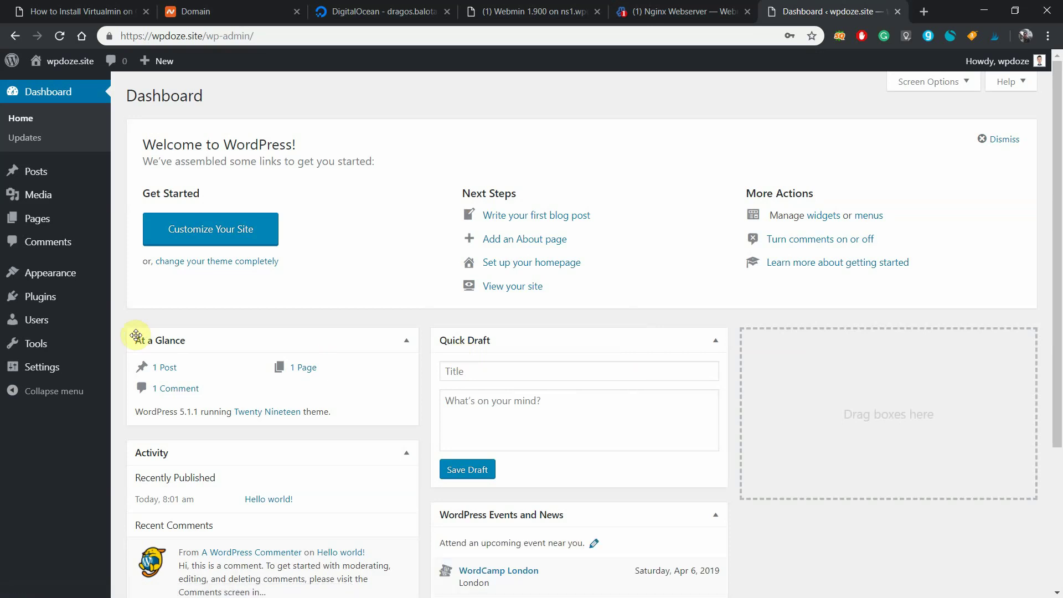
click(43, 379)
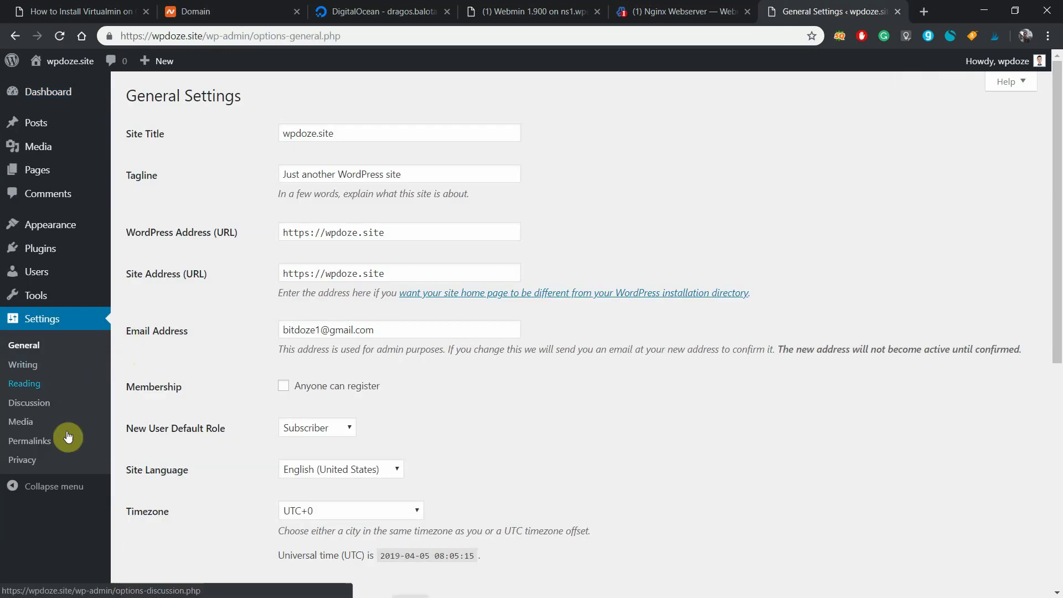
click(44, 442)
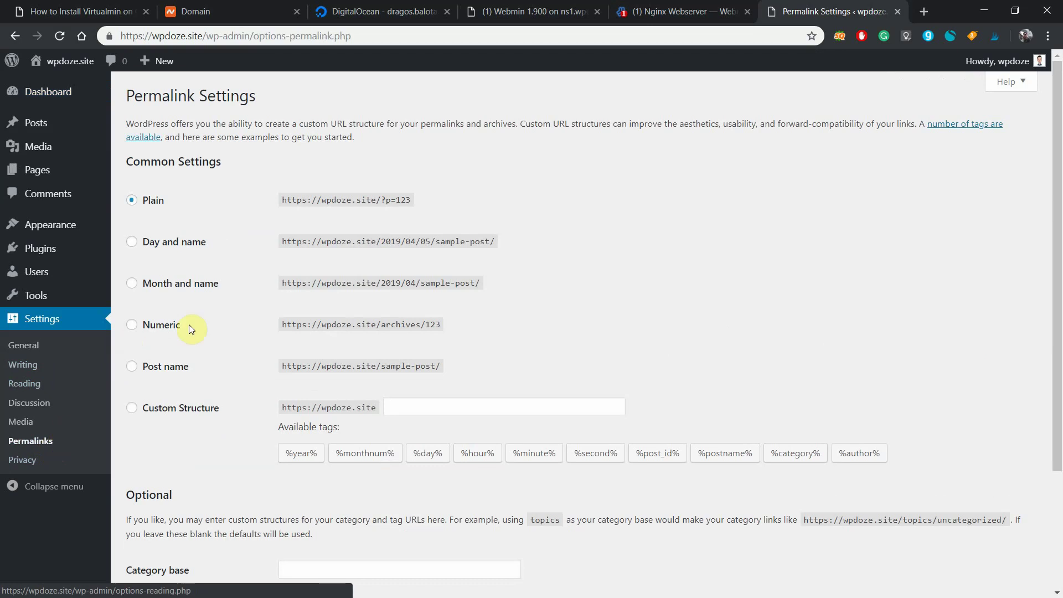
click(131, 366)
scroll(359, 283, down, 1)
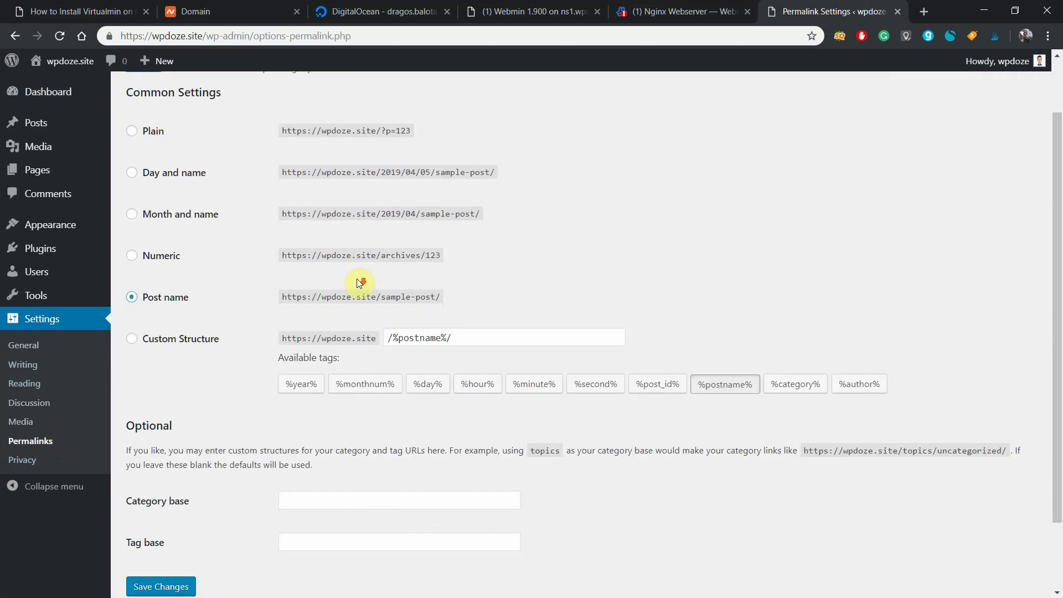
scroll(387, 274, down, 1)
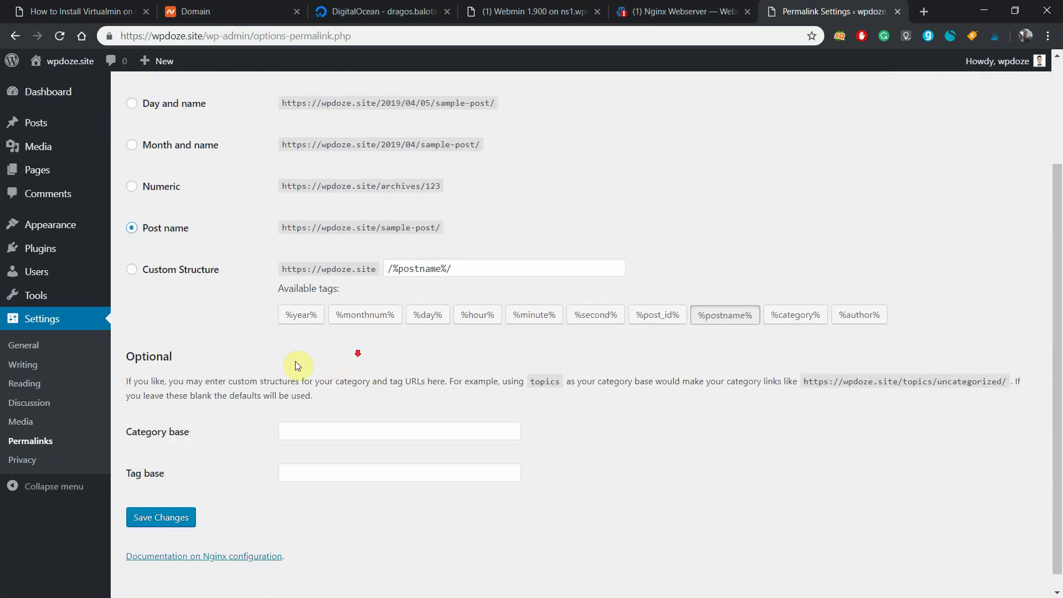
click(162, 515)
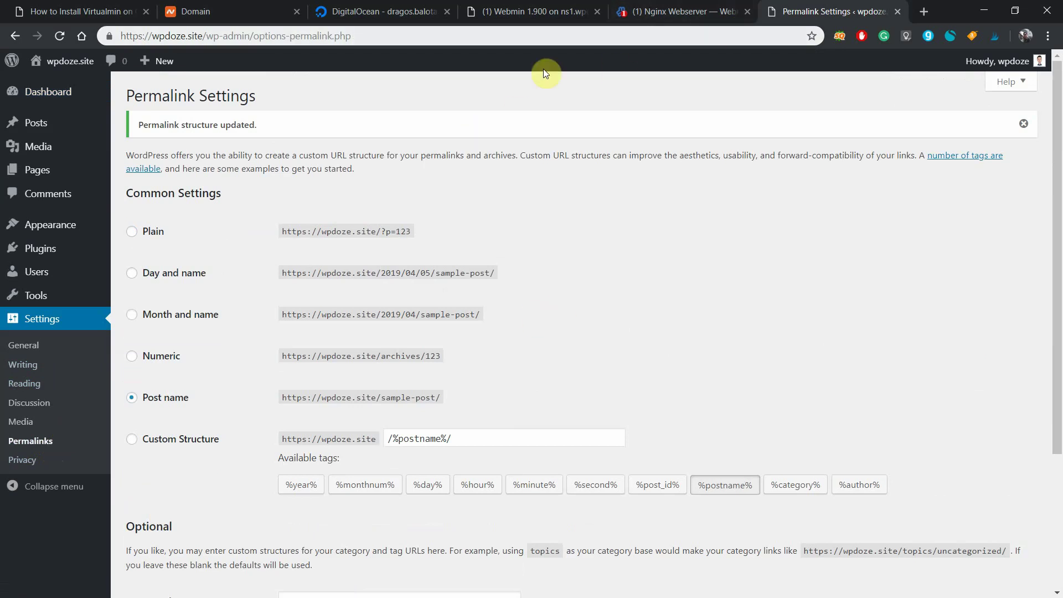
drag(210, 37, 523, 59)
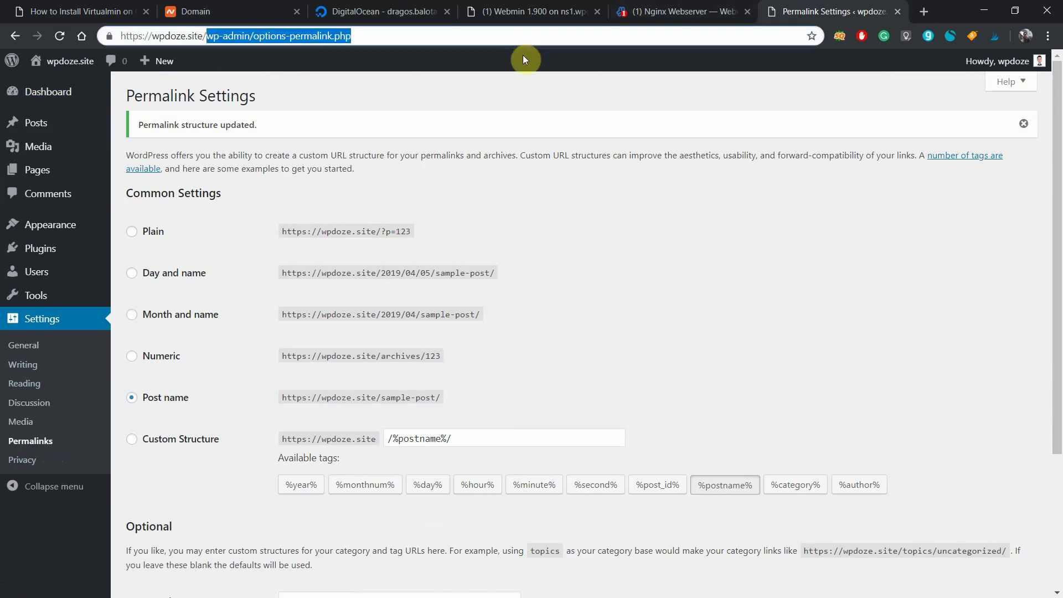
key(BackSpace)
key(Return)
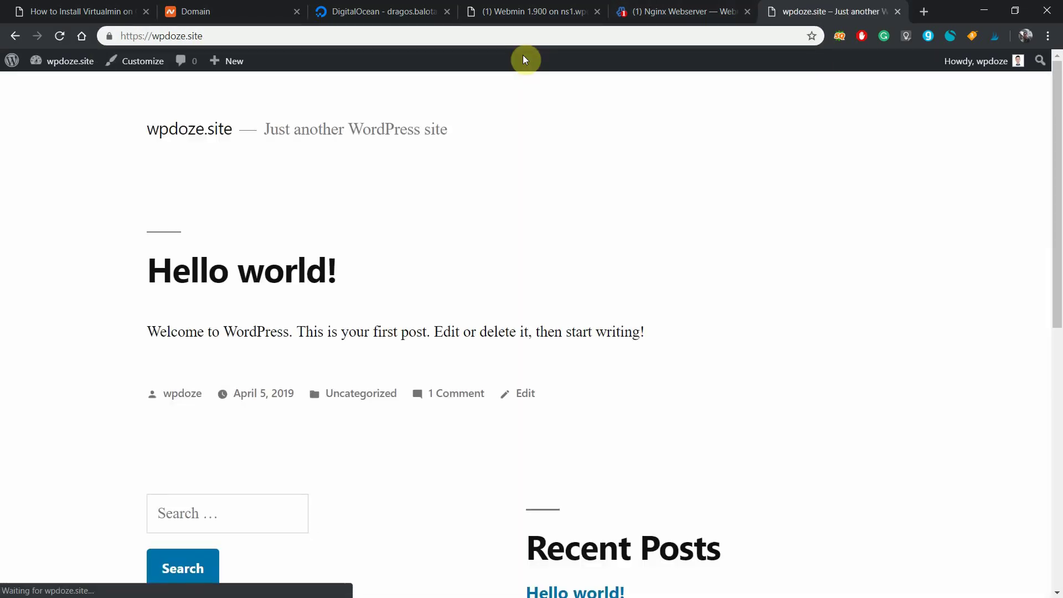
click(280, 276)
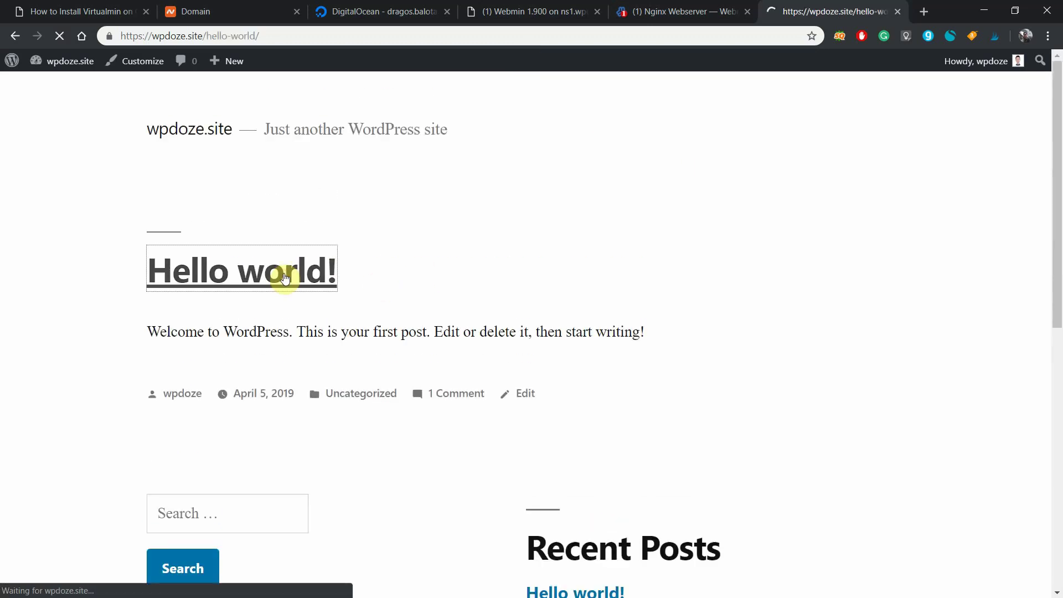
click(247, 36)
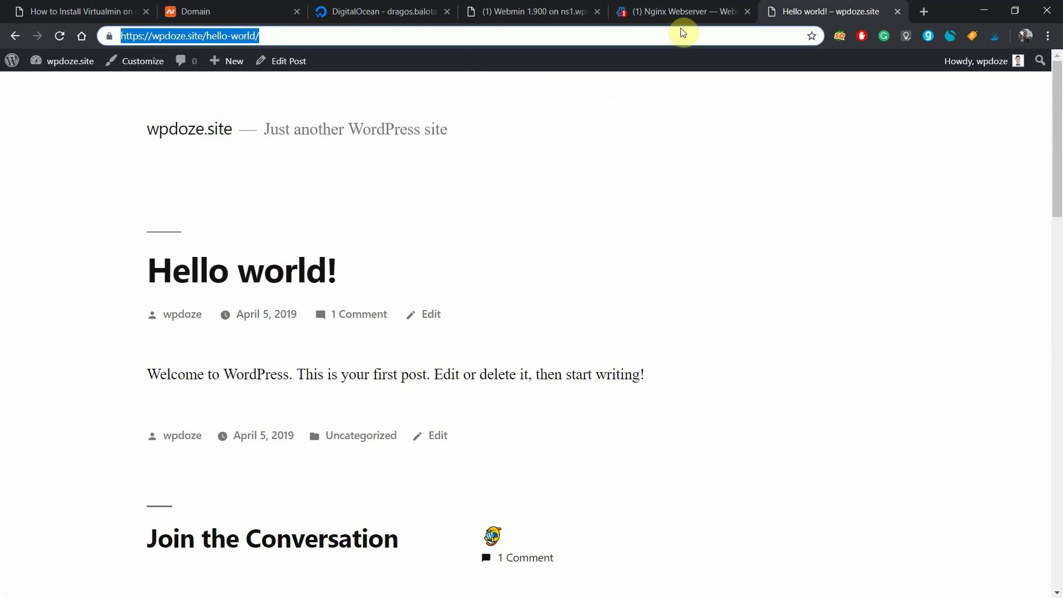
click(686, 11)
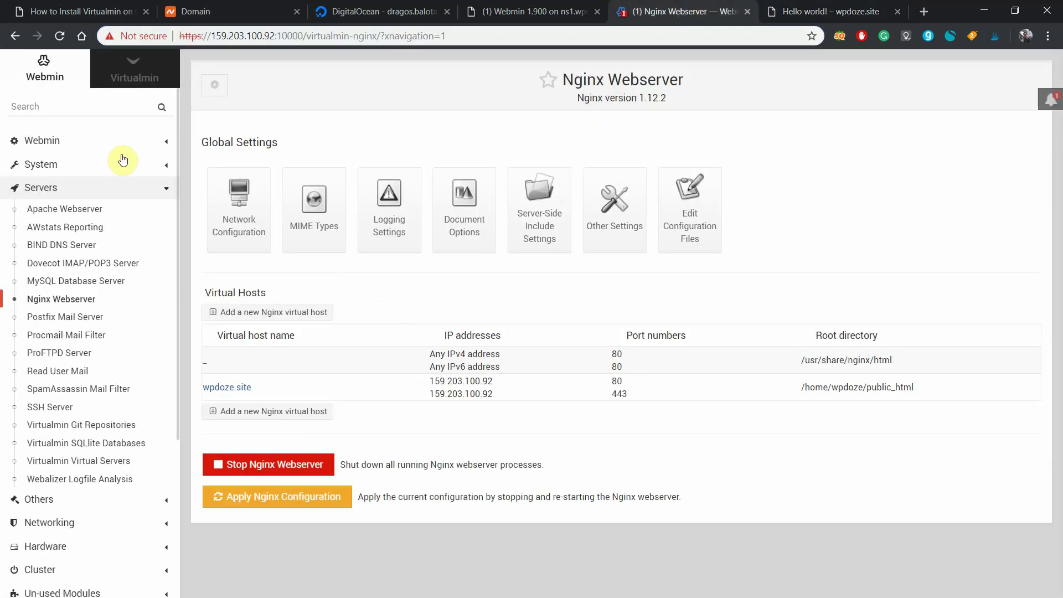
Open wpdoze.site's PHP Versions page and keep the Default HTML directory on PHP 7.2.10.
click(137, 77)
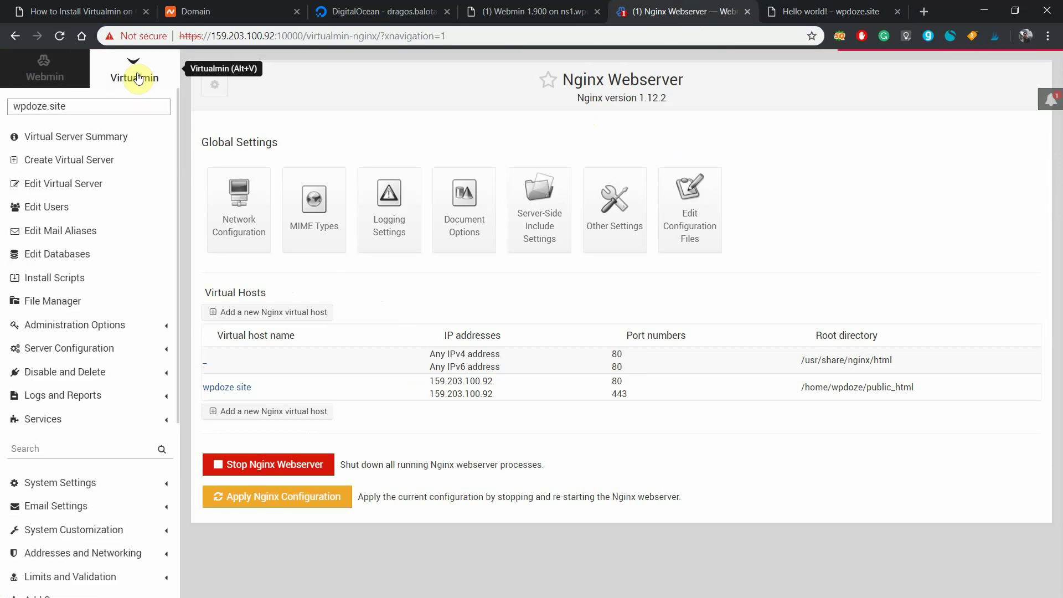
scroll(145, 144, down, 2)
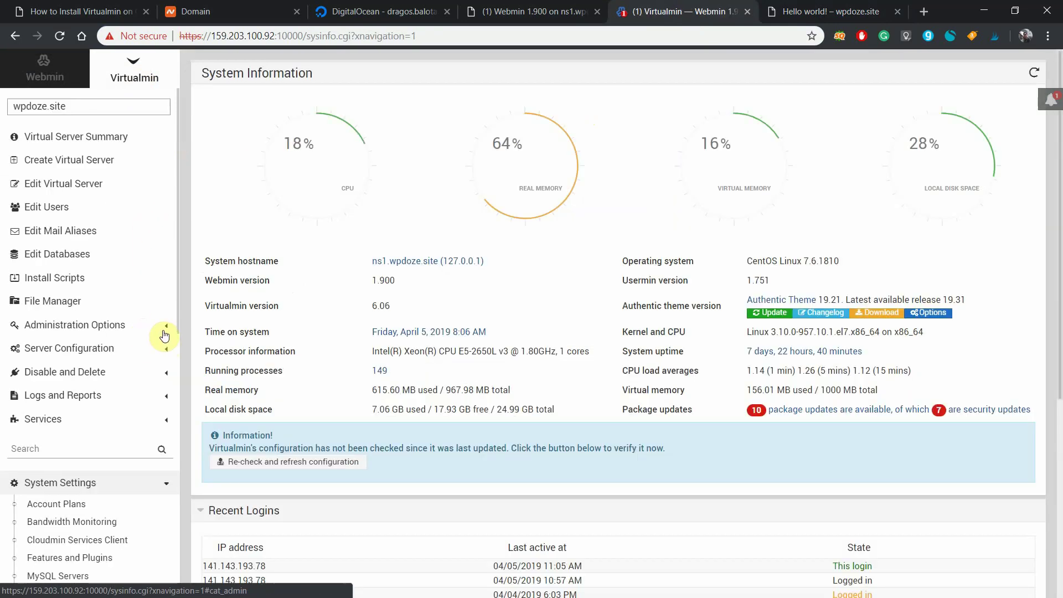
click(160, 327)
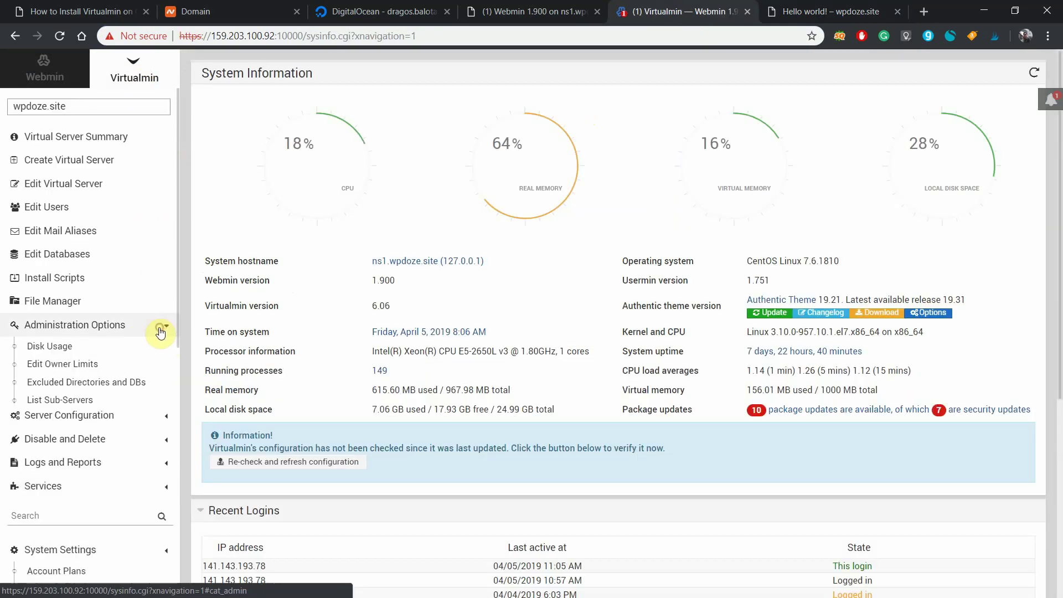
click(128, 441)
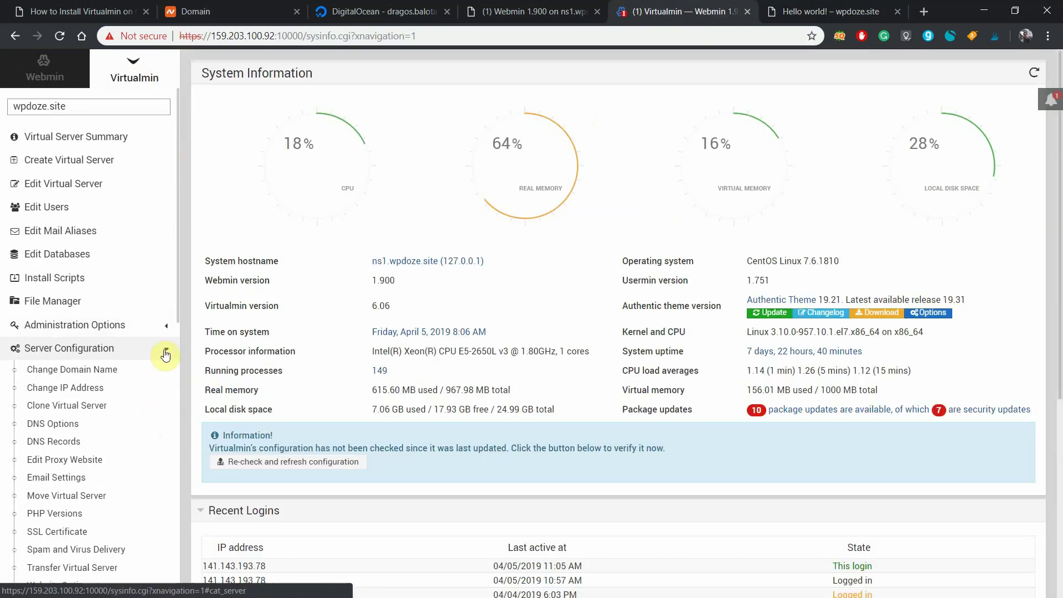
scroll(165, 355, down, 3)
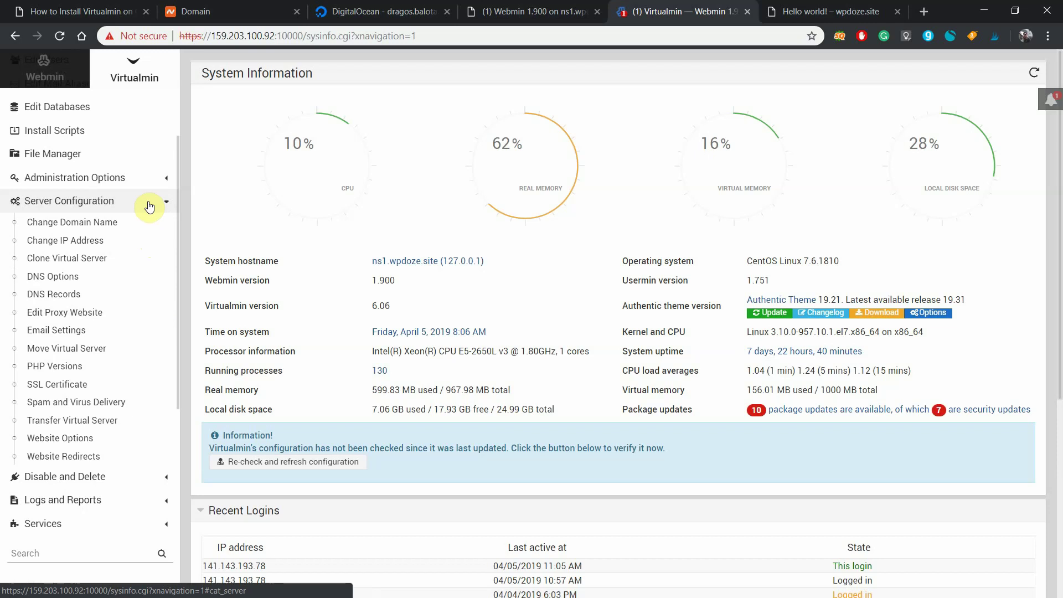
click(66, 368)
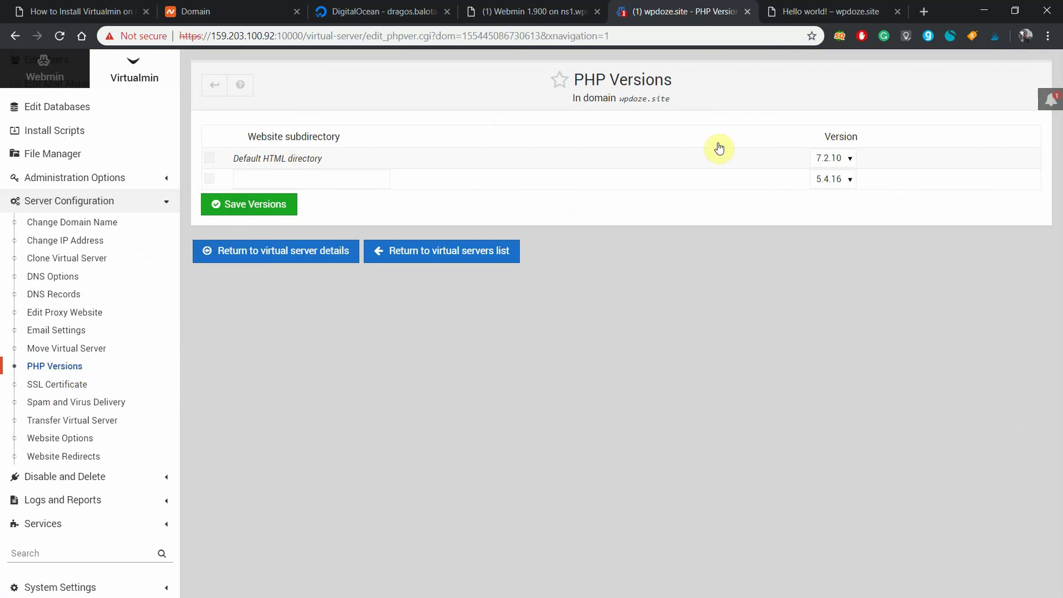
click(846, 157)
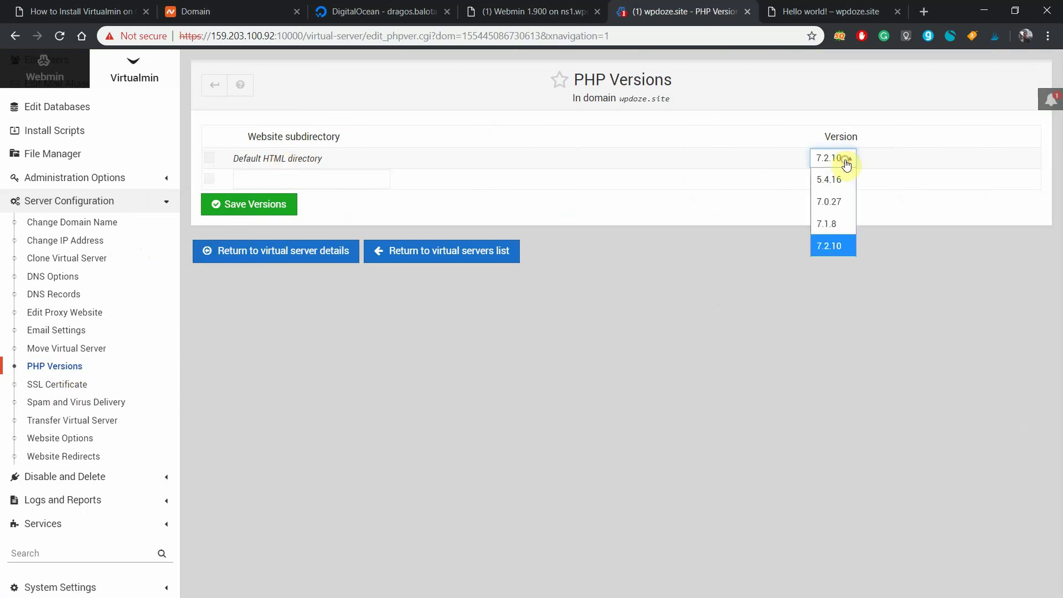
click(821, 249)
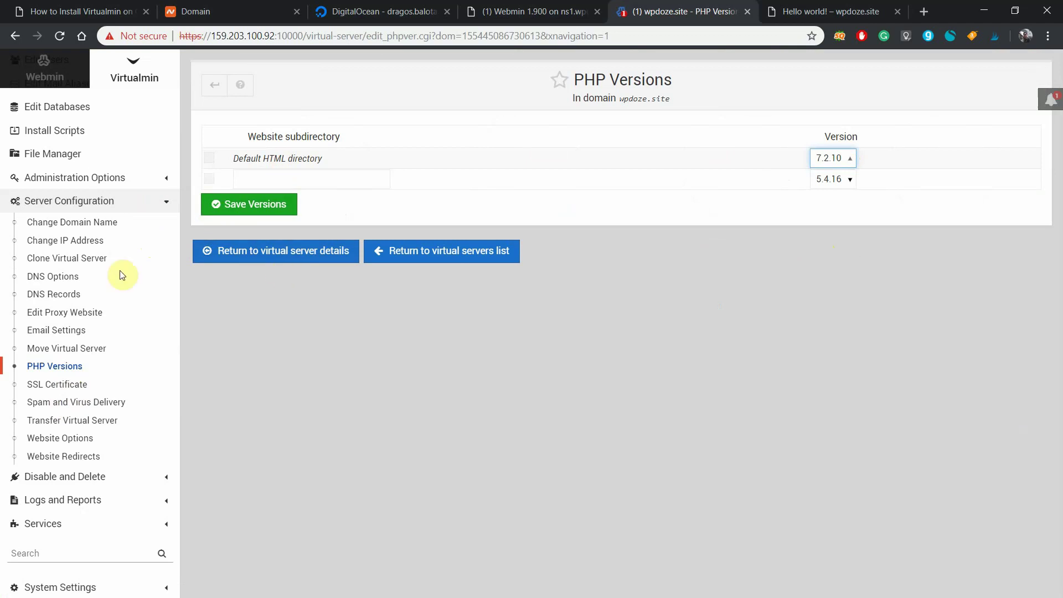
scroll(142, 379, up, 3)
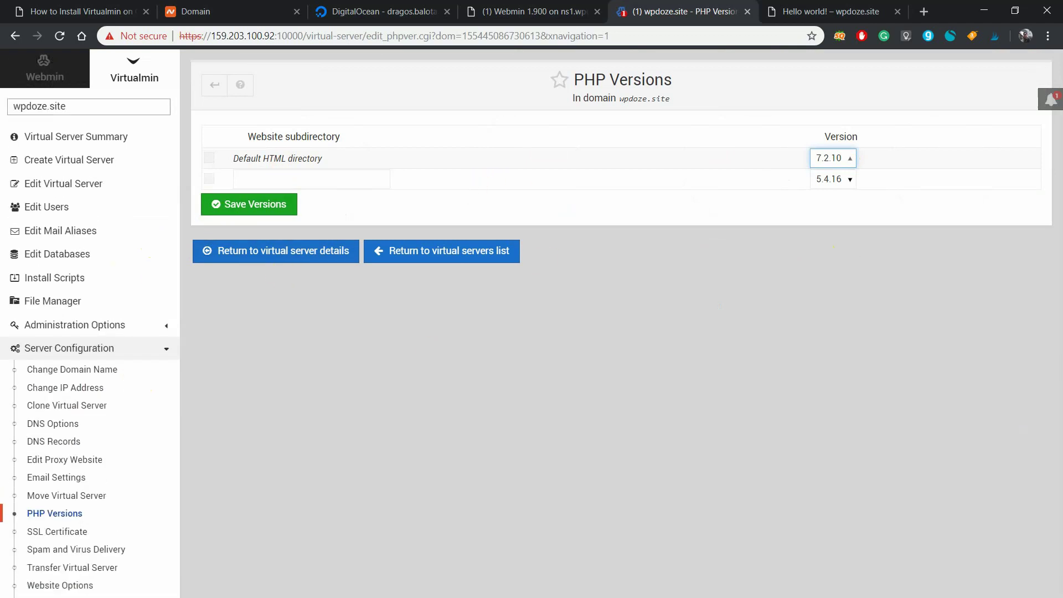
Maximize PuTTY and run top, showing 145 tasks, load average 0.88 and 190412 KiB free.
key(alt+Tab)
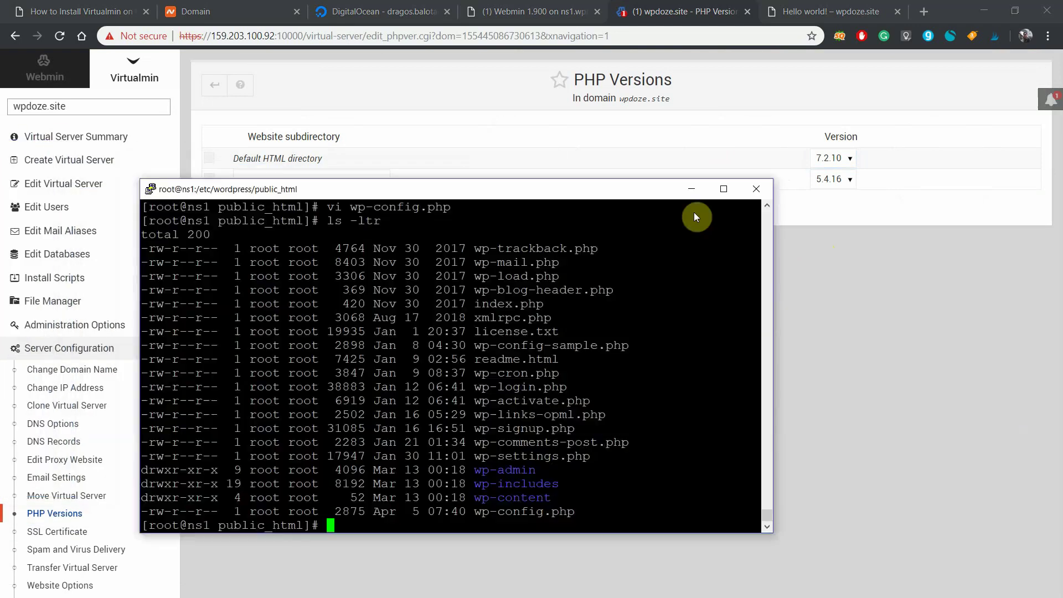
drag(565, 188, 773, 163)
double_click(773, 162)
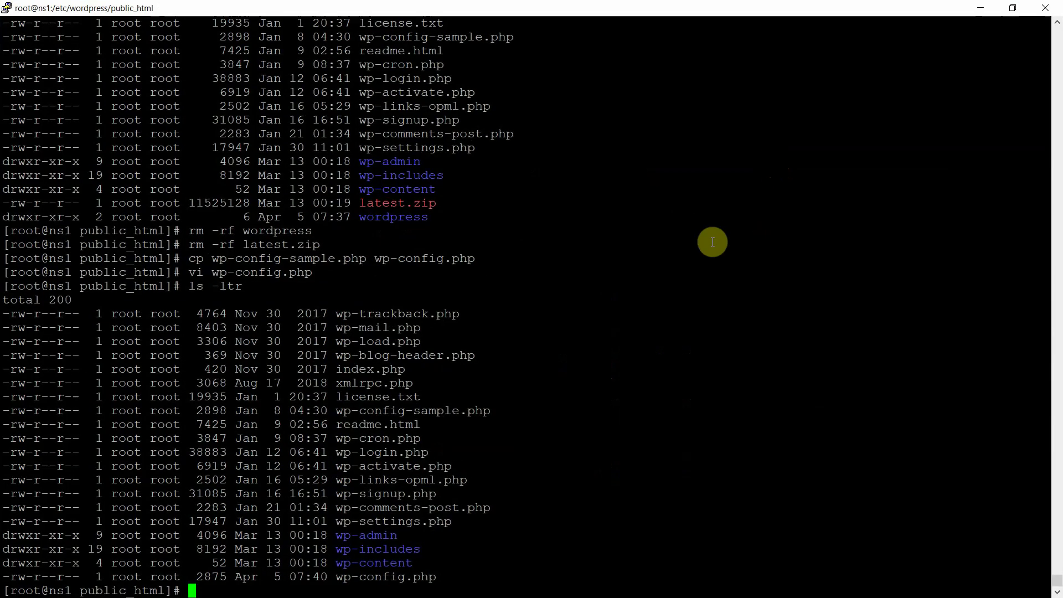
text(top)
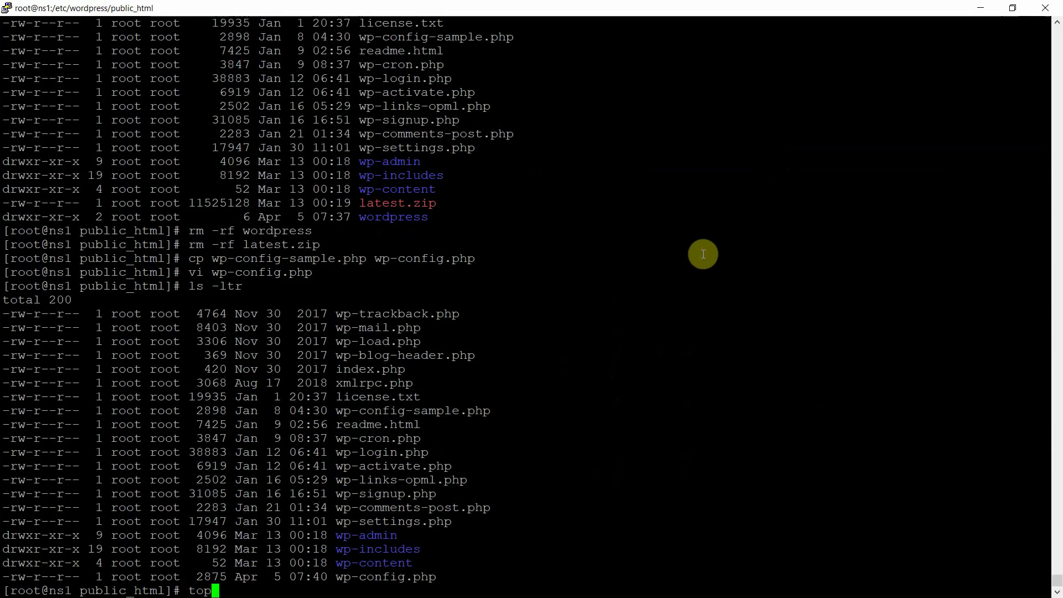
key(Return)
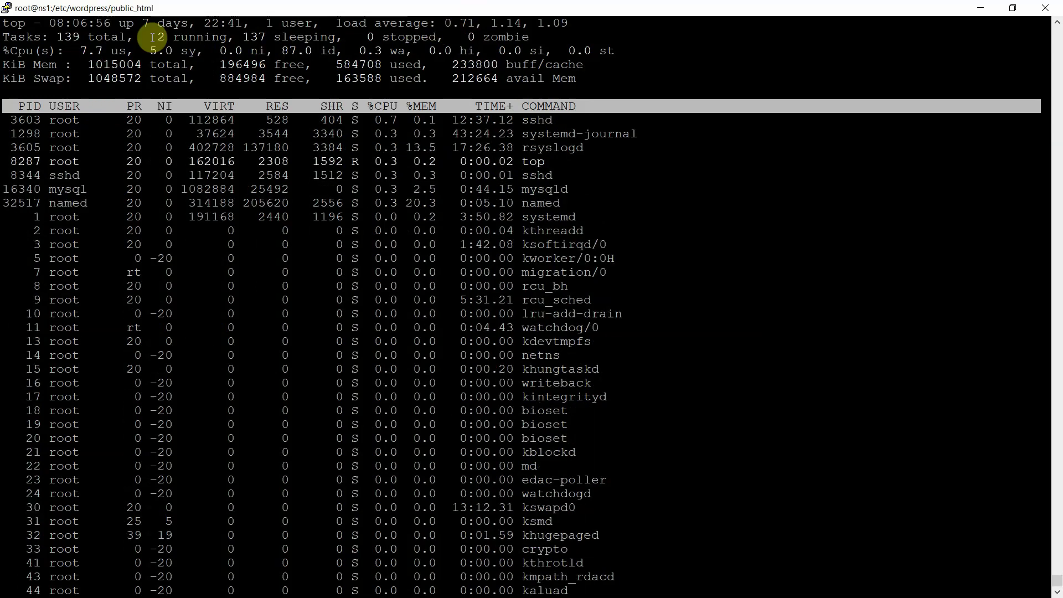
drag(612, 85, 3, 27)
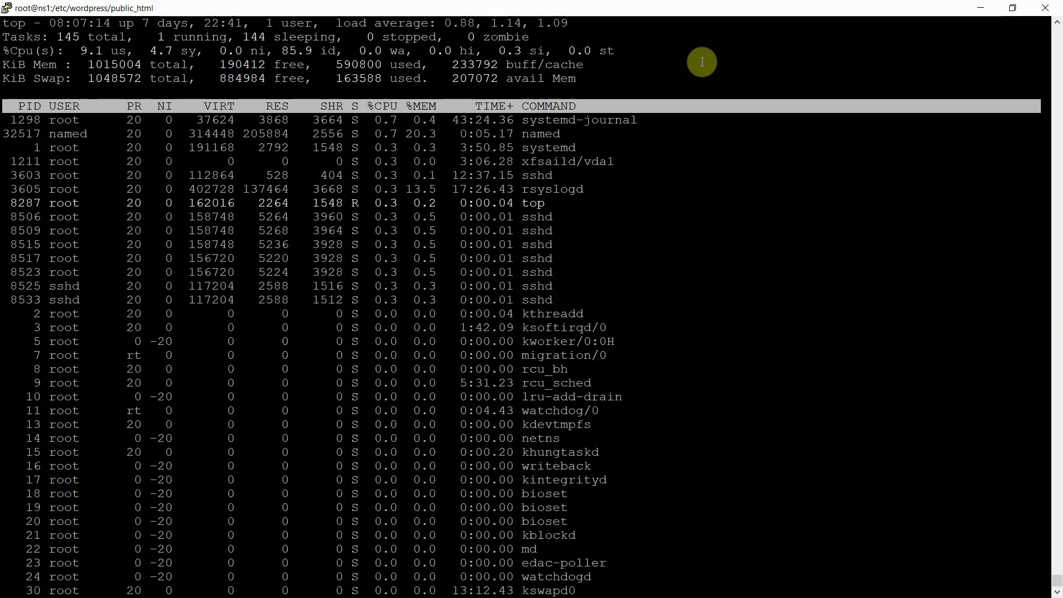
Minimize PuTTY to return to Virtualmin's wpdoze.site PHP Versions page.
click(982, 10)
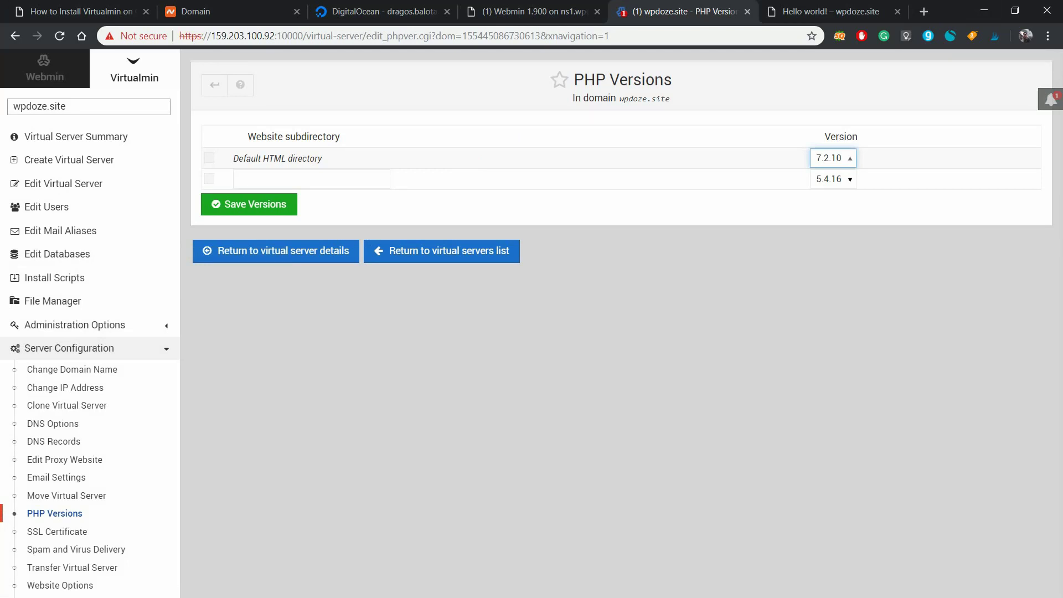
key(alt+Tab)
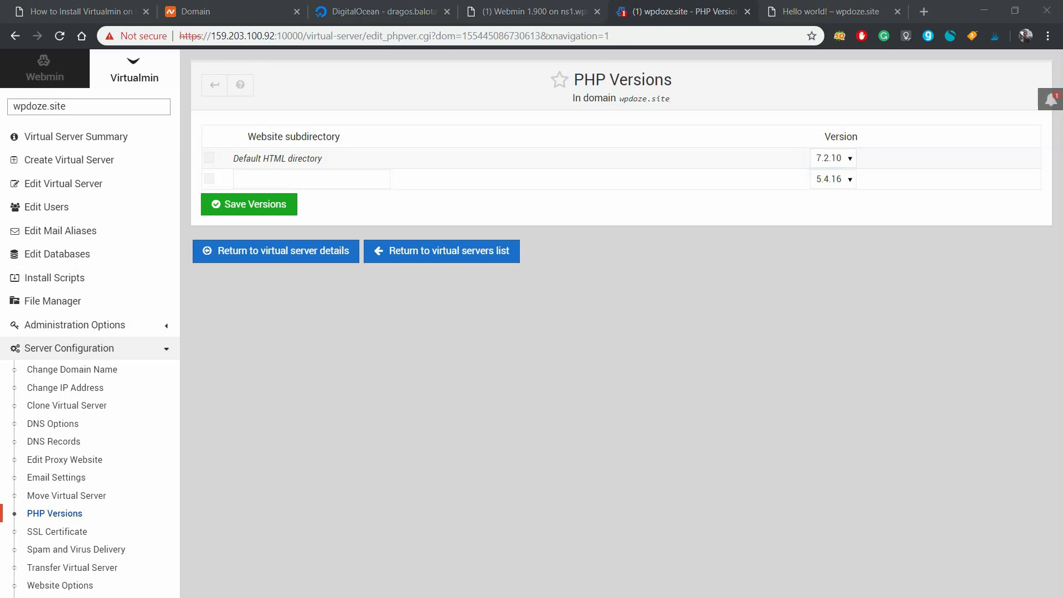